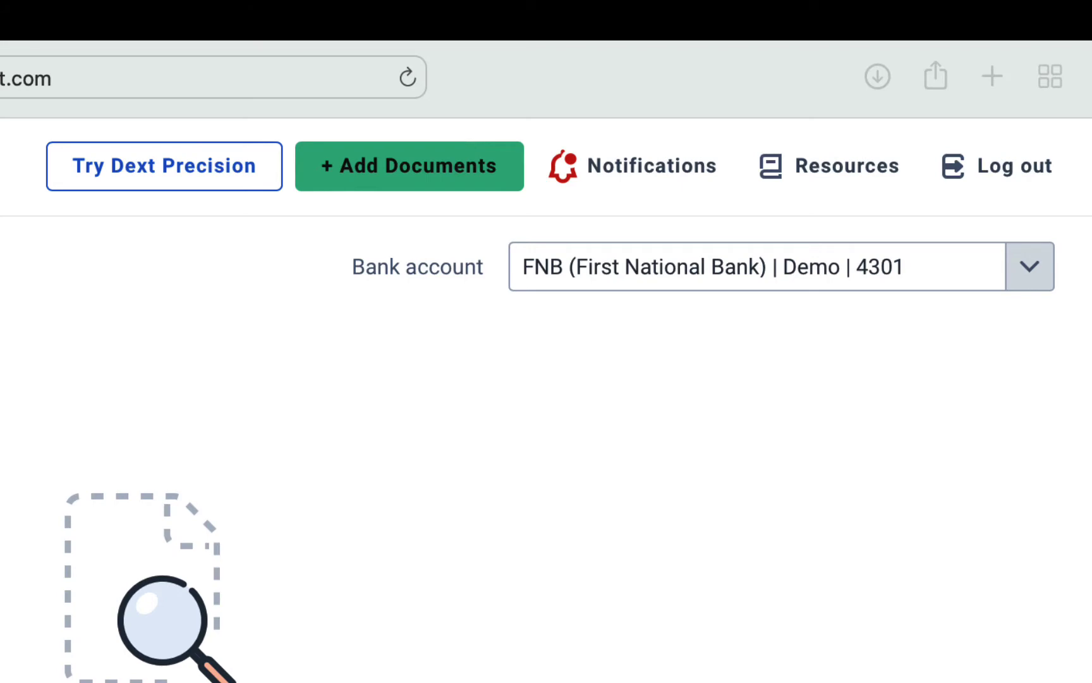
Step: Upload ABSA 2021-04.pdf as a bank statement to the FNB demo account in Dext Prepare
{"action": "left_click", "coordinate": [419, 188]}
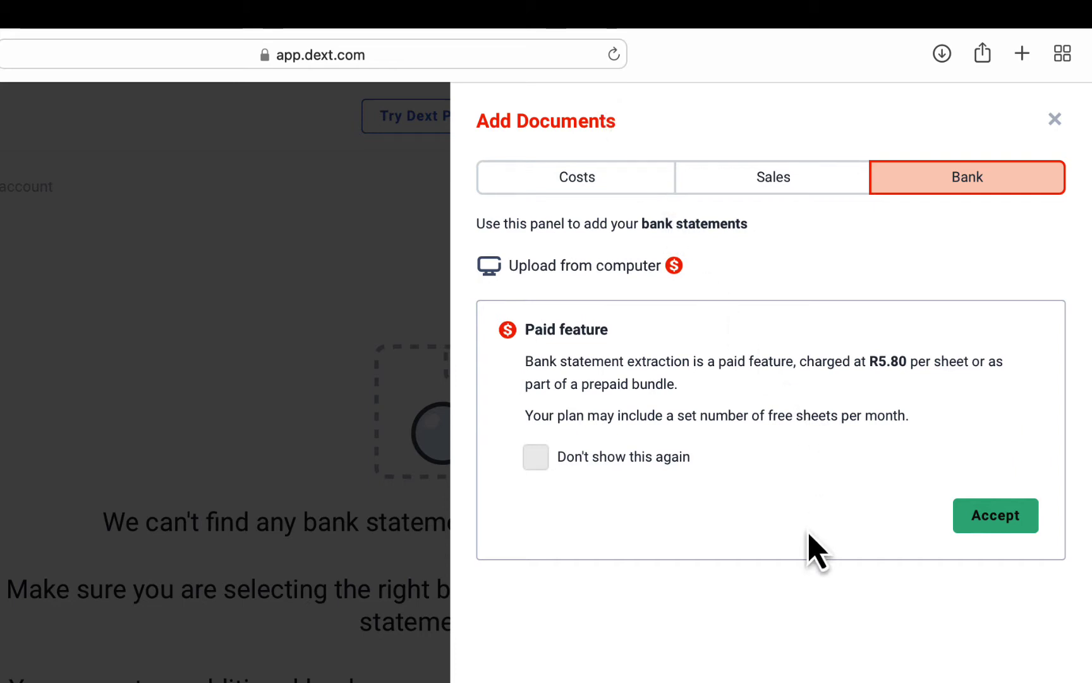
{"action": "left_click", "coordinate": [985, 518]}
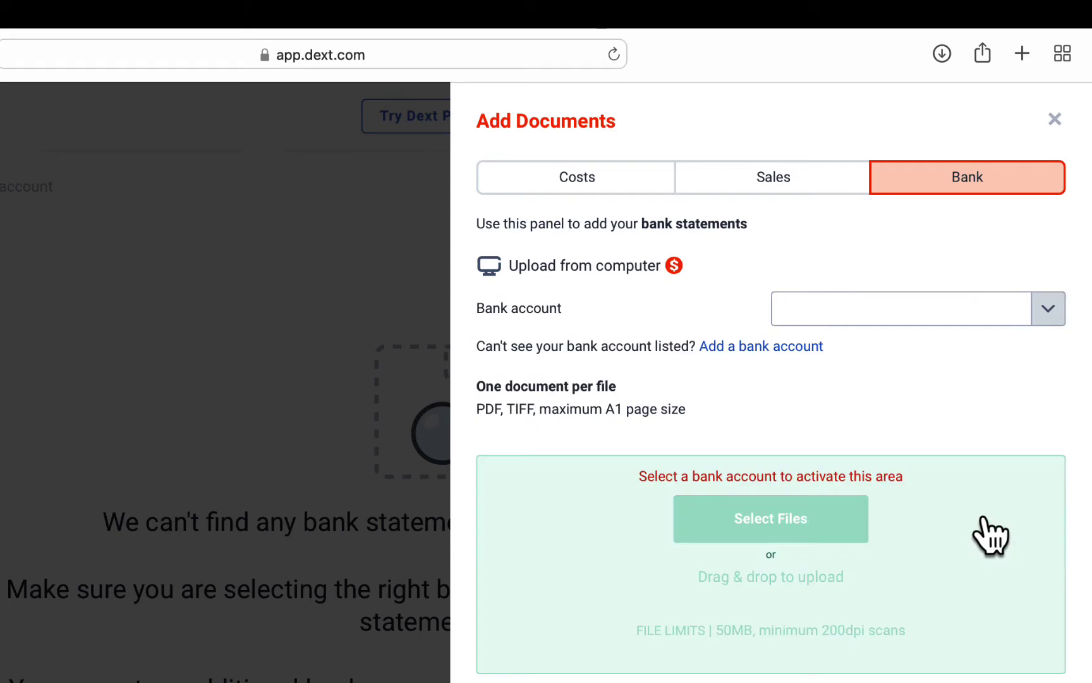
{"action": "left_click", "coordinate": [1049, 313]}
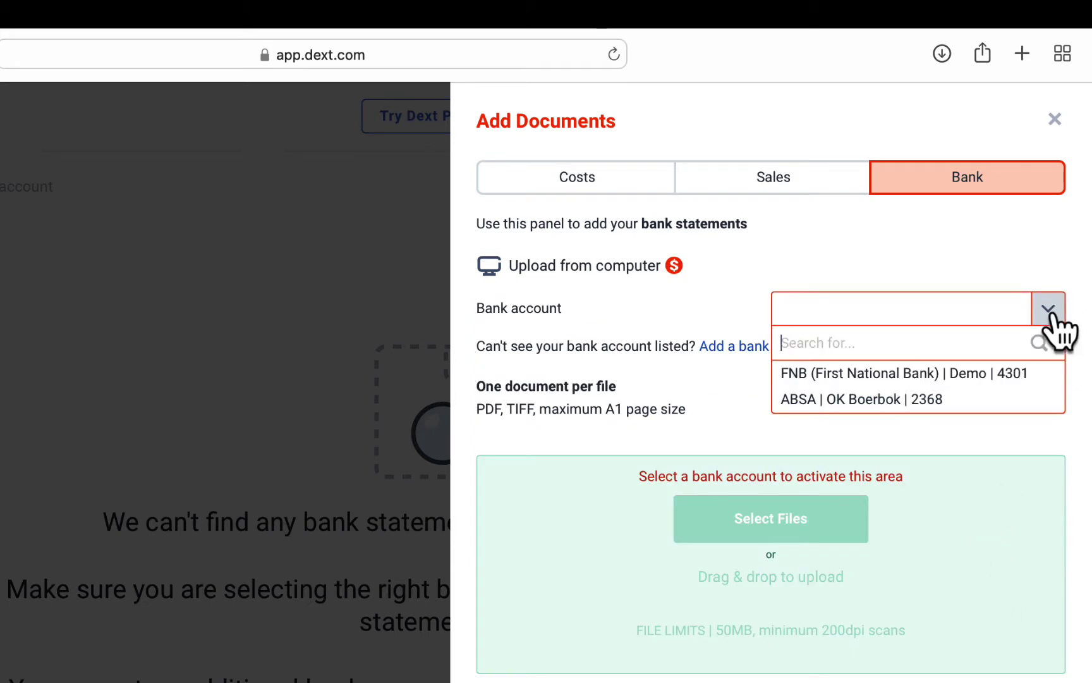
{"action": "left_click", "coordinate": [991, 379]}
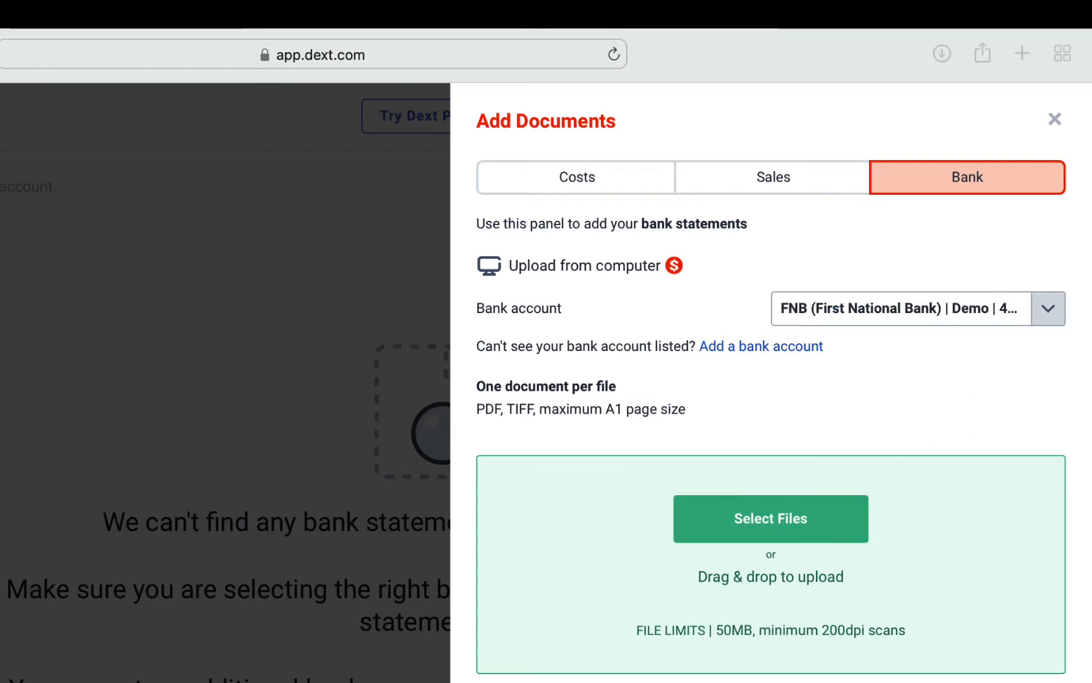
{"action": "left_click_drag", "start_coordinate": [569, 682], "coordinate": [822, 529]}
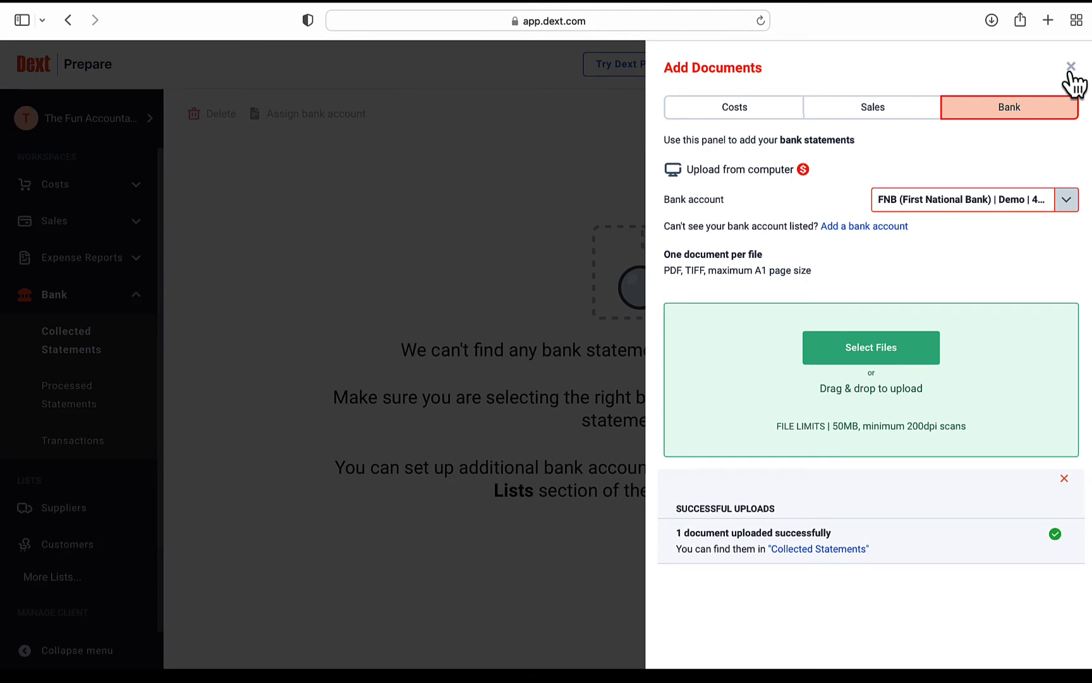
Step: Close the Add Documents panel and show Bank > Processed Statements for ABSA Cheque 2217
{"action": "left_click", "coordinate": [1071, 70]}
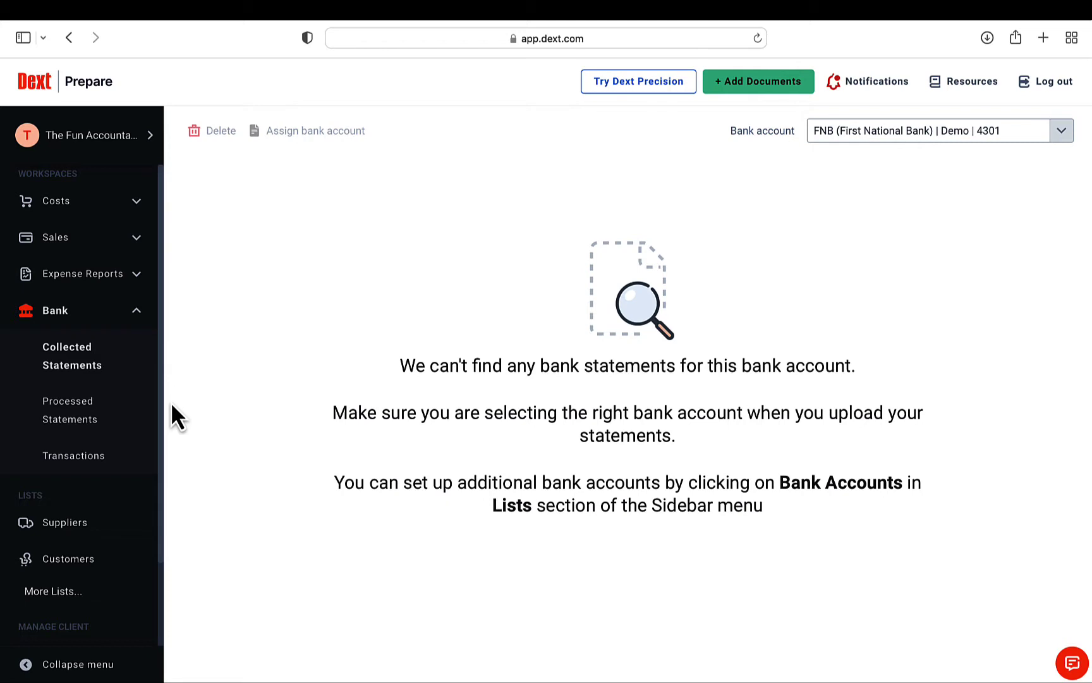
{"action": "left_click", "coordinate": [80, 407]}
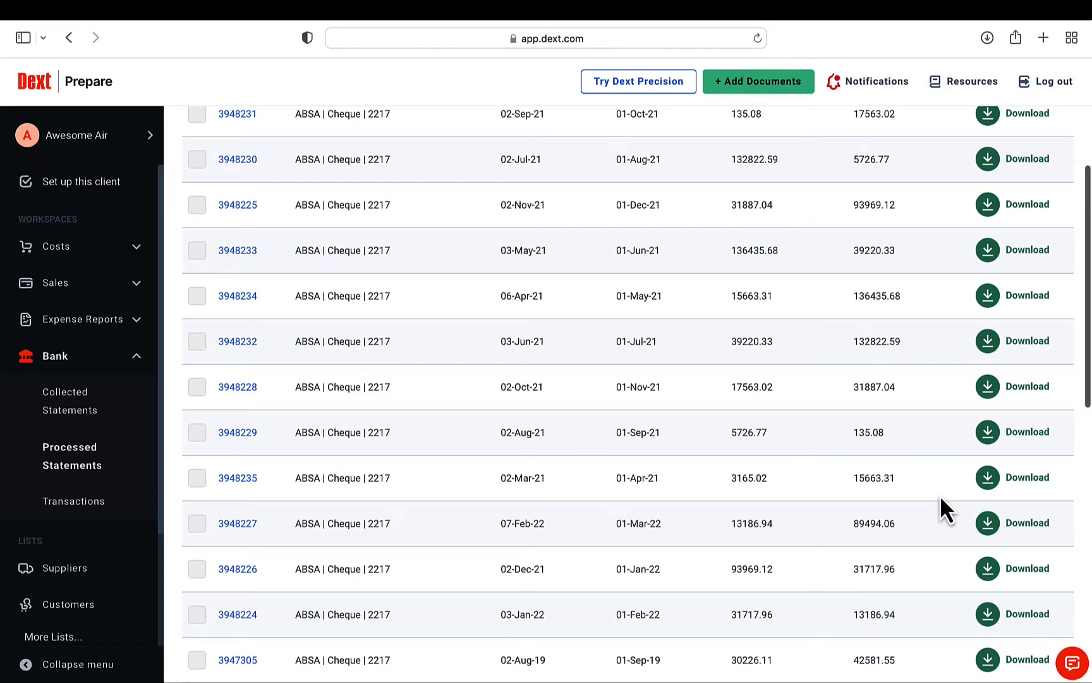
Step: Download and tick off the seven statements at the top of the list, from row 3948235 to 3948225
{"action": "left_click", "coordinate": [988, 482]}
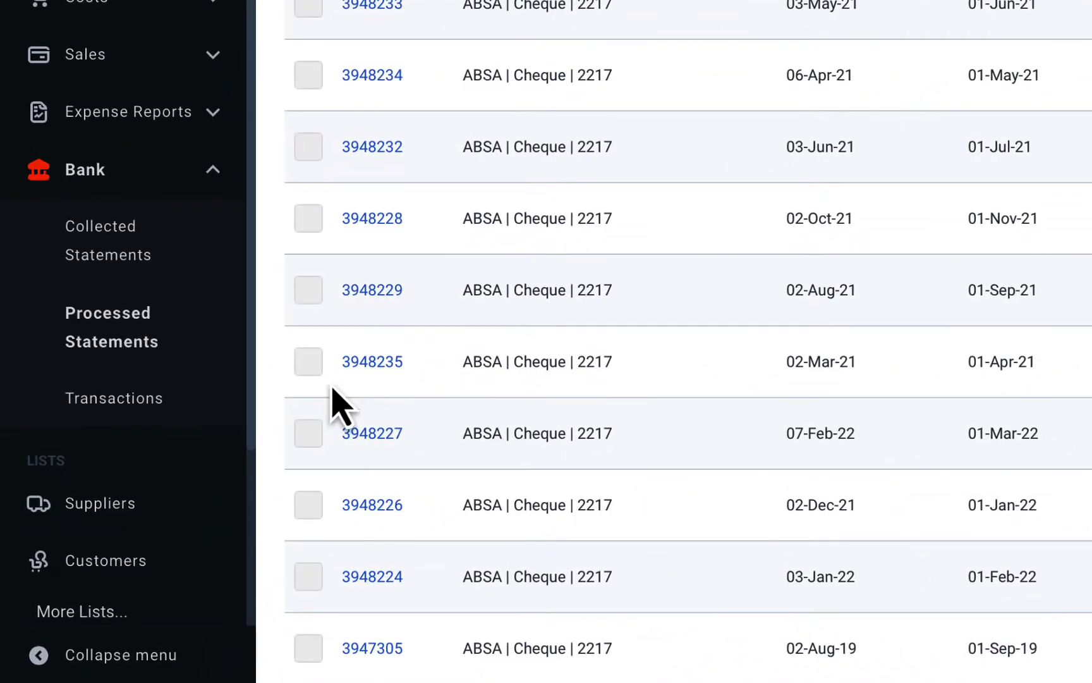
{"action": "left_click", "coordinate": [309, 364]}
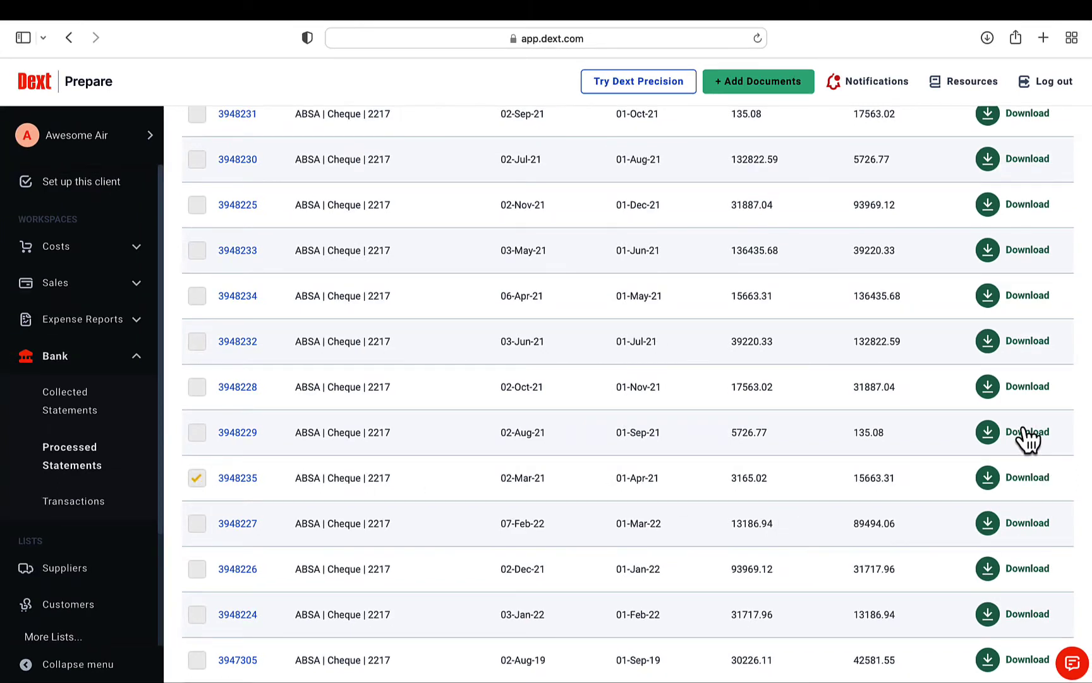
{"action": "left_click", "coordinate": [1024, 436]}
{"action": "left_click", "coordinate": [197, 436]}
{"action": "left_click", "coordinate": [1022, 388]}
{"action": "left_click", "coordinate": [202, 390]}
{"action": "left_click", "coordinate": [199, 345]}
{"action": "left_click", "coordinate": [1019, 301]}
{"action": "left_click", "coordinate": [198, 296]}
{"action": "left_click", "coordinate": [1015, 251]}
{"action": "left_click", "coordinate": [197, 250]}
{"action": "left_click", "coordinate": [1025, 206]}
{"action": "left_click", "coordinate": [196, 205]}
Step: Download and tick the remaining statements: rows 3948230, 3948231, 3948227, 3948226 and 3948224
{"action": "scroll", "coordinate": [603, 205], "scroll_direction": "up", "scroll_amount": 3}
{"action": "left_click", "coordinate": [1026, 281]}
{"action": "scroll", "coordinate": [442, 359], "scroll_direction": "down", "scroll_amount": 5}
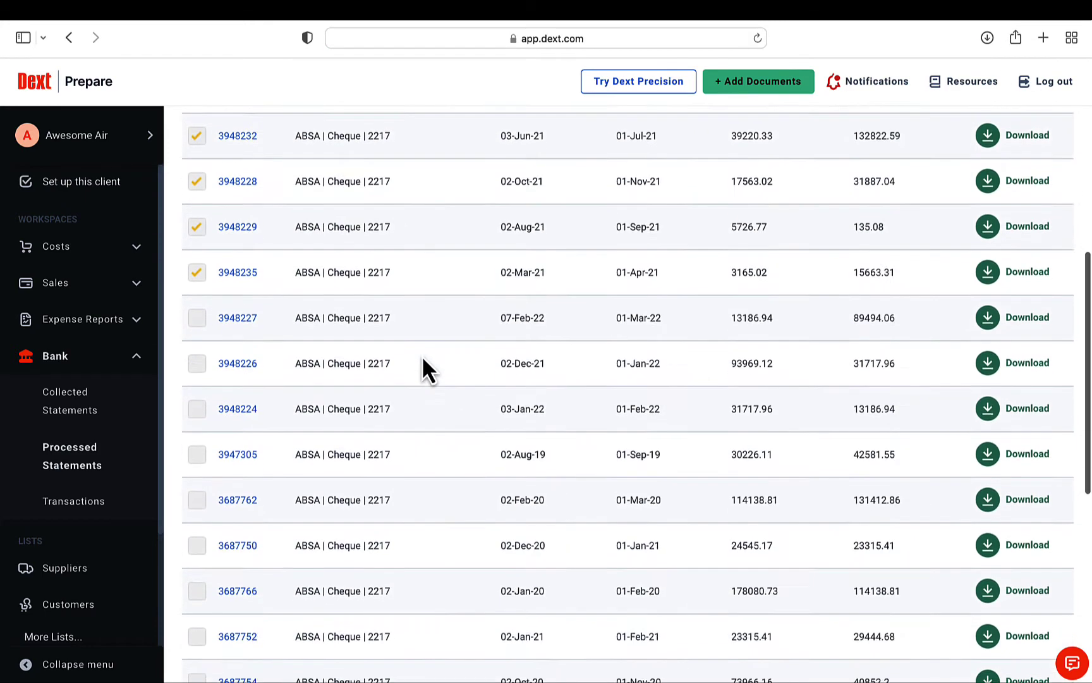
{"action": "left_click", "coordinate": [1019, 330]}
{"action": "left_click", "coordinate": [198, 317]}
{"action": "left_click", "coordinate": [1025, 373]}
{"action": "left_click", "coordinate": [198, 362]}
{"action": "scroll", "coordinate": [473, 446], "scroll_direction": "down", "scroll_amount": 1}
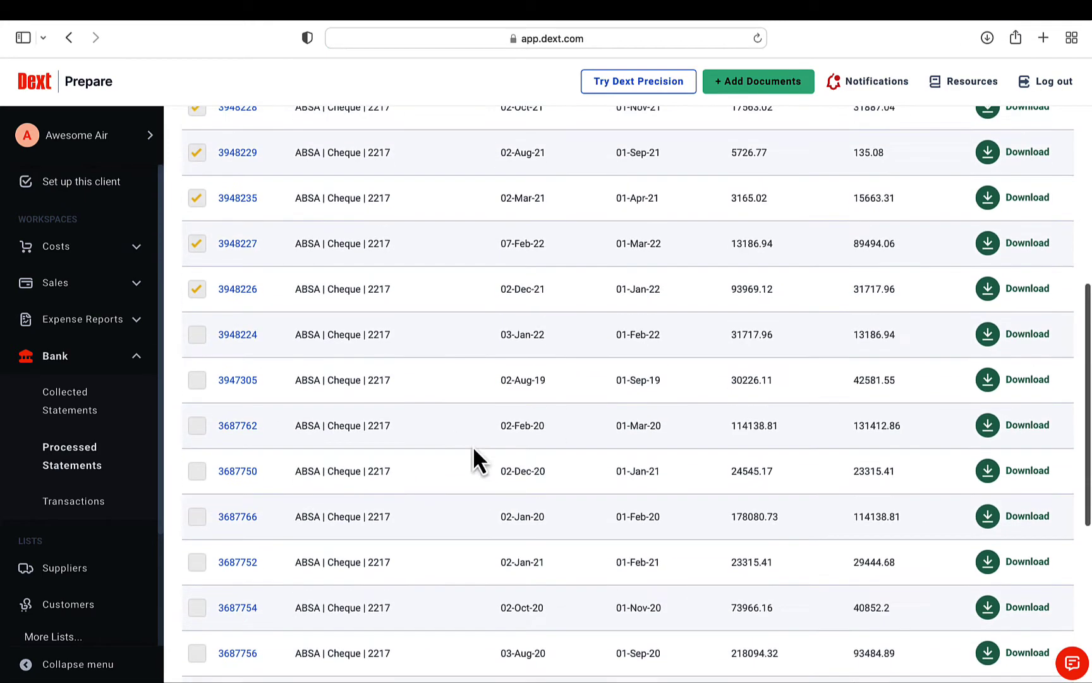
{"action": "left_click", "coordinate": [1019, 335]}
{"action": "left_click", "coordinate": [197, 337]}
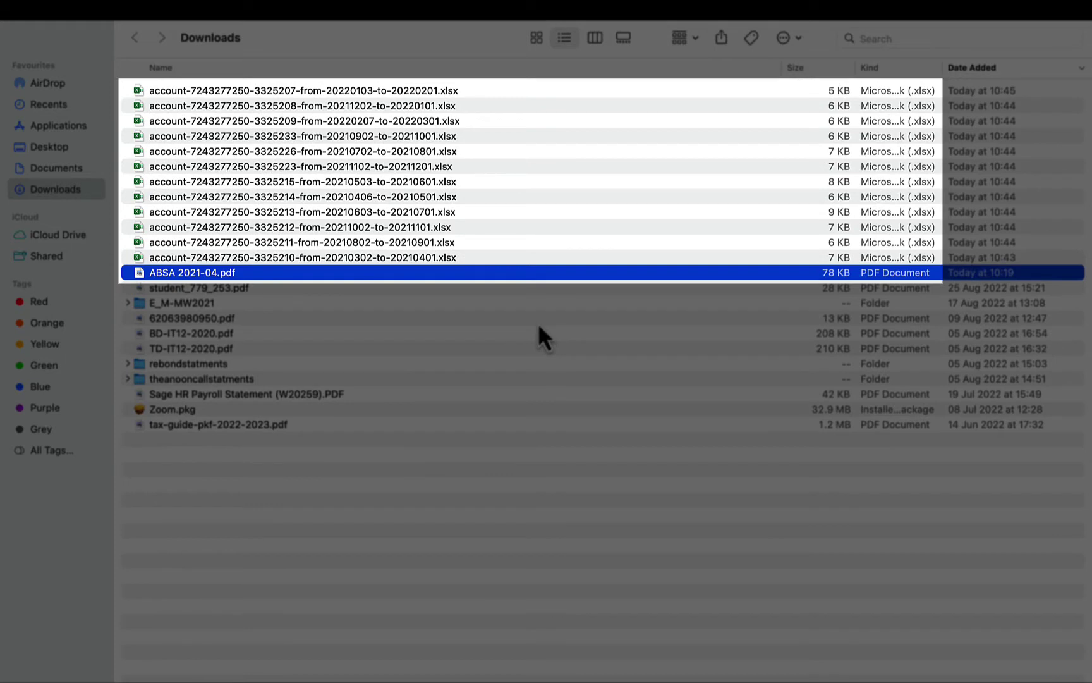
Step: Select the statement workbook ending -from-20210302-to-20210401 in Downloads
{"action": "left_click", "coordinate": [470, 258]}
Step: Open the March and April 2021 statement workbooks and copy April's transactions A2:E47
{"action": "double_click", "coordinate": [471, 257]}
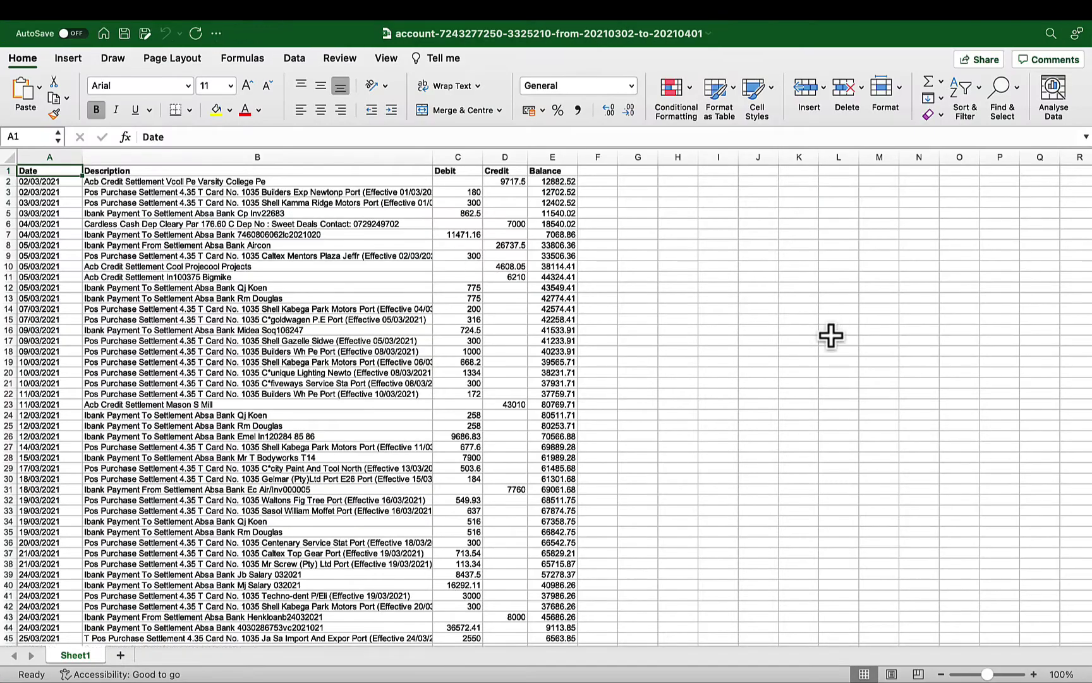
{"action": "scroll", "coordinate": [811, 383], "scroll_direction": "down", "scroll_amount": 18}
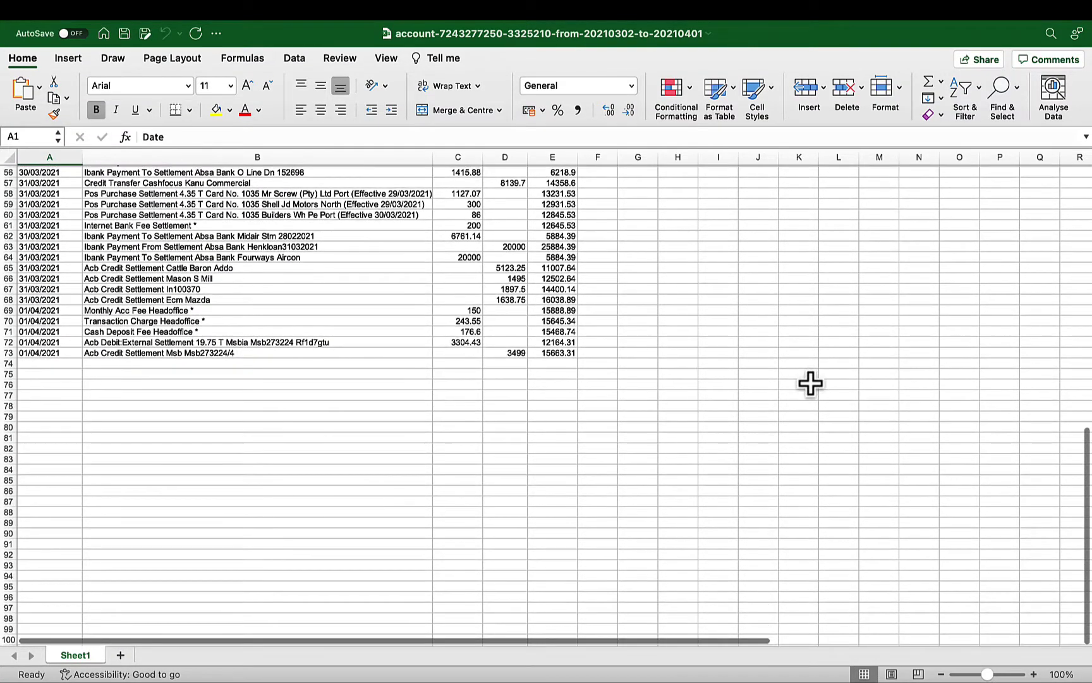
{"action": "scroll", "coordinate": [811, 383], "scroll_direction": "up", "scroll_amount": 18}
{"action": "scroll", "coordinate": [811, 383], "scroll_direction": "down", "scroll_amount": 1}
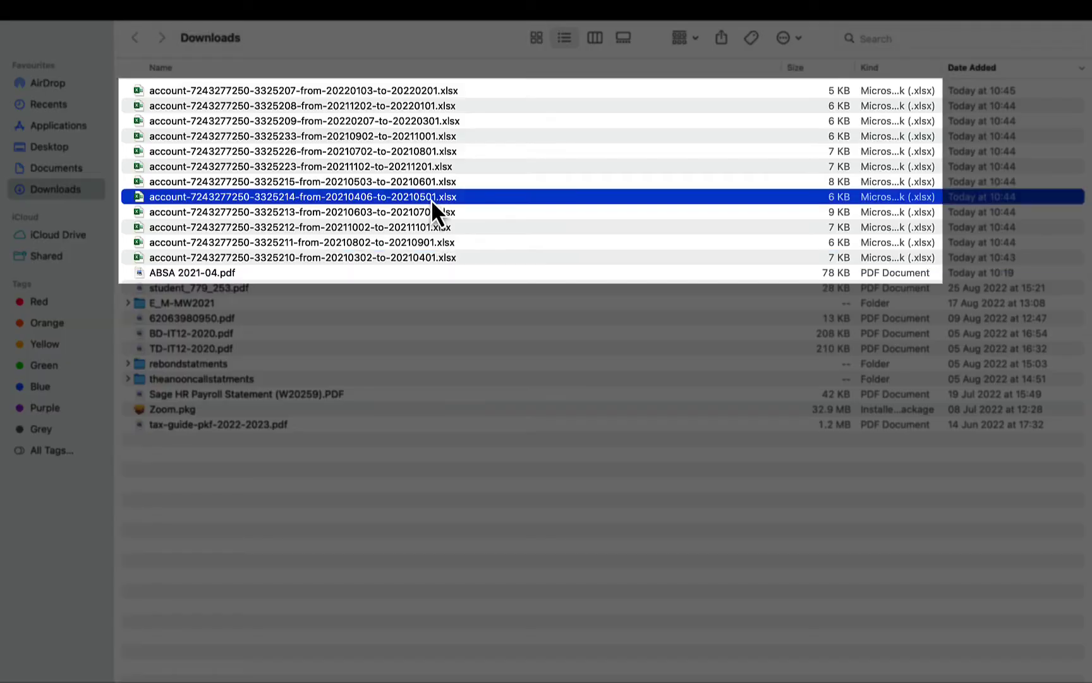
{"action": "double_click", "coordinate": [431, 199]}
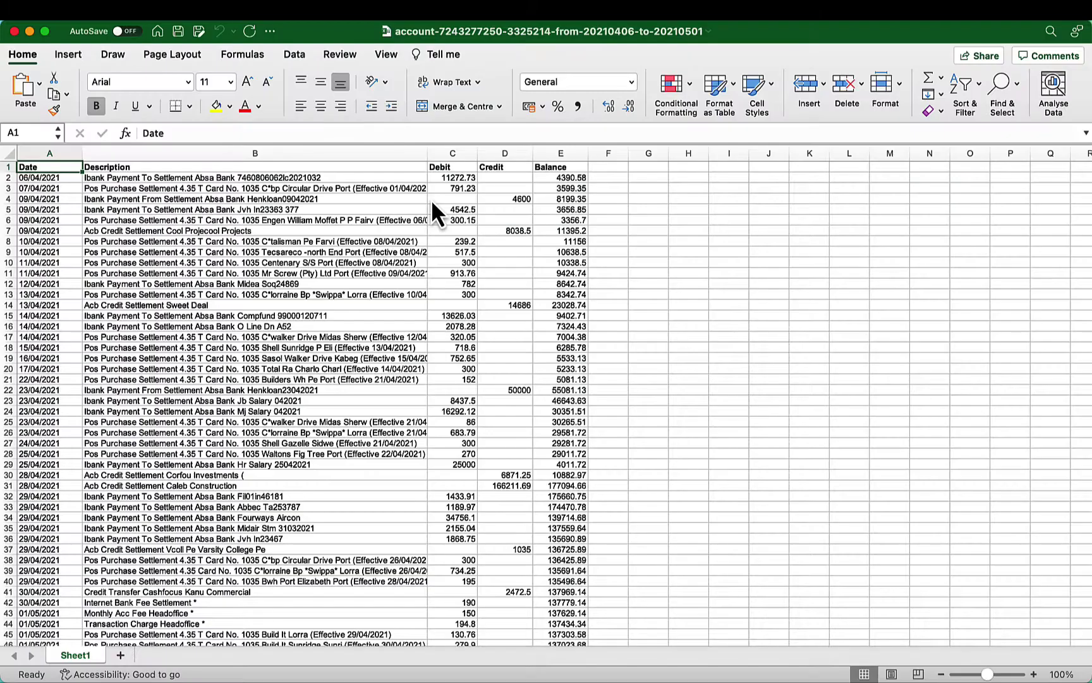
{"action": "left_click_drag", "start_coordinate": [38, 177], "coordinate": [550, 354]}
{"action": "key", "text": "super+shift+Down"}
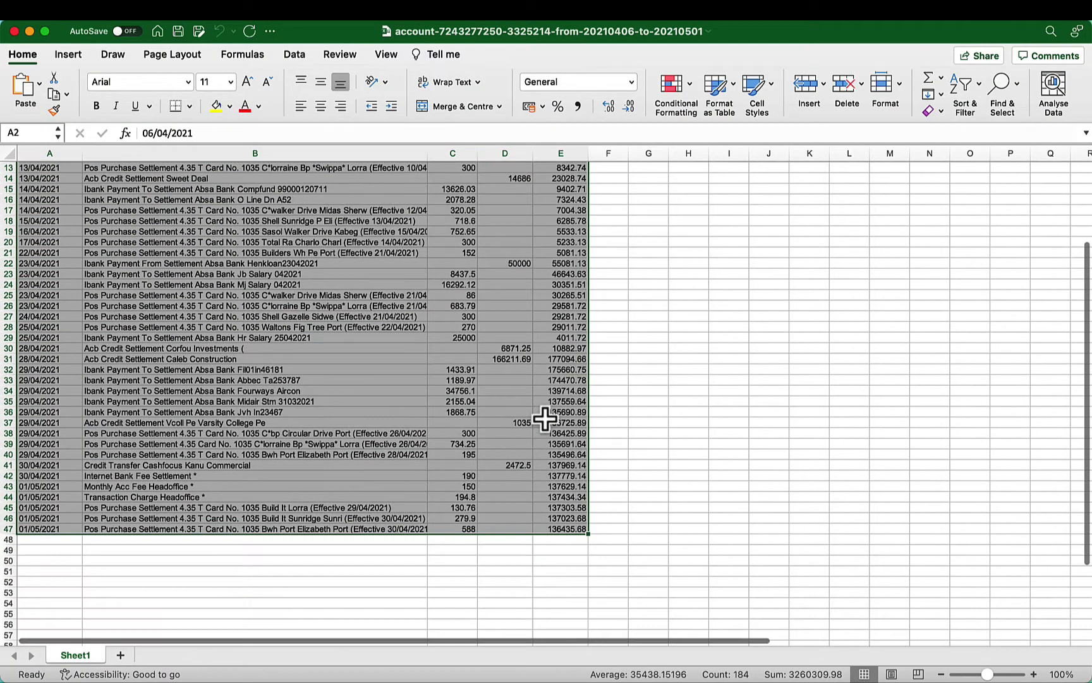
{"action": "key", "text": "super+c"}
Step: Paste the April transactions into the March workbook starting at cell A74
{"action": "scroll", "coordinate": [545, 419], "scroll_direction": "up", "scroll_amount": 4}
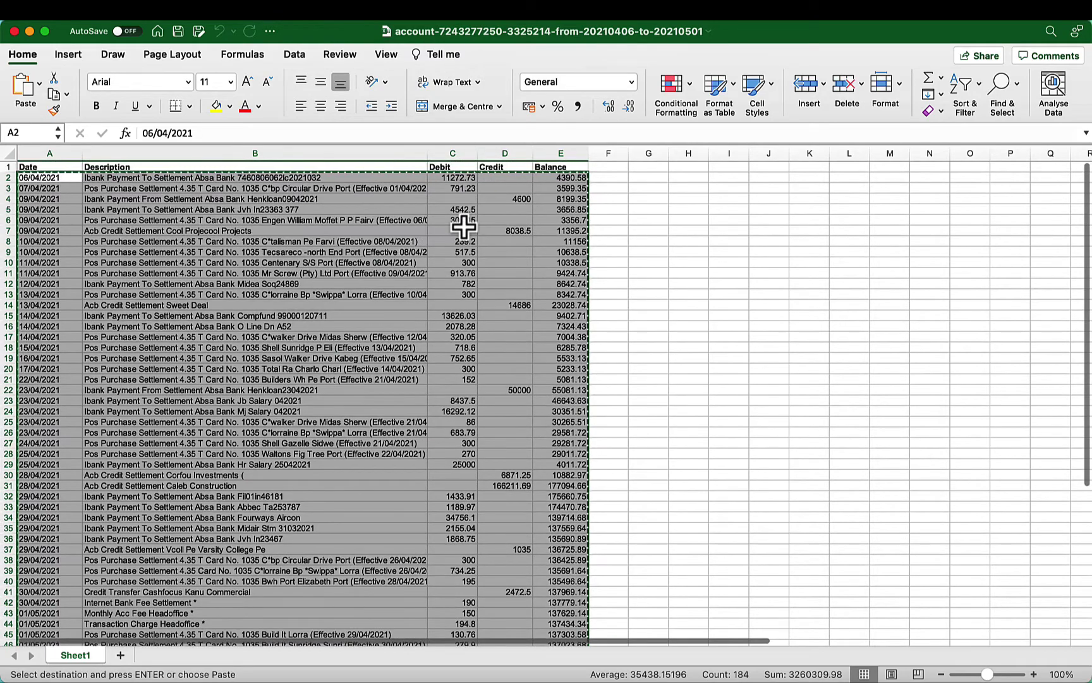
{"action": "key", "text": "ctrl+Up"}
{"action": "left_click", "coordinate": [531, 64]}
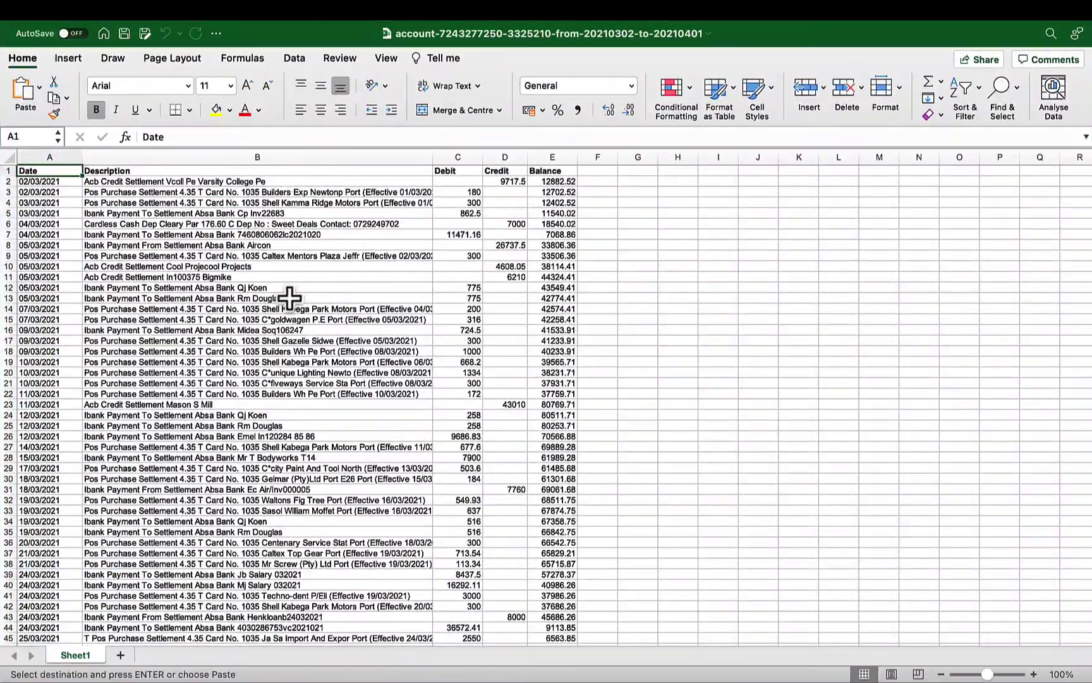
{"action": "scroll", "coordinate": [290, 297], "scroll_direction": "down", "scroll_amount": 20}
{"action": "left_click", "coordinate": [65, 285]}
{"action": "key", "text": "super+v"}
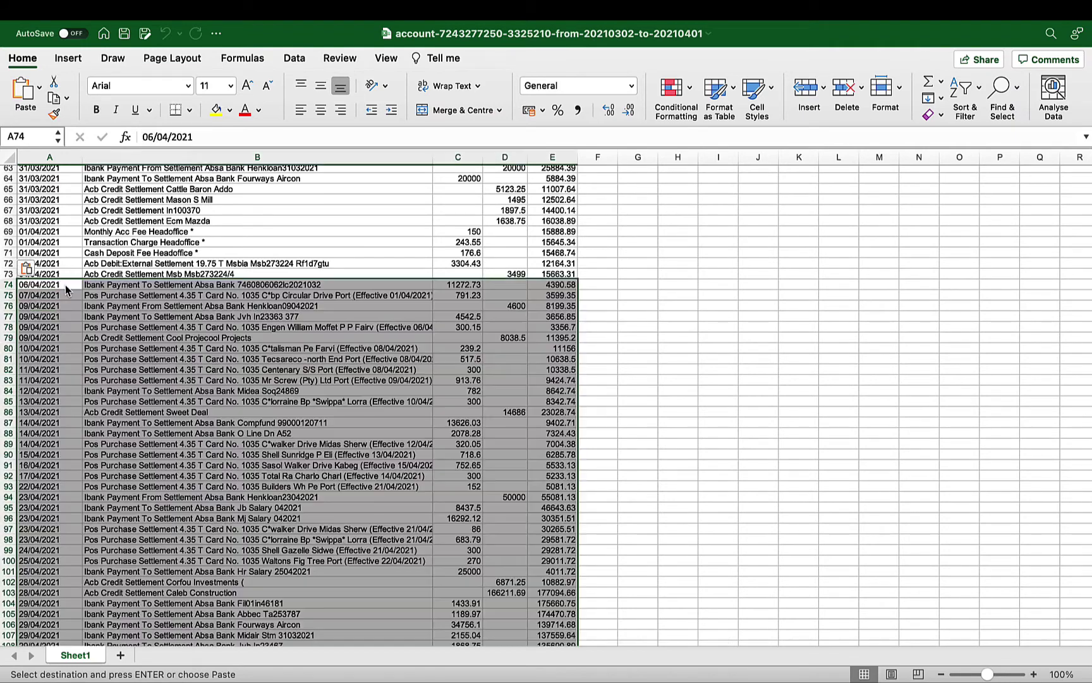
{"action": "left_click", "coordinate": [622, 278]}
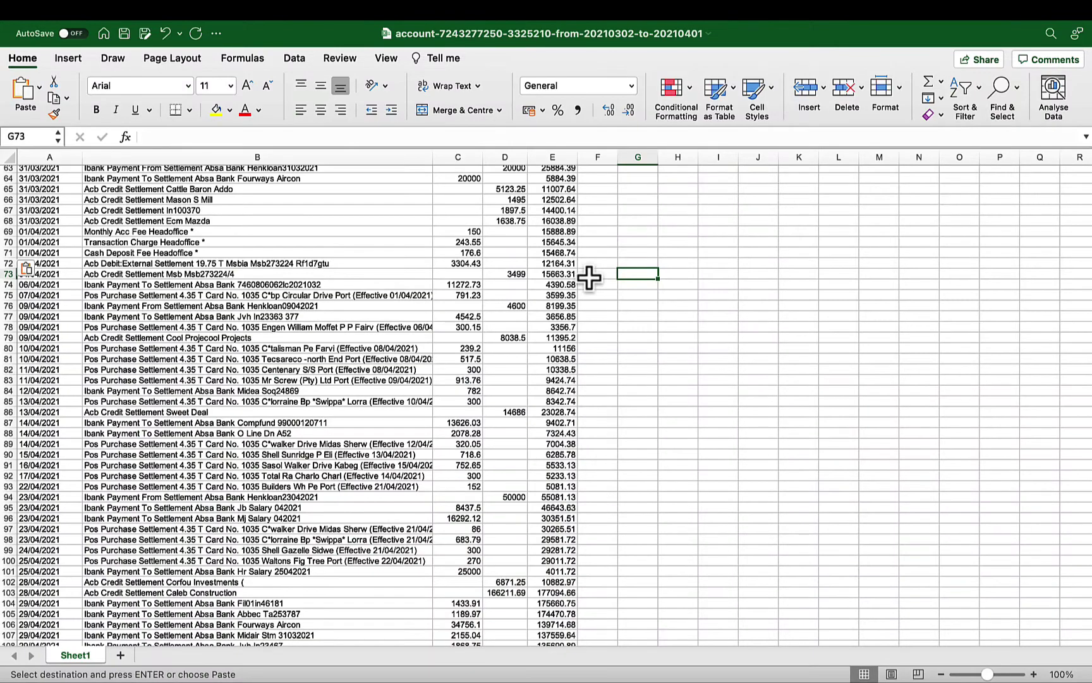
Step: Enter the balance check =E72+D73-C73 in F72, returning 15663.31
{"action": "left_click", "coordinate": [589, 279]}
{"action": "left_click", "coordinate": [597, 261]}
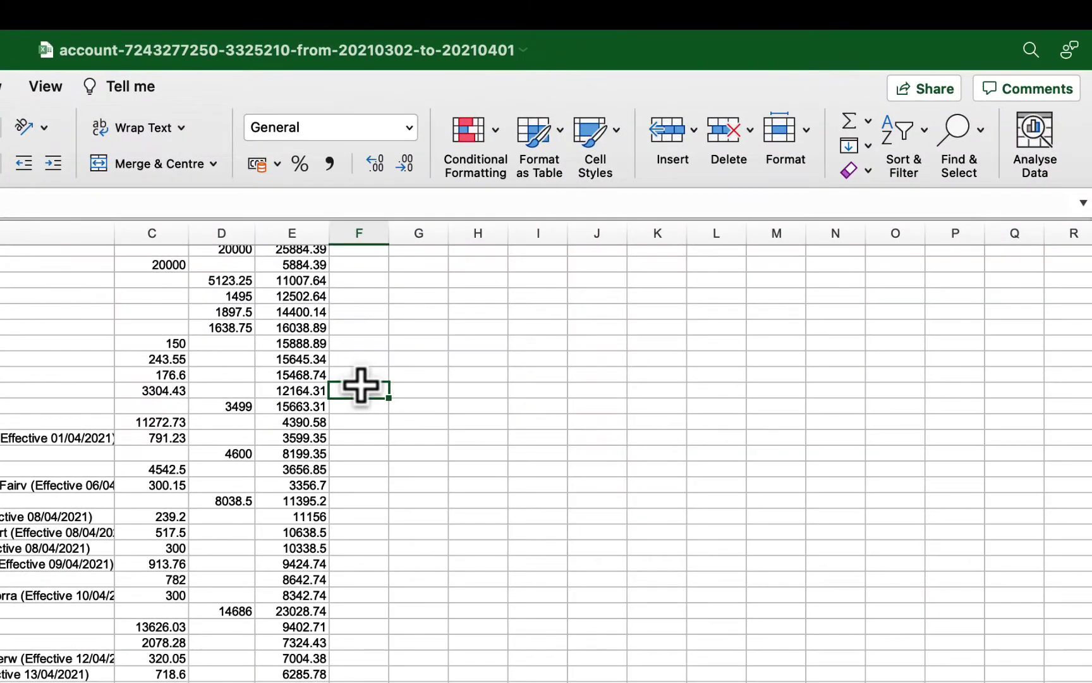
{"action": "type", "text": "="}
{"action": "key", "text": "Left"}
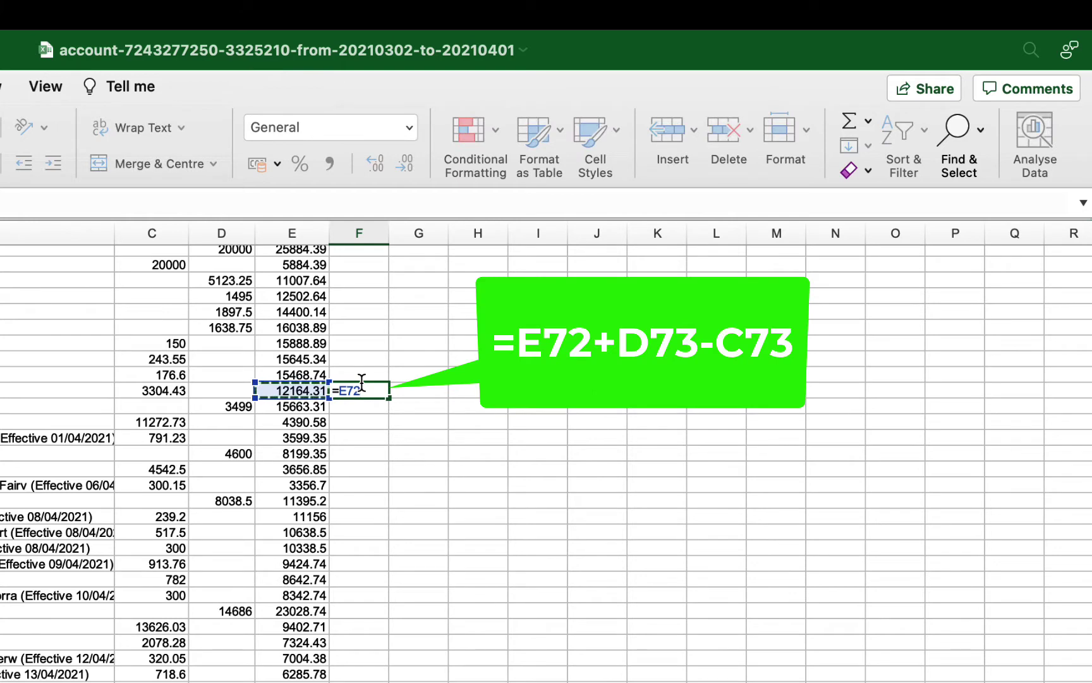
{"action": "type", "text": "+"}
{"action": "key", "text": "Left"}
{"action": "key", "text": "Left"}
{"action": "key", "text": "Down"}
{"action": "type", "text": "-"}
{"action": "left_click", "coordinate": [128, 407]}
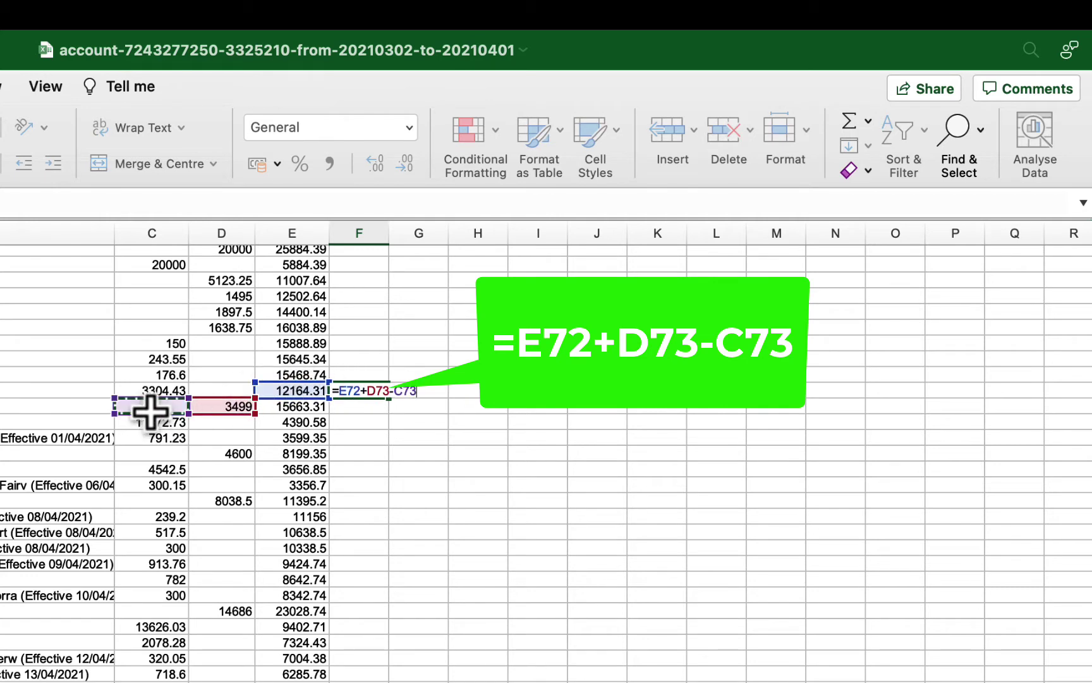
{"action": "key", "text": "Return"}
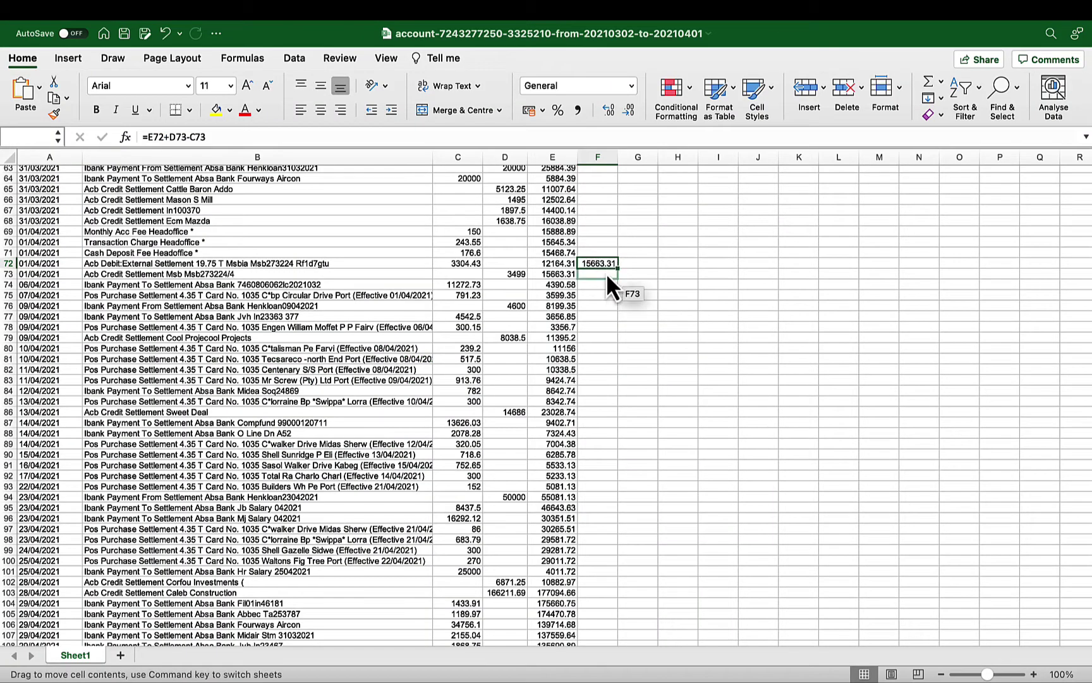
Step: Copy the running-balance formula down column F from F74 to F119
{"action": "key", "text": "super+c"}
{"action": "key", "text": "Down"}
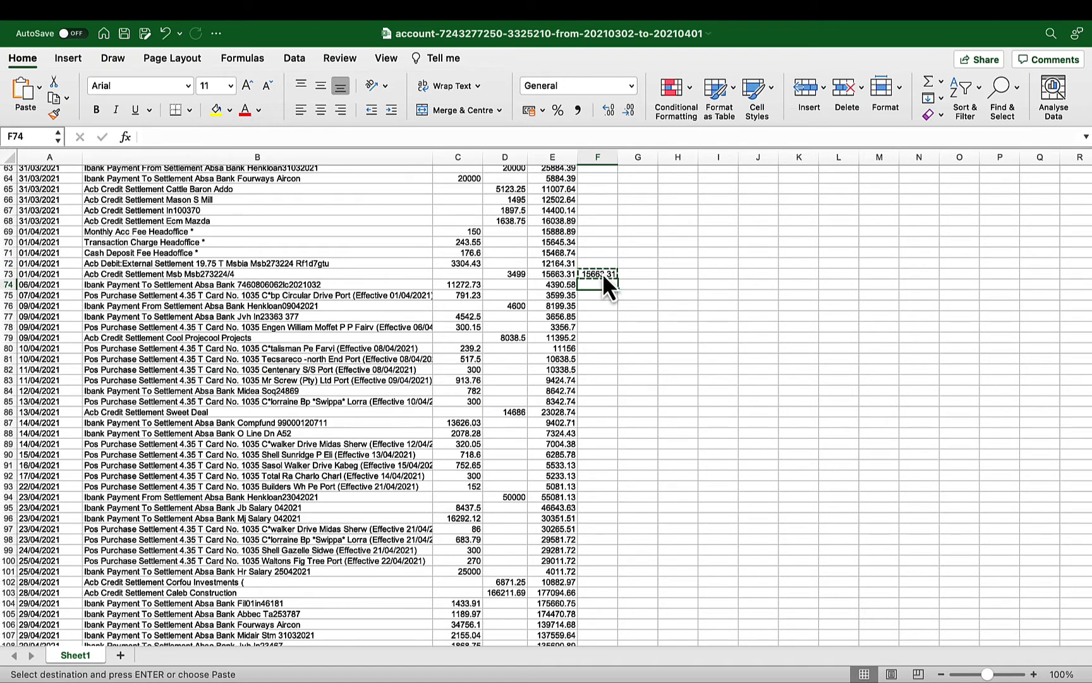
{"action": "key", "text": "shift+Down"}
{"action": "key", "text": "shift+Down"}
{"action": "key", "text": "shift+Down"}
{"action": "key", "text": "shift+Down"}
{"action": "key", "text": "shift+Down"}
{"action": "key", "text": "shift+Down"}
{"action": "key", "text": "shift+Down"}
{"action": "key", "text": "shift+Down"}
{"action": "key", "text": "shift+Down"}
{"action": "key", "text": "shift+Down"}
{"action": "key", "text": "shift+Down"}
{"action": "key", "text": "shift+Down"}
{"action": "key", "text": "shift+Down"}
{"action": "key", "text": "shift+Down"}
{"action": "key", "text": "shift+Down"}
{"action": "key", "text": "shift+Down"}
{"action": "key", "text": "shift+Down"}
{"action": "key", "text": "shift+Down"}
{"action": "key", "text": "shift+Down"}
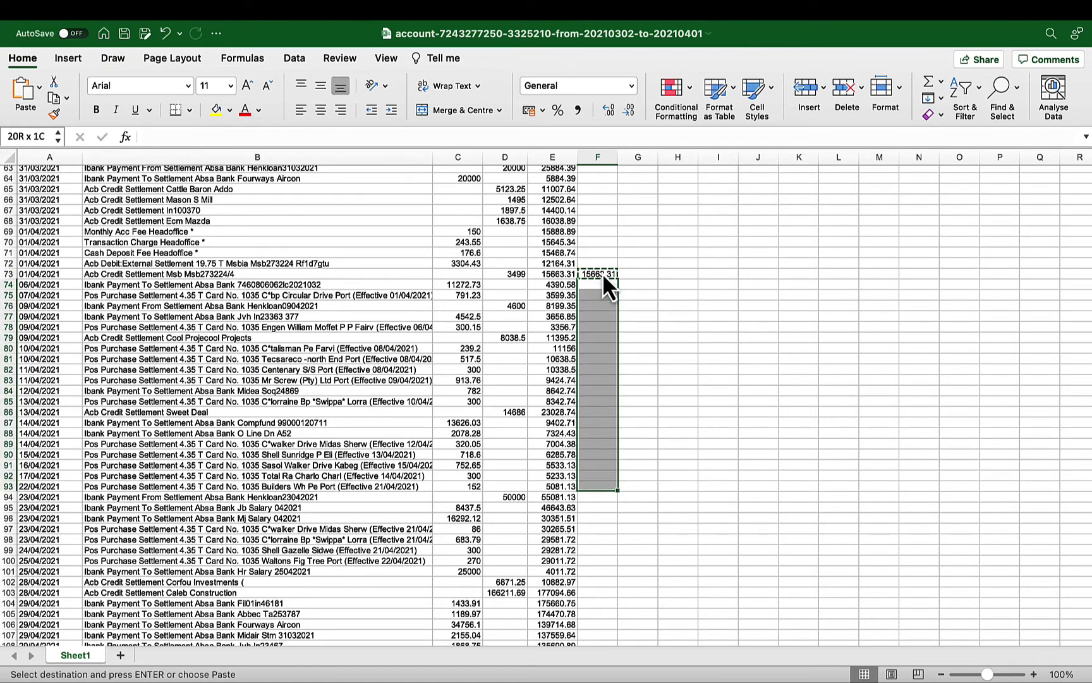
{"action": "key", "text": "shift+Down"}
{"action": "key", "text": "shift+Down"}
{"action": "key", "text": "shift+Down"}
{"action": "key", "text": "shift+Down"}
{"action": "key", "text": "shift+Down"}
{"action": "key", "text": "shift+Down"}
{"action": "key", "text": "shift+Down"}
{"action": "key", "text": "shift+Down"}
{"action": "key", "text": "shift+Down"}
{"action": "key", "text": "shift+Down"}
{"action": "key", "text": "shift+Down"}
{"action": "key", "text": "shift+Down"}
{"action": "key", "text": "shift+Down"}
{"action": "key", "text": "shift+Down"}
{"action": "key", "text": "shift+Down"}
{"action": "key", "text": "shift+Down"}
{"action": "key", "text": "shift+Down"}
{"action": "key", "text": "shift+Down"}
{"action": "key", "text": "shift+Down"}
{"action": "key", "text": "shift+Down"}
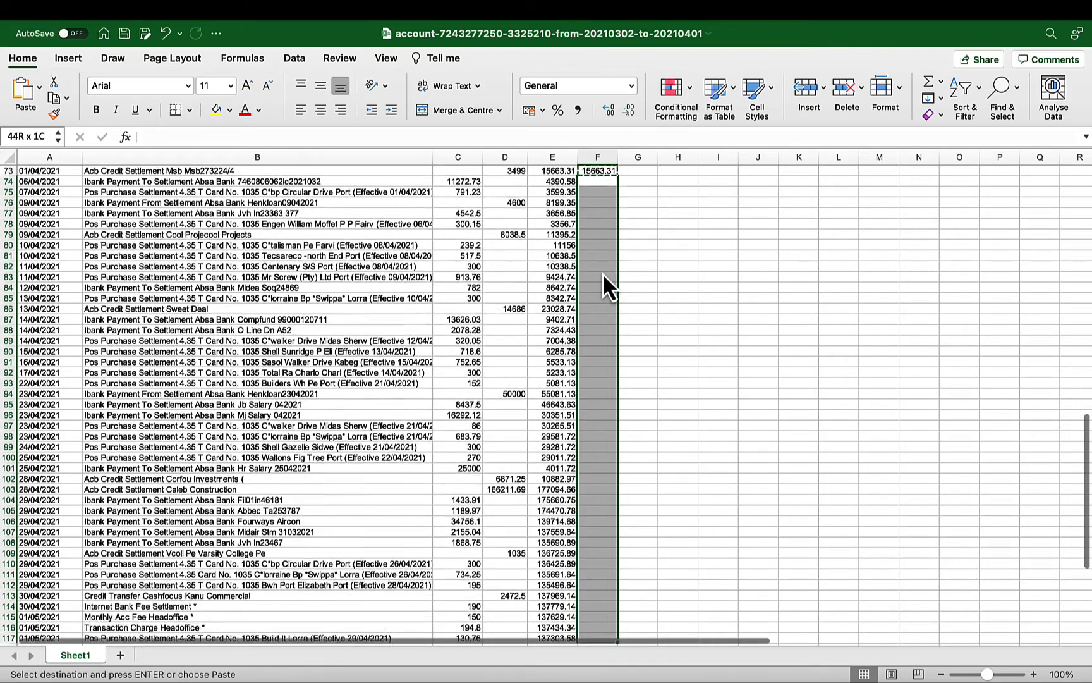
{"action": "key", "text": "shift+Down"}
{"action": "key", "text": "shift+Down"}
{"action": "key", "text": "shift+Down"}
{"action": "key", "text": "shift+Down"}
{"action": "key", "text": "shift+Down"}
{"action": "key", "text": "shift+Down"}
{"action": "key", "text": "shift+Down"}
{"action": "key", "text": "shift+Up"}
{"action": "key", "text": "shift+Up"}
{"action": "key", "text": "shift+Up"}
{"action": "key", "text": "shift+Up"}
{"action": "key", "text": "shift+Up"}
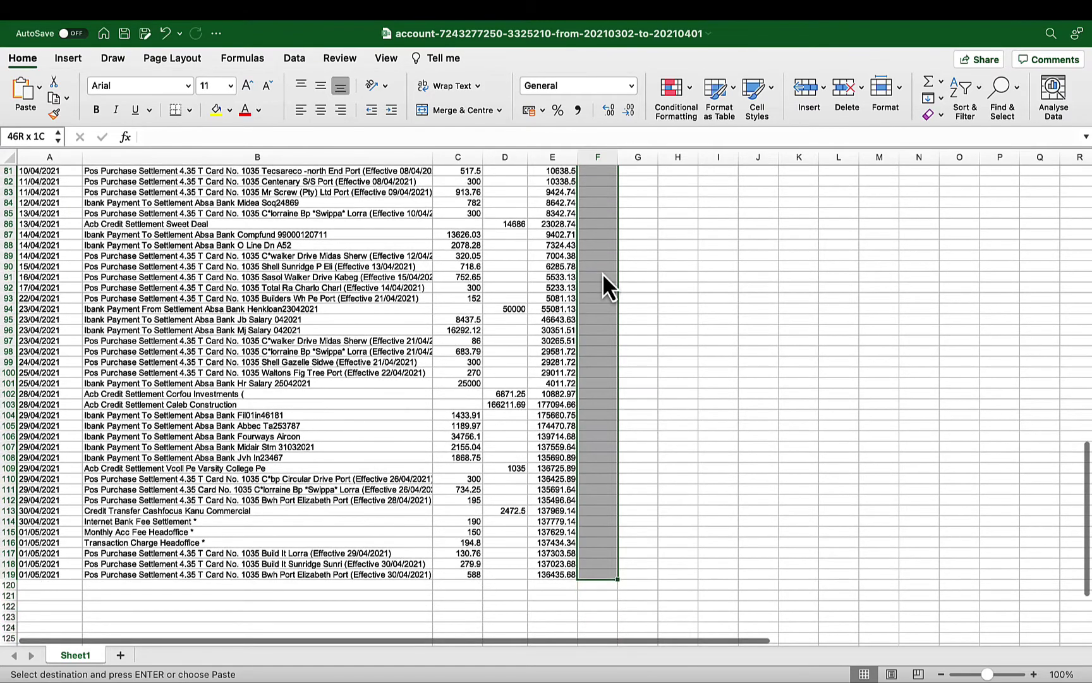
{"action": "key", "text": "super+v"}
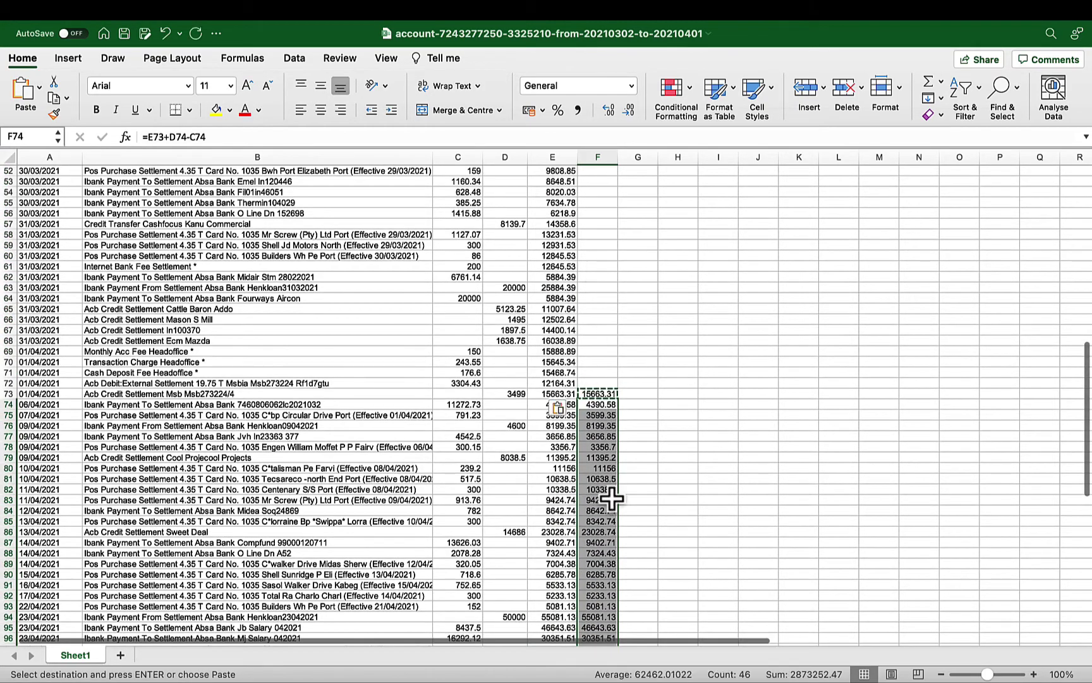
{"action": "scroll", "coordinate": [612, 500], "scroll_direction": "down", "scroll_amount": 15}
{"action": "left_click", "coordinate": [598, 337]}
{"action": "scroll", "coordinate": [574, 330], "scroll_direction": "down", "scroll_amount": 3}
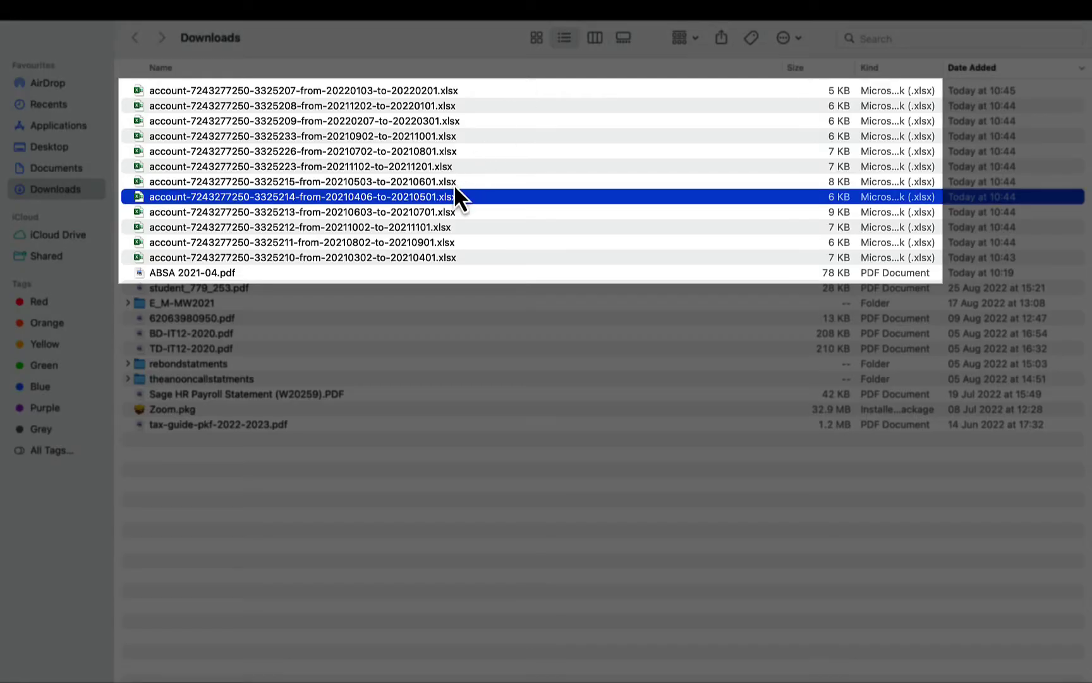
Step: Open the May 2021 statement and copy its transactions A2:E88
{"action": "double_click", "coordinate": [446, 183]}
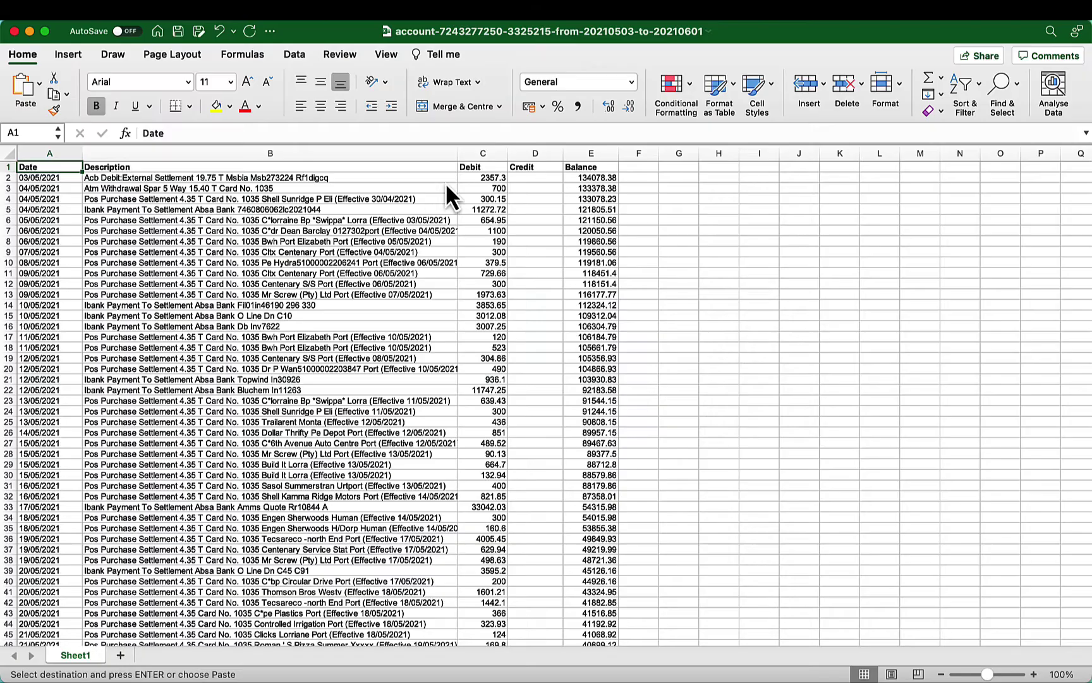
{"action": "left_click", "coordinate": [218, 230]}
{"action": "left_click_drag", "start_coordinate": [51, 178], "coordinate": [595, 603]}
{"action": "key", "text": "super+c"}
Step: Paste the May transactions into the March workbook starting at cell A120
{"action": "scroll", "coordinate": [595, 603], "scroll_direction": "up", "scroll_amount": 10}
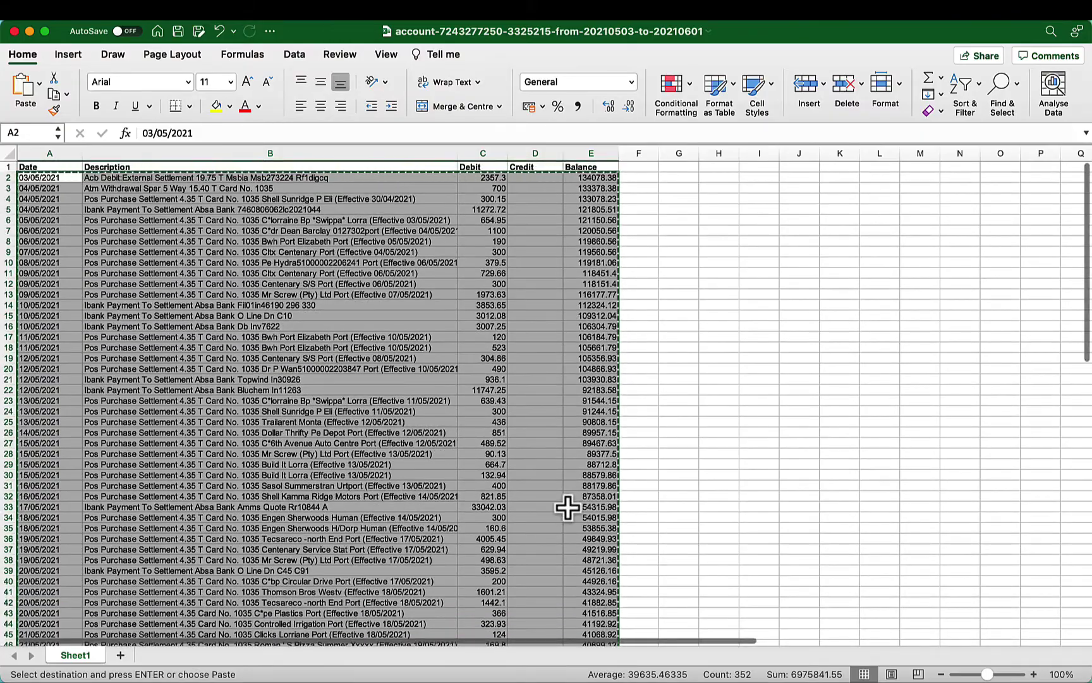
{"action": "key", "text": "ctrl+Up"}
{"action": "left_click", "coordinate": [543, 63]}
{"action": "left_click", "coordinate": [54, 293]}
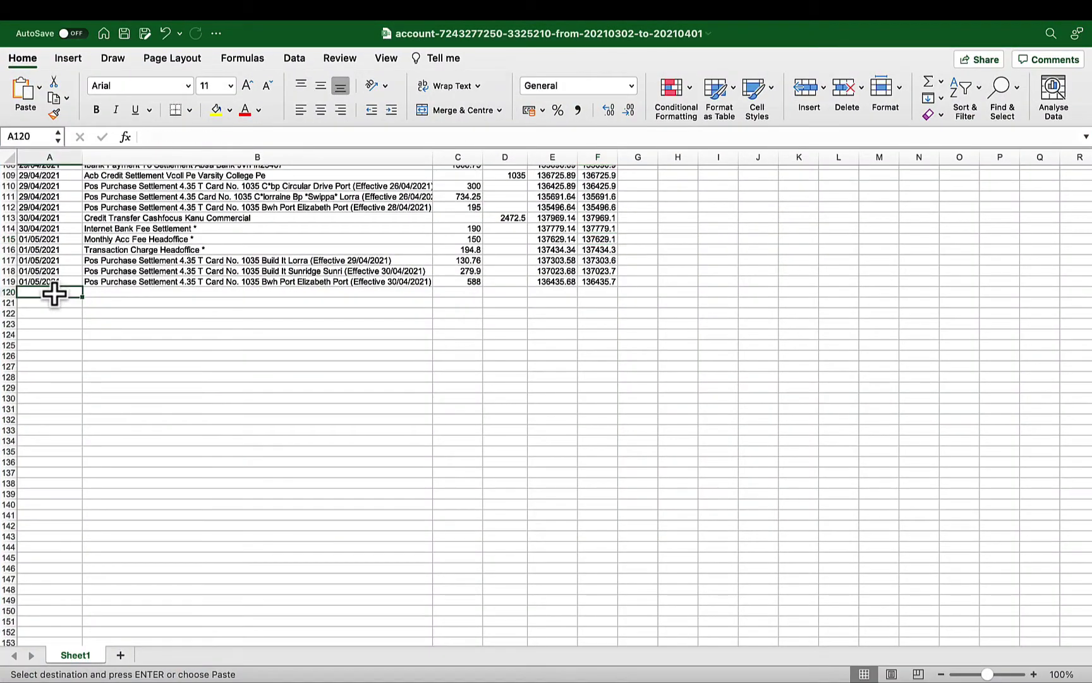
{"action": "key", "text": "super+v"}
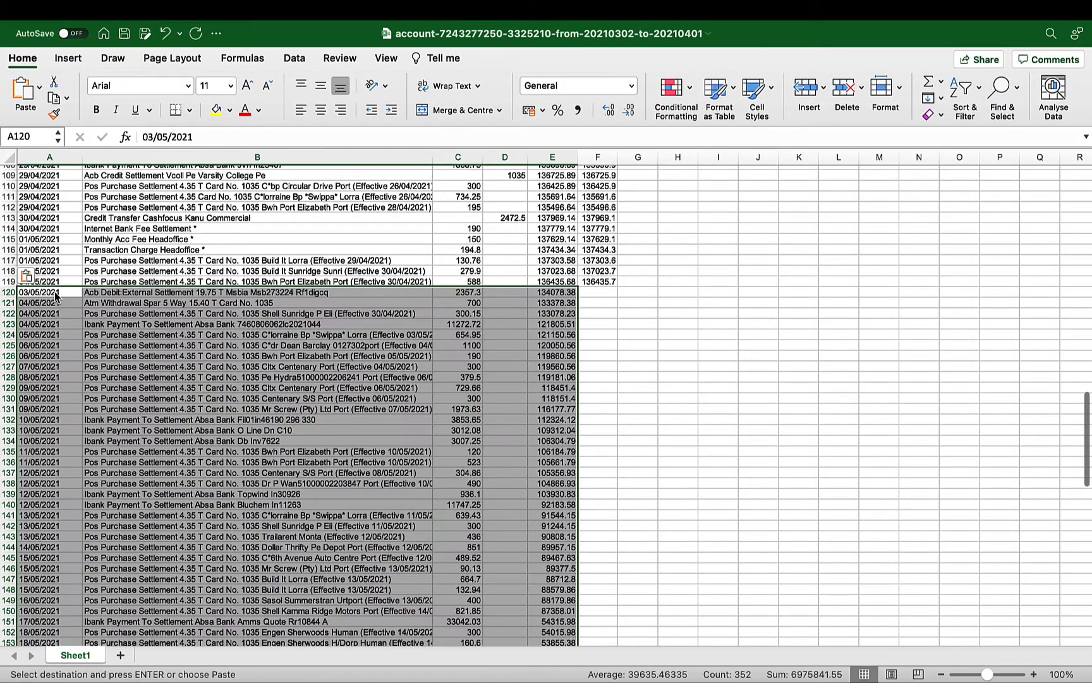
{"action": "left_click", "coordinate": [678, 313]}
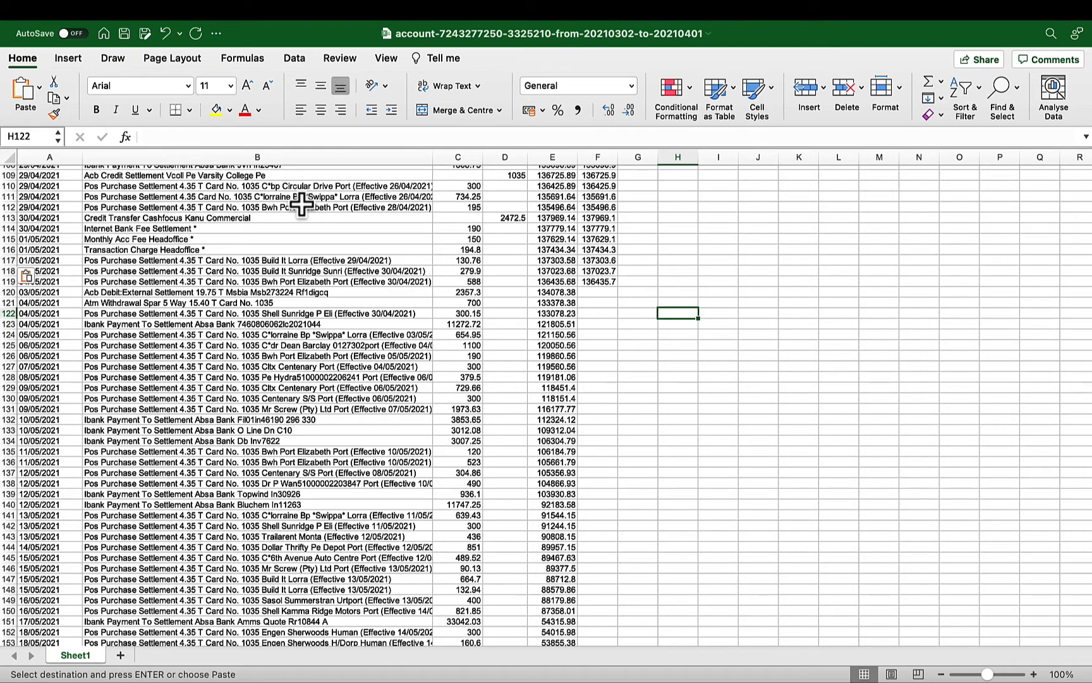
{"action": "left_click", "coordinate": [94, 10]}
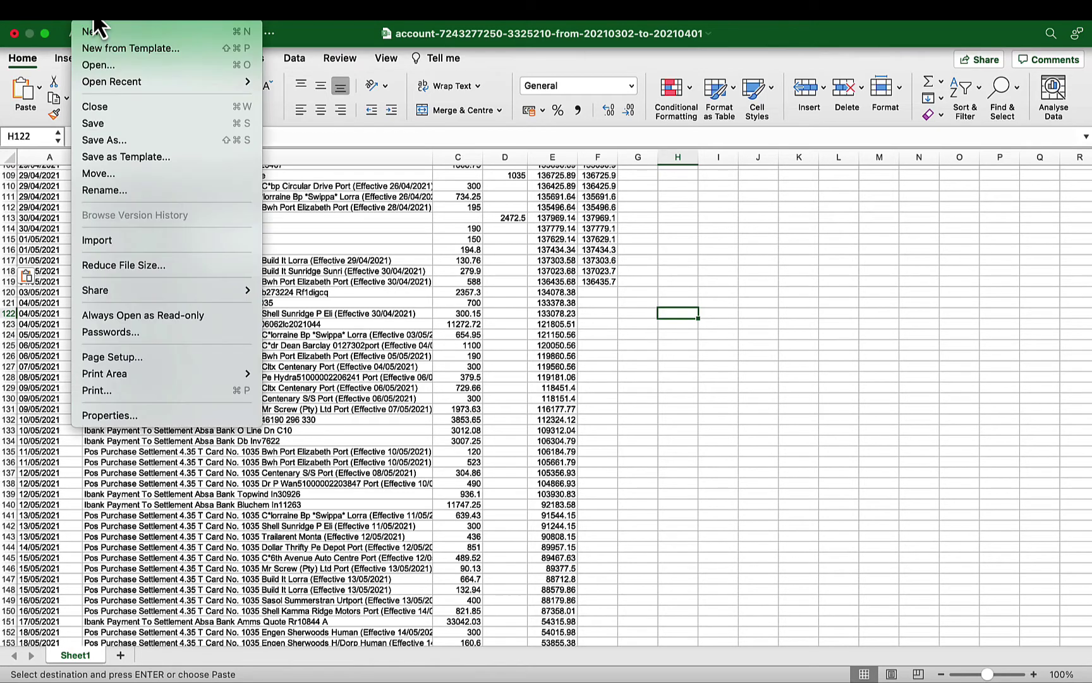
Step: Save the workbook as 'Sage Import Demo'
{"action": "left_click", "coordinate": [115, 143]}
{"action": "type", "text": "Import Demo"}
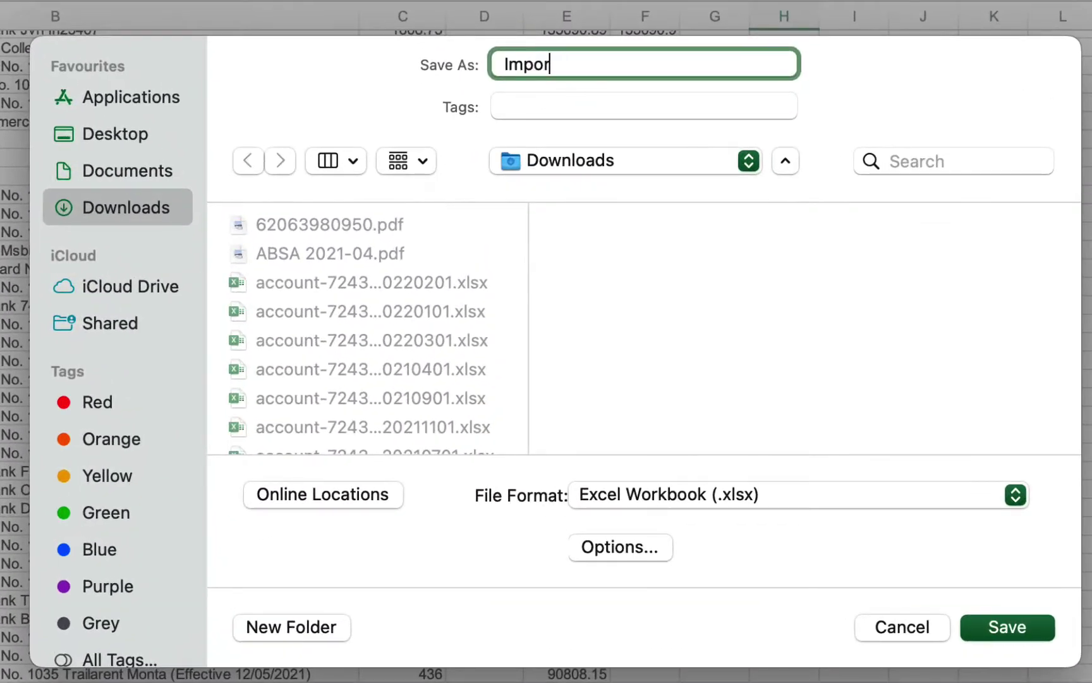
{"action": "key", "text": "Left"}
{"action": "key", "text": "Left"}
{"action": "key", "text": "Left"}
{"action": "key", "text": "Left"}
{"action": "key", "text": "Left"}
{"action": "key", "text": "Left"}
{"action": "key", "text": "Left"}
{"action": "key", "text": "Left"}
{"action": "key", "text": "Left"}
{"action": "key", "text": "Left"}
{"action": "key", "text": "Left"}
{"action": "type", "text": "Sage"}
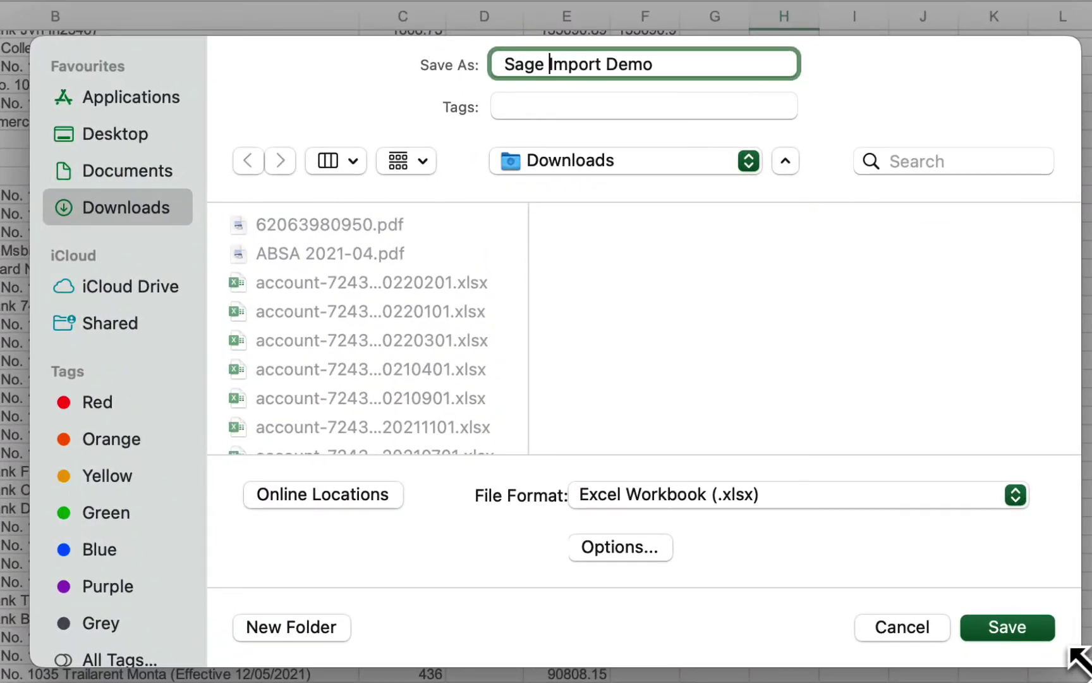
{"action": "left_click", "coordinate": [1019, 634]}
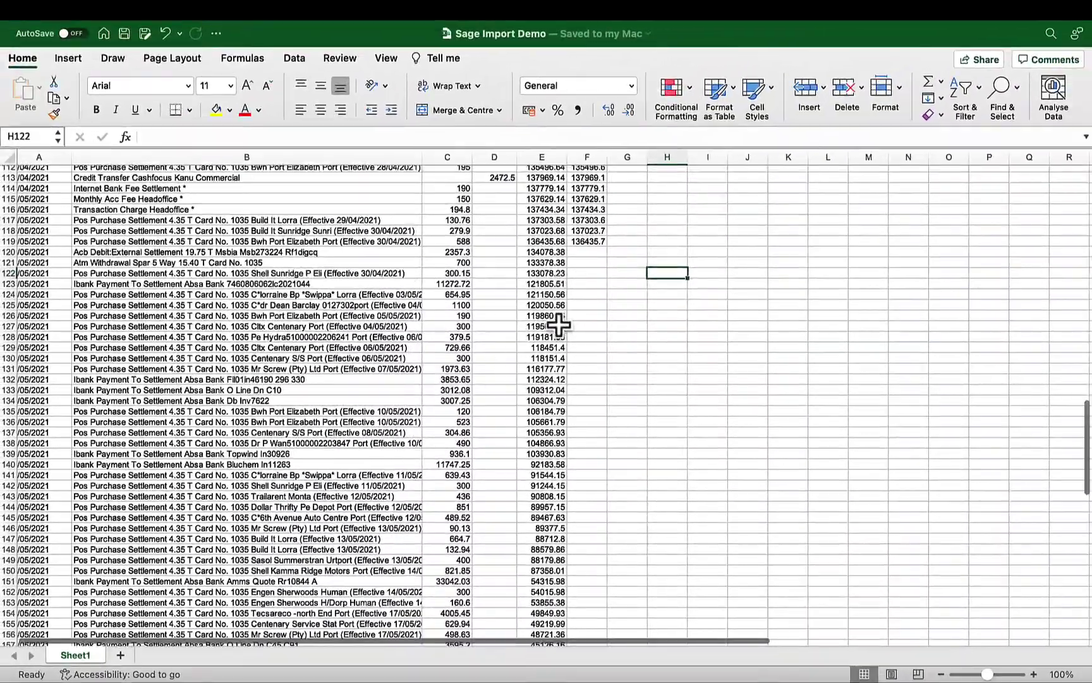
Step: Fill the column F balance formula from F119 down to F207
{"action": "left_click", "coordinate": [585, 241]}
{"action": "left_click_drag", "start_coordinate": [606, 246], "coordinate": [604, 611]}
{"action": "scroll", "coordinate": [653, 558], "scroll_direction": "down", "scroll_amount": 5}
{"action": "scroll", "coordinate": [652, 558], "scroll_direction": "down", "scroll_amount": 3}
{"action": "left_click", "coordinate": [469, 384]}
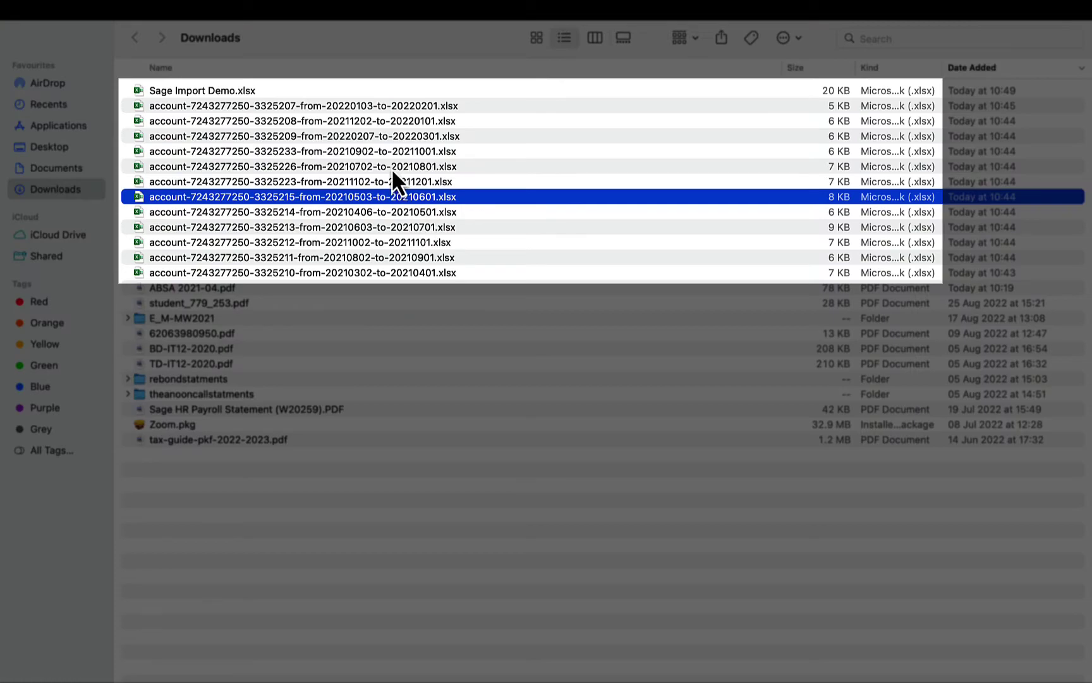
Step: Open the July 2021 statement and copy its transactions A2:E64
{"action": "double_click", "coordinate": [392, 167]}
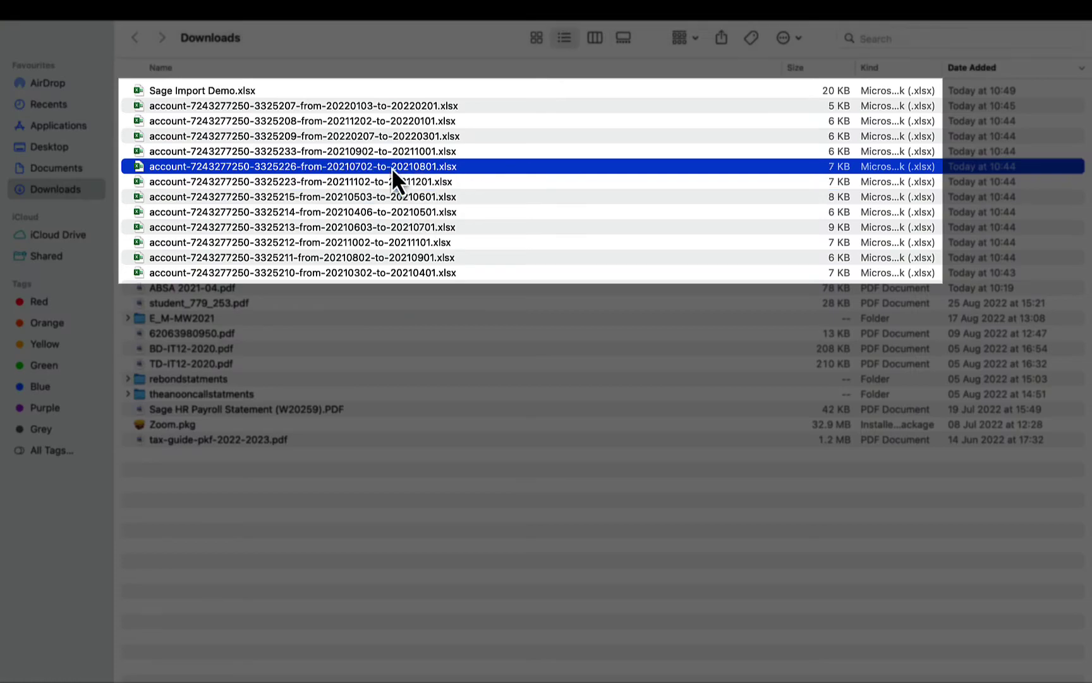
{"action": "left_click", "coordinate": [183, 230]}
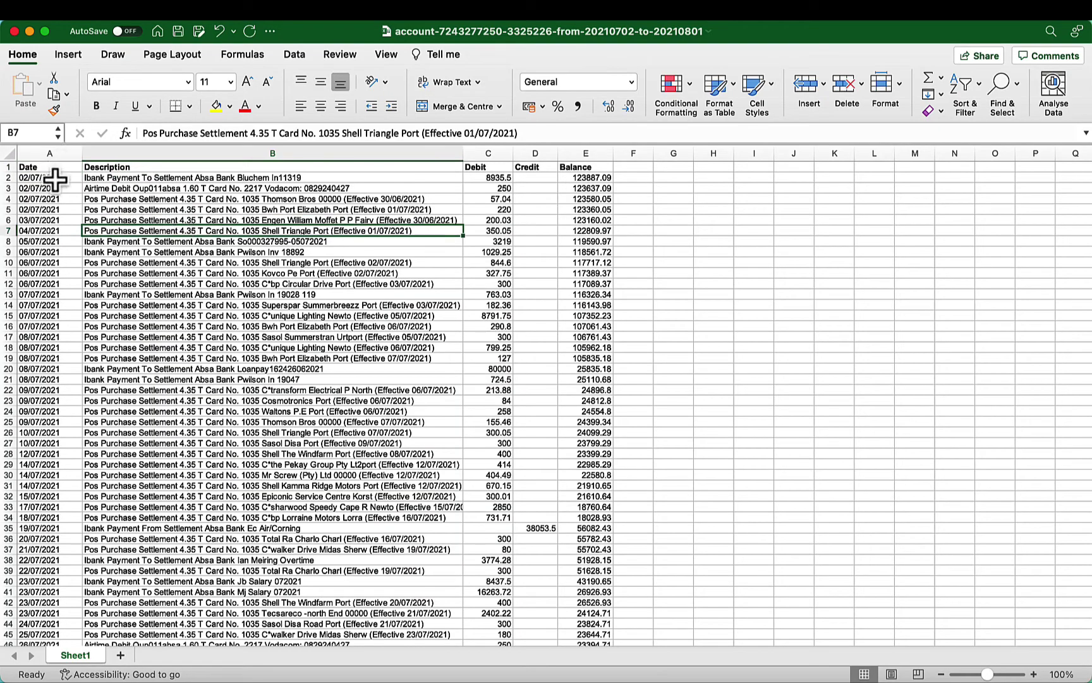
{"action": "left_click_drag", "start_coordinate": [51, 177], "coordinate": [580, 315]}
{"action": "key", "text": "super+shift+Down"}
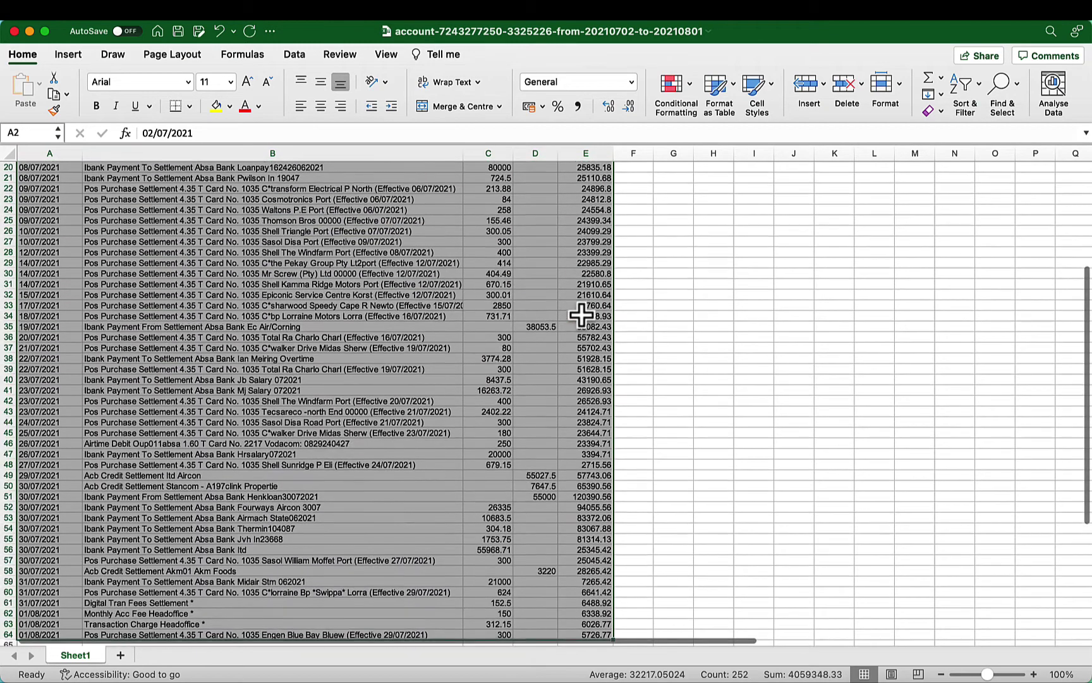
{"action": "key", "text": "super+c"}
Step: Paste the July transactions into Sage Import Demo starting at cell A208
{"action": "scroll", "coordinate": [583, 314], "scroll_direction": "up", "scroll_amount": 10}
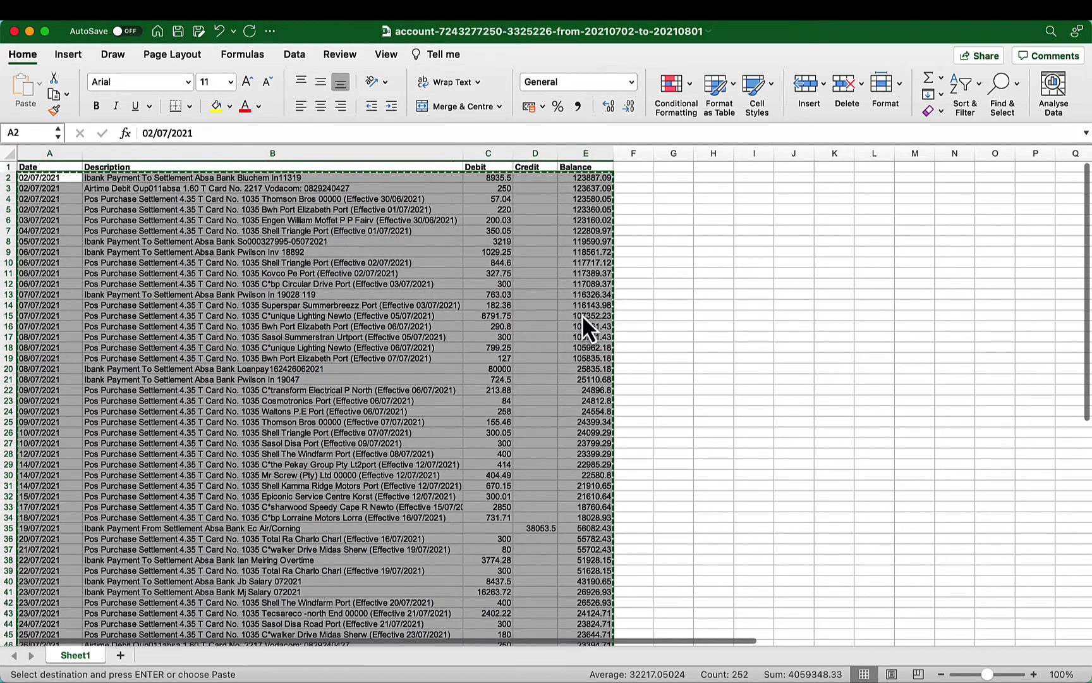
{"action": "key", "text": "ctrl+Up"}
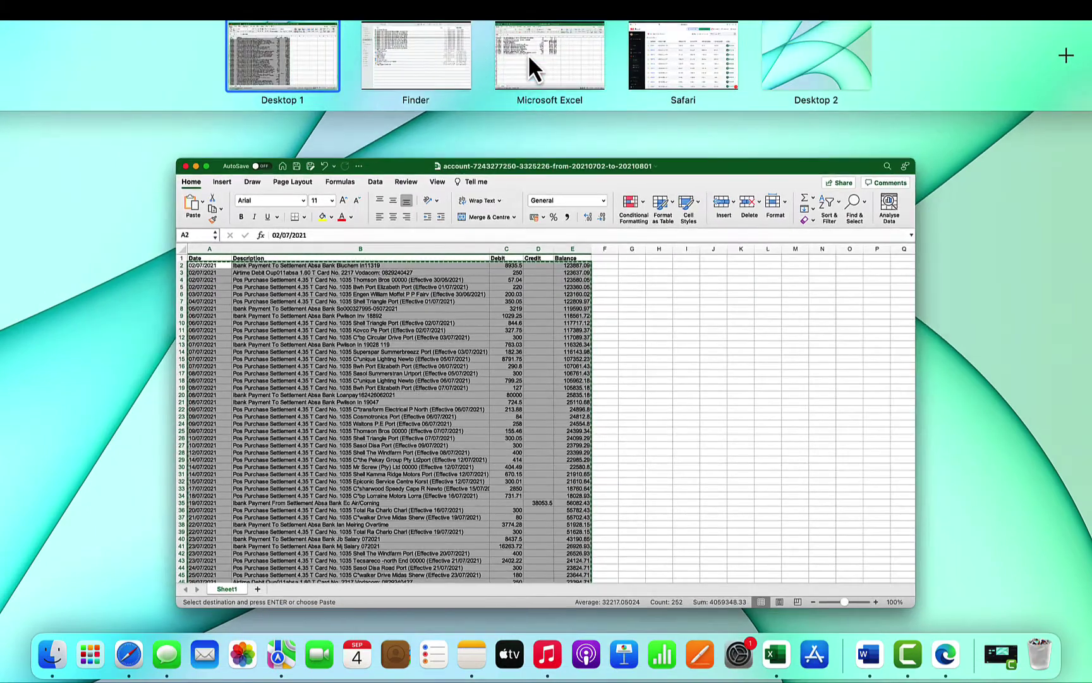
{"action": "left_click", "coordinate": [528, 53]}
{"action": "left_click", "coordinate": [51, 342]}
{"action": "key", "text": "super+v"}
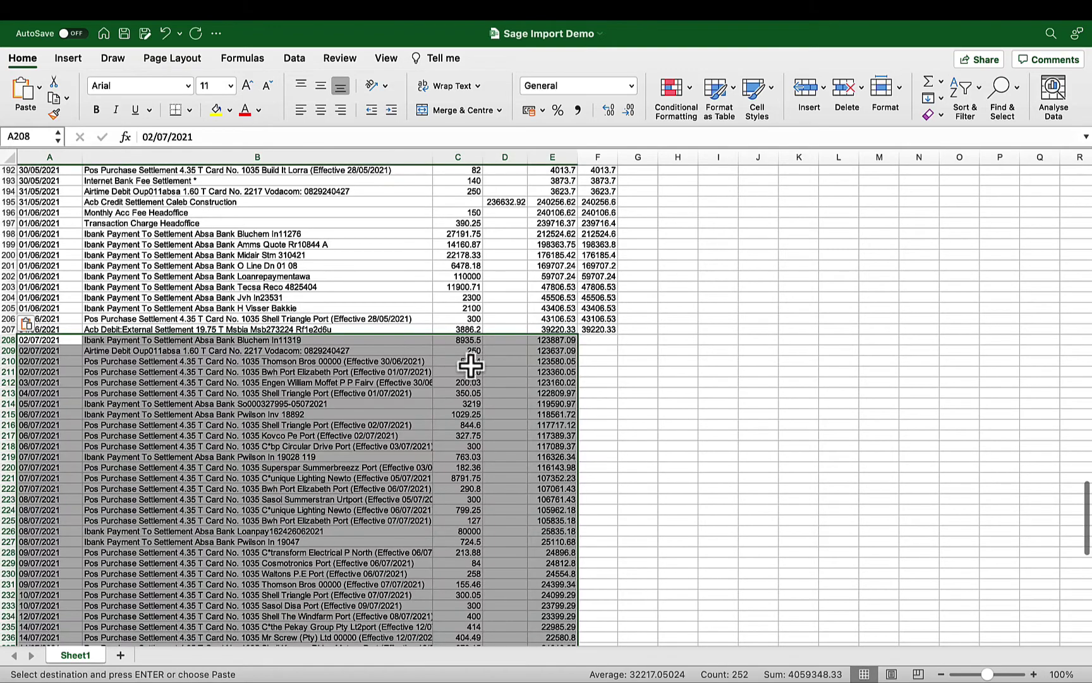
{"action": "left_click", "coordinate": [613, 330]}
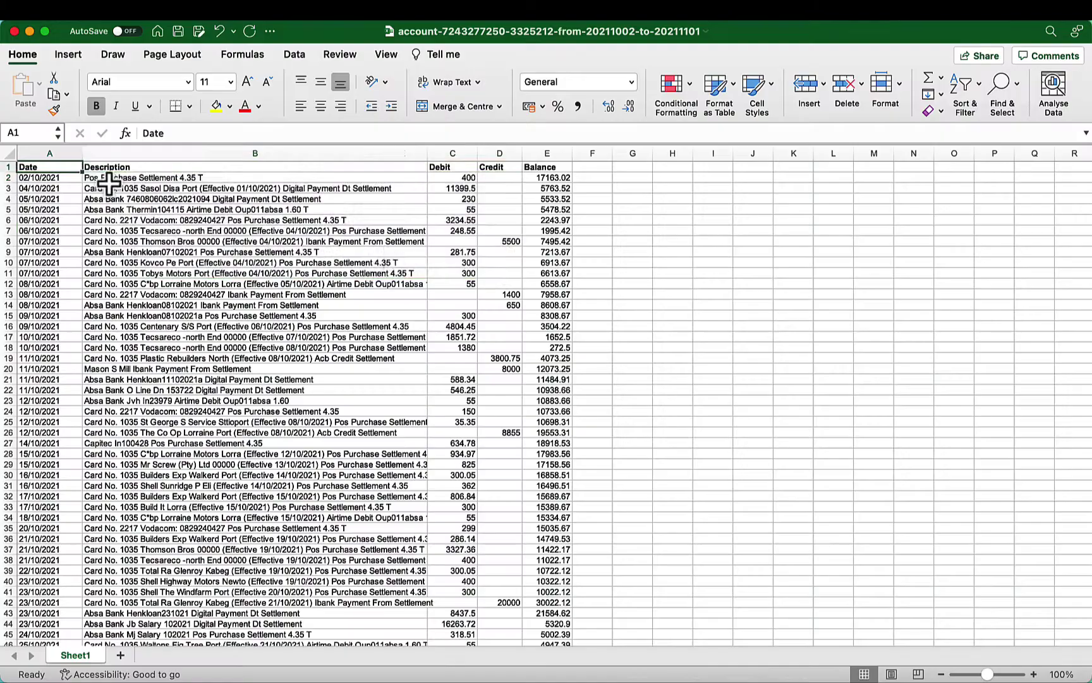
Step: Select and copy the January statement's transaction rows across columns A–E
{"action": "left_click_drag", "start_coordinate": [49, 175], "coordinate": [548, 632]}
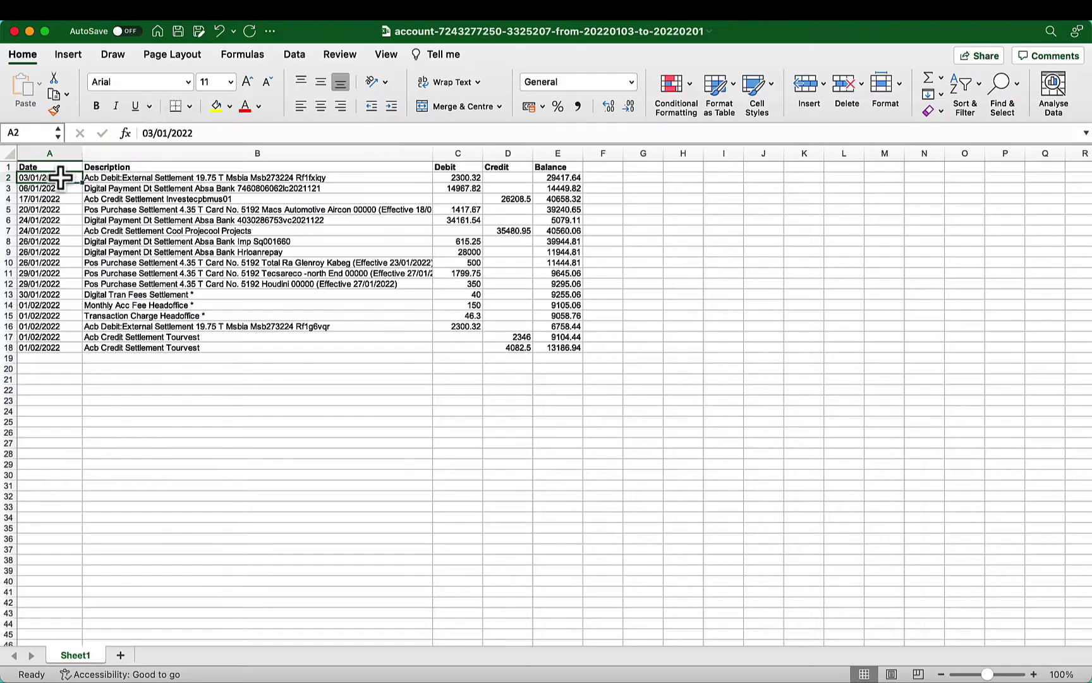
{"action": "key", "text": "super+shift+Right"}
{"action": "key", "text": "super+shift+Down"}
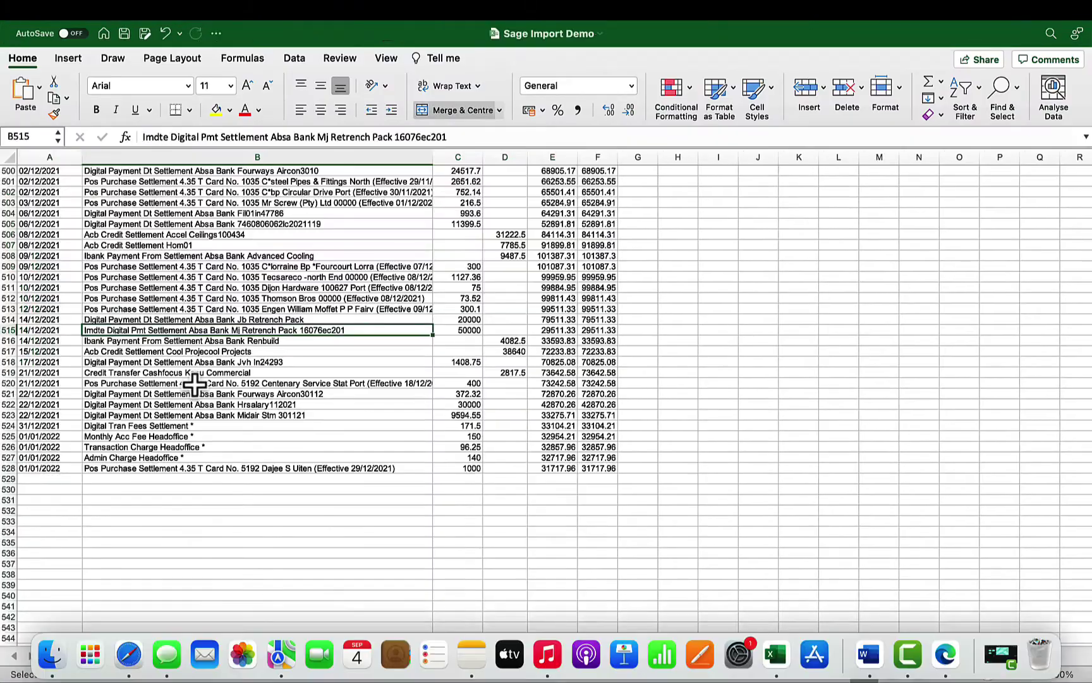
Step: Paste the January 2022 rows at A529 and the February 2022 rows at A546
{"action": "scroll", "coordinate": [195, 384], "scroll_direction": "down", "scroll_amount": 5}
{"action": "left_click", "coordinate": [58, 297]}
{"action": "key", "text": "super+v"}
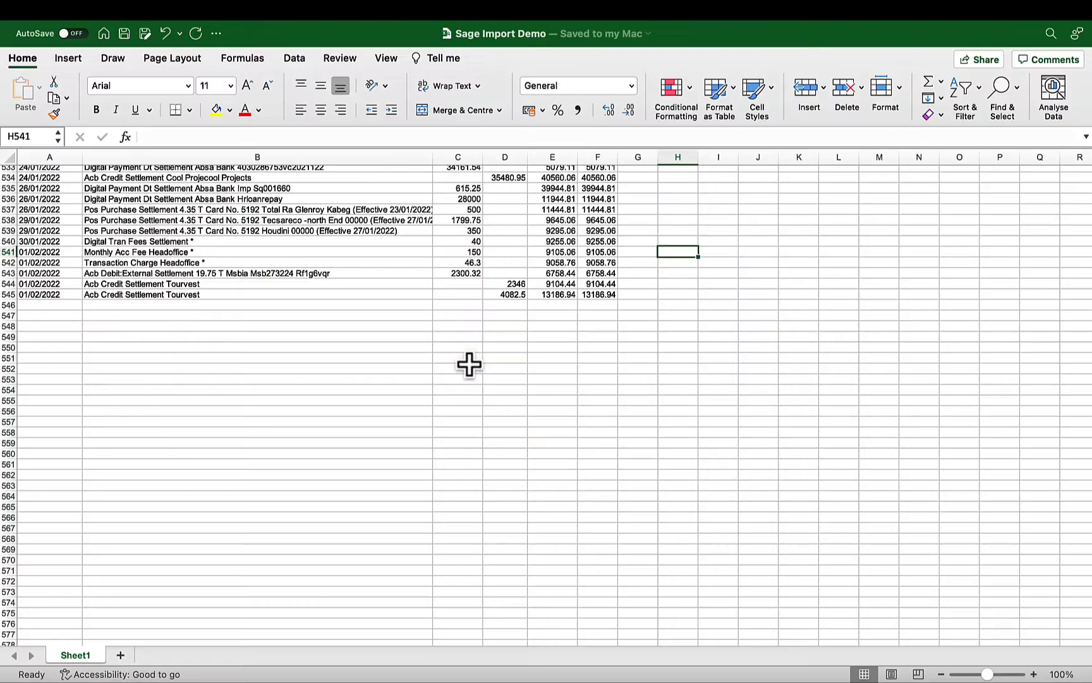
{"action": "double_click", "coordinate": [415, 106]}
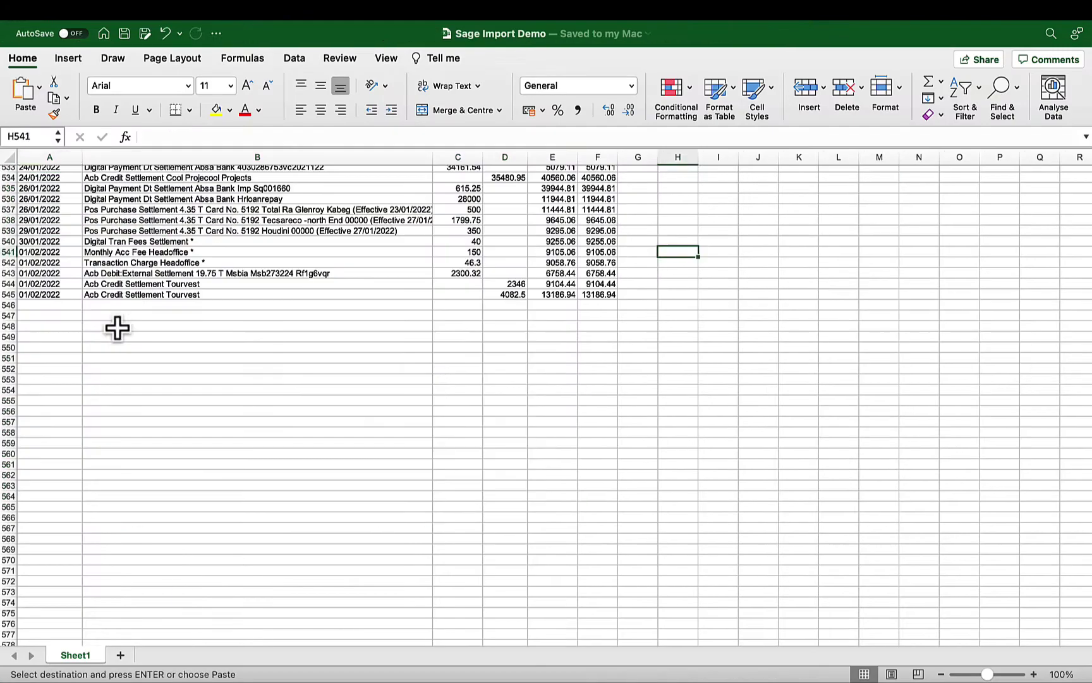
{"action": "left_click", "coordinate": [61, 310]}
{"action": "key", "text": "super+v"}
Step: Fill the running-balance formula from F545 down to row 578
{"action": "double_click", "coordinate": [617, 290]}
{"action": "scroll", "coordinate": [717, 485], "scroll_direction": "down", "scroll_amount": 6}
{"action": "scroll", "coordinate": [717, 485], "scroll_direction": "down", "scroll_amount": 5}
{"action": "left_click", "coordinate": [708, 407]}
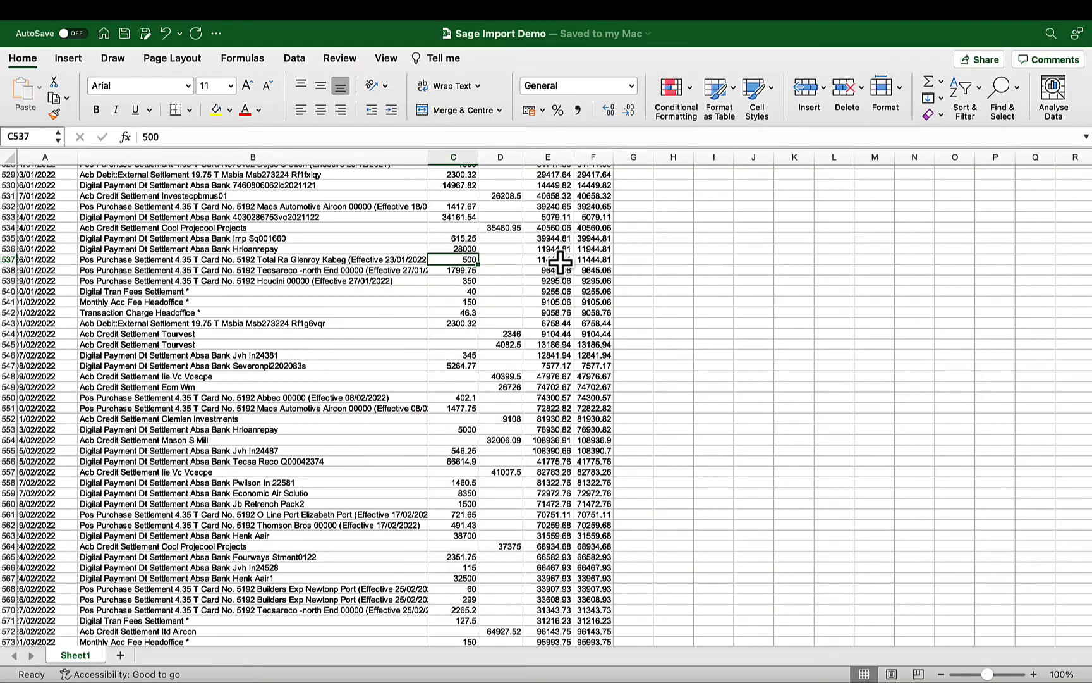
{"action": "scroll", "coordinate": [560, 259], "scroll_direction": "up", "scroll_amount": 20}
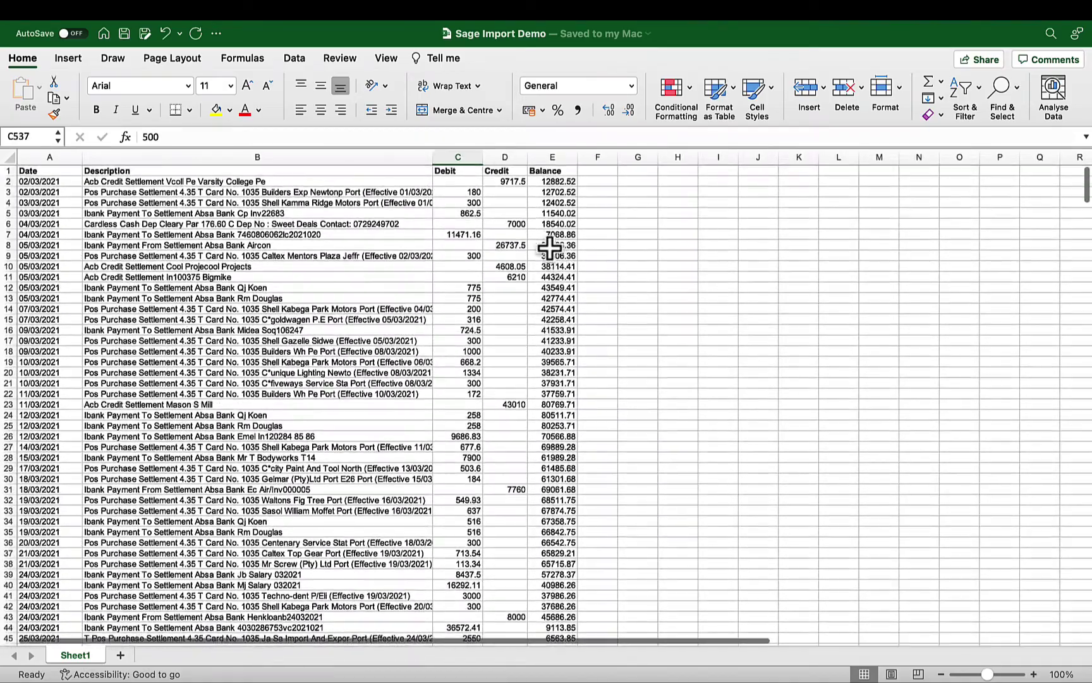
{"action": "left_click", "coordinate": [518, 227]}
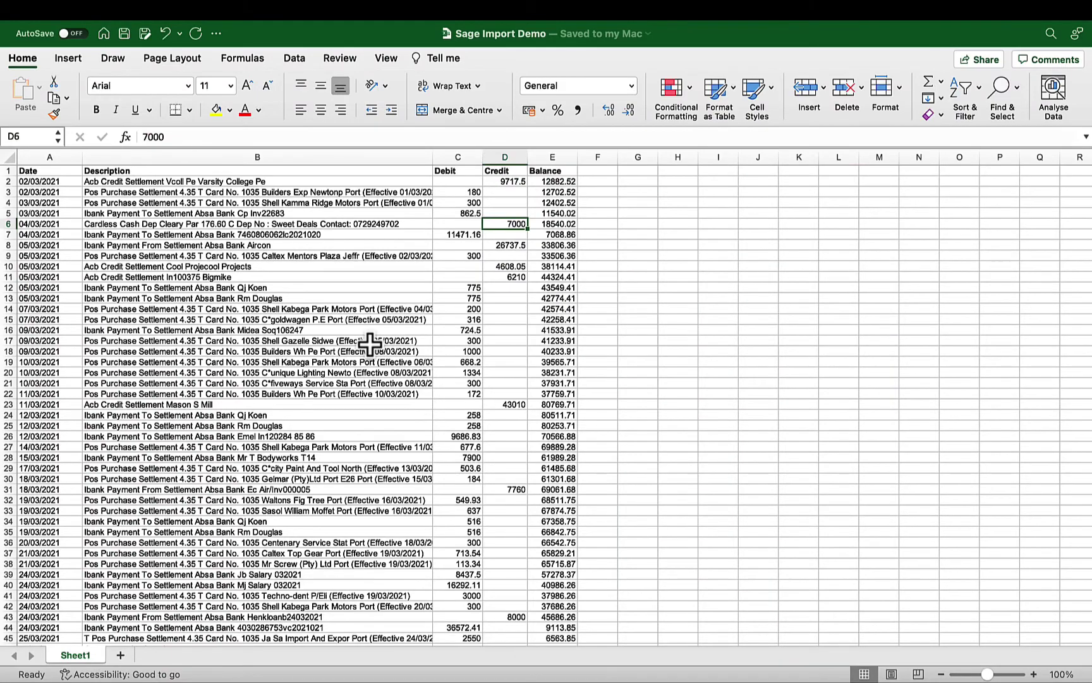
{"action": "key", "text": "ctrl+Up"}
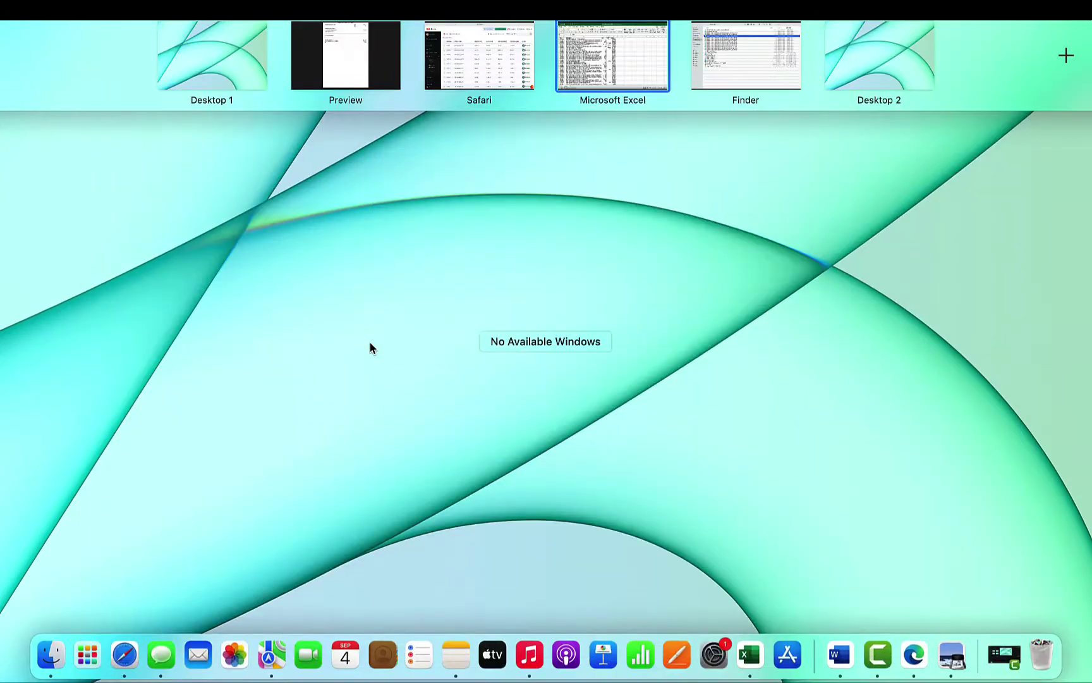
{"action": "left_click", "coordinate": [507, 62]}
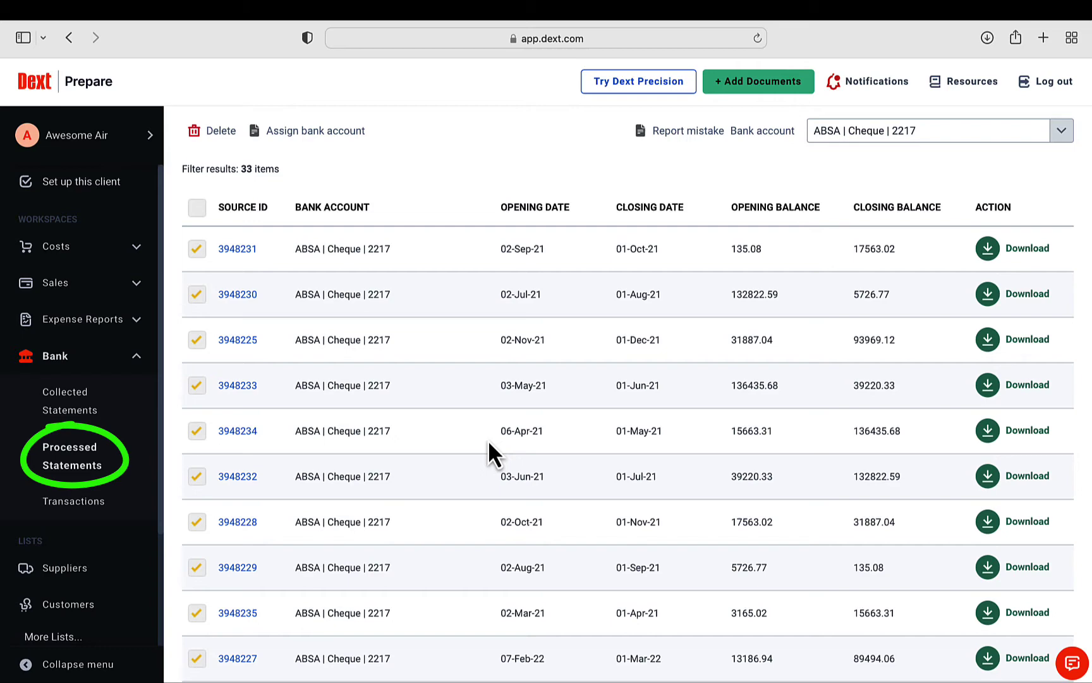
{"action": "scroll", "coordinate": [488, 440], "scroll_direction": "down", "scroll_amount": 10}
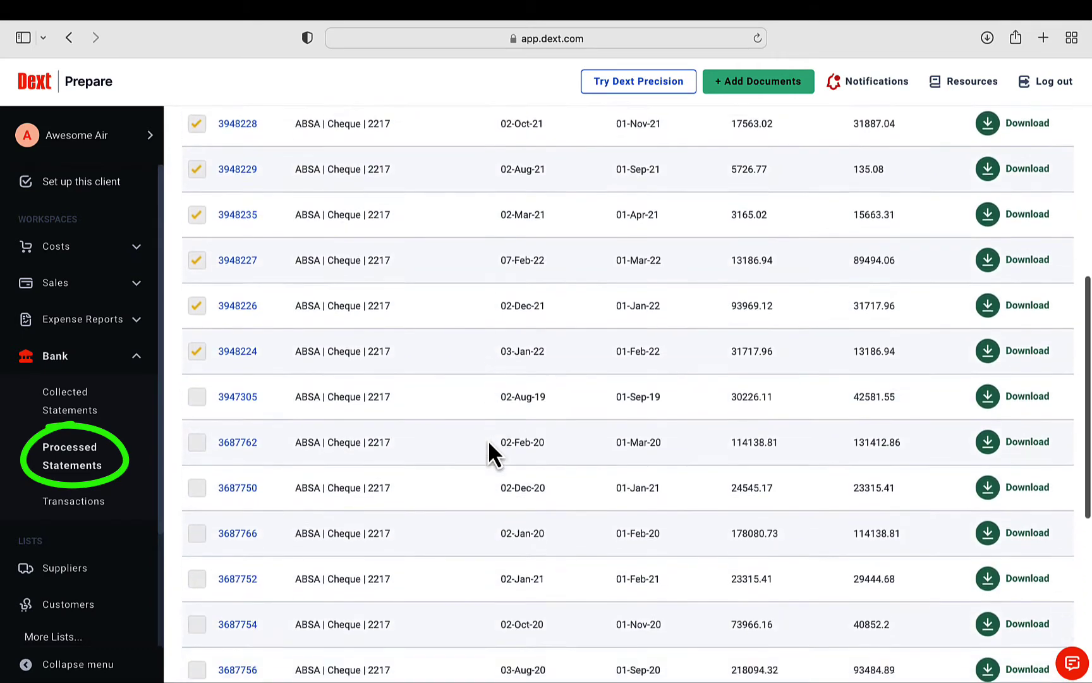
{"action": "scroll", "coordinate": [489, 442], "scroll_direction": "down", "scroll_amount": 7}
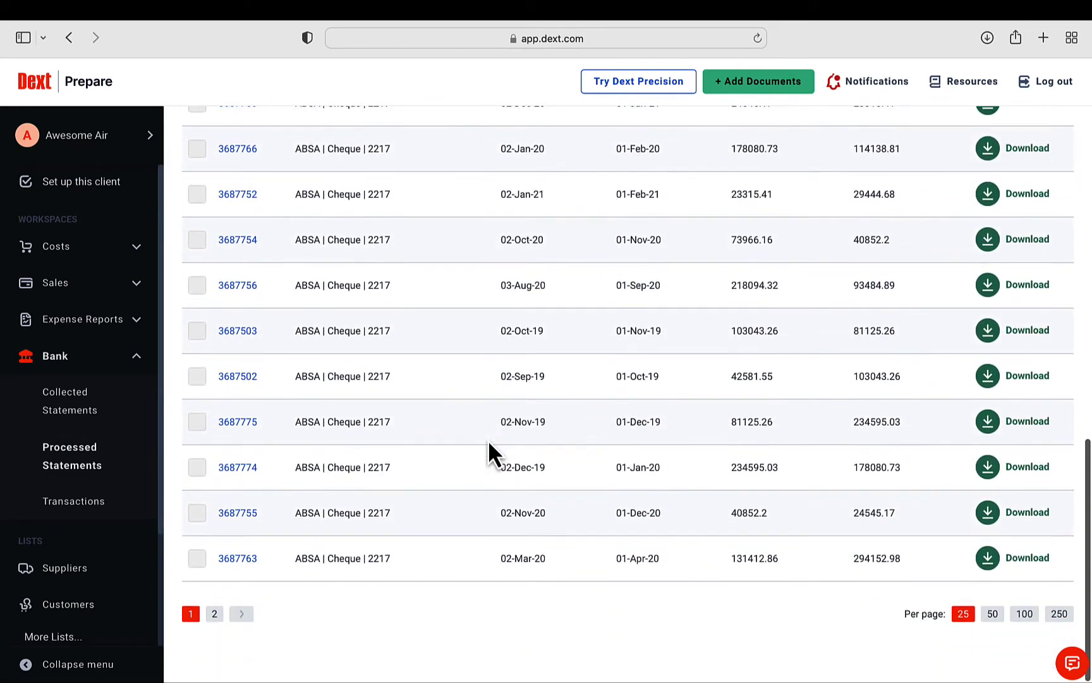
{"action": "left_click", "coordinate": [214, 613]}
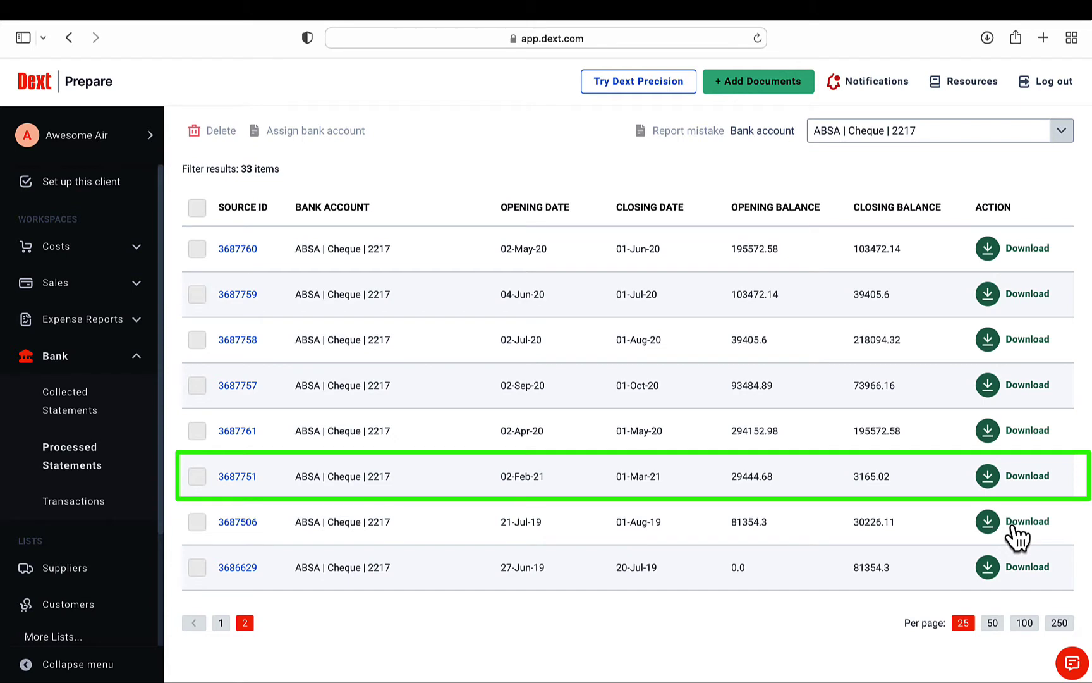
{"action": "left_click", "coordinate": [1028, 479]}
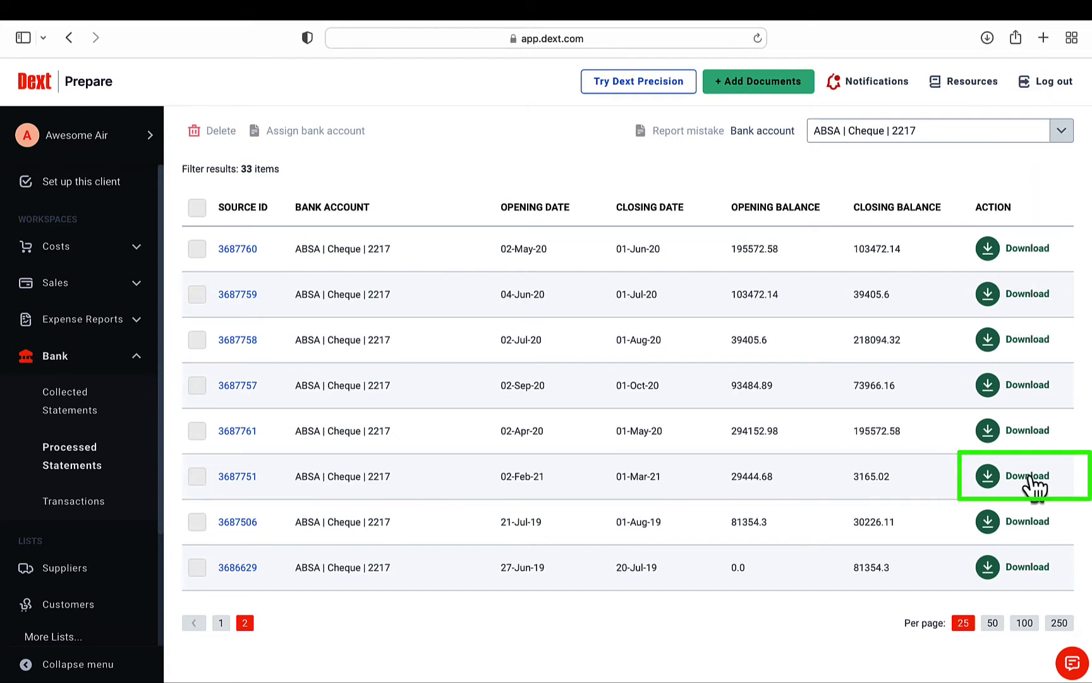
Step: Open the downloaded February 2021 statement workbook from Finder
{"action": "left_click", "coordinate": [1027, 476]}
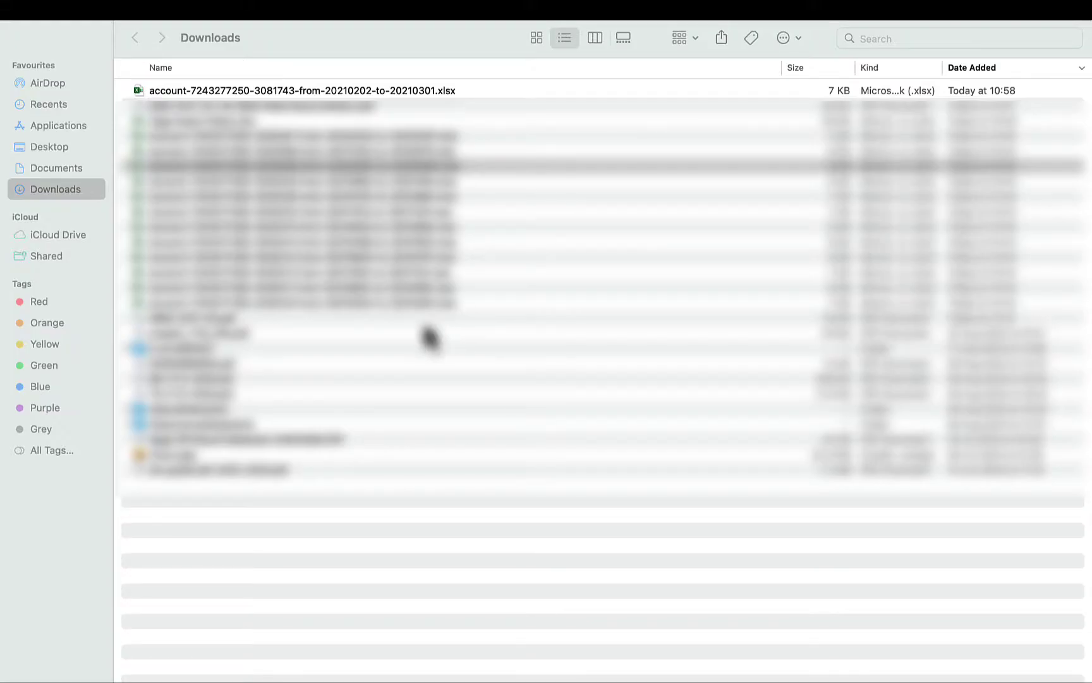
{"action": "double_click", "coordinate": [409, 91]}
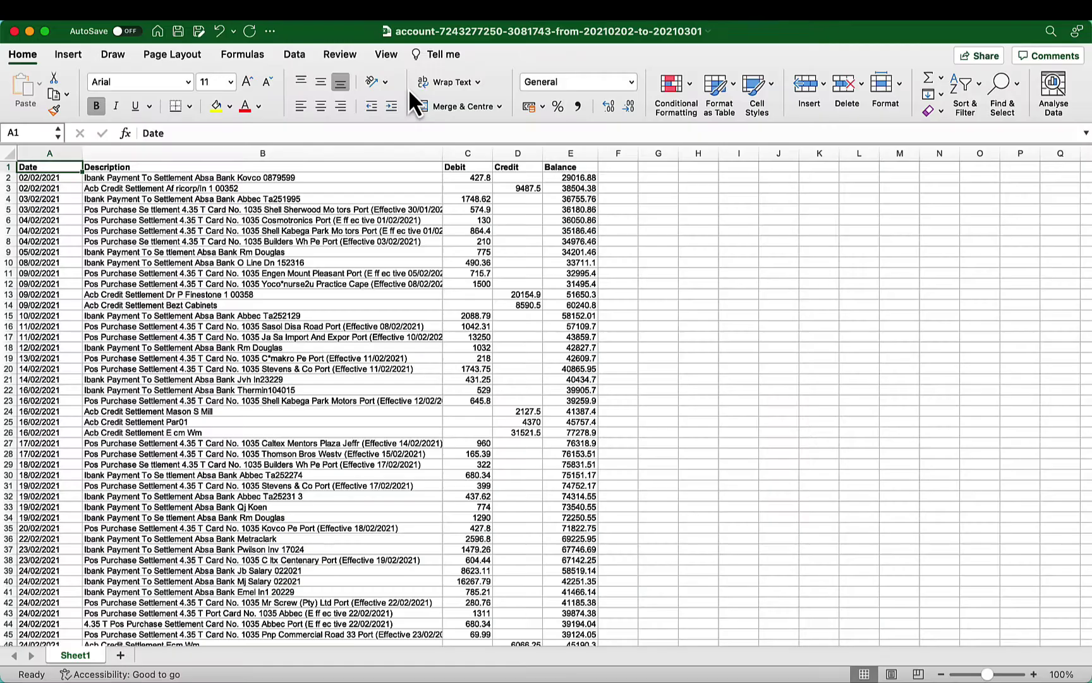
{"action": "scroll", "coordinate": [442, 260], "scroll_direction": "down", "scroll_amount": 1}
{"action": "scroll", "coordinate": [442, 261], "scroll_direction": "down", "scroll_amount": 10}
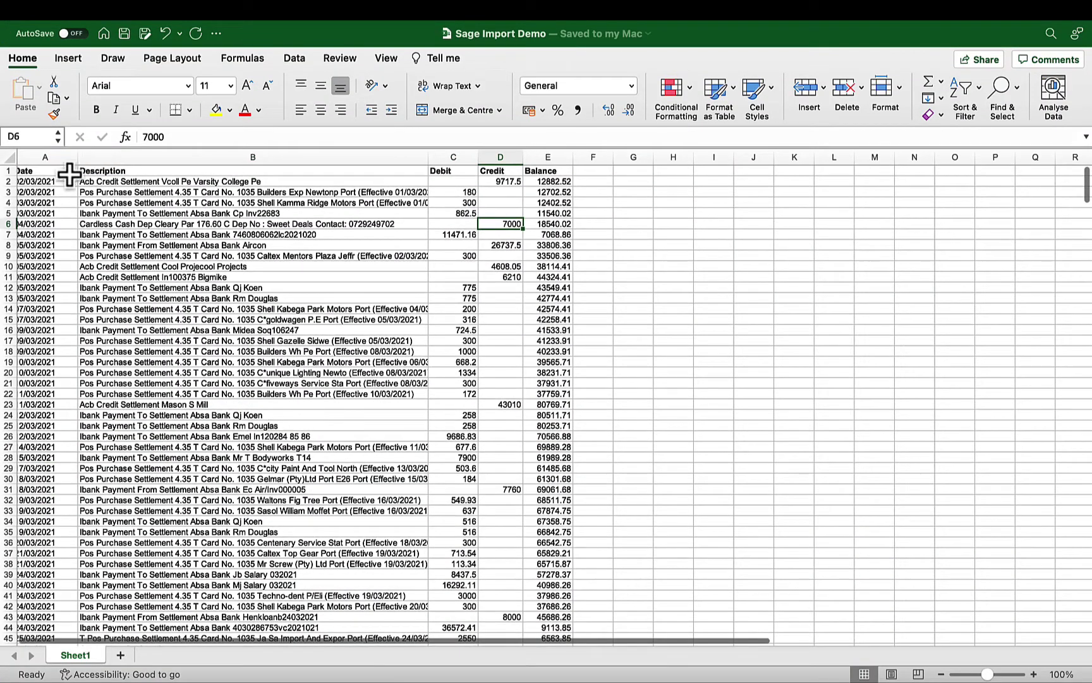
Step: Insert four blank rows at rows 2–5 of Sage Import Demo
{"action": "left_click_drag", "start_coordinate": [9, 181], "coordinate": [14, 209]}
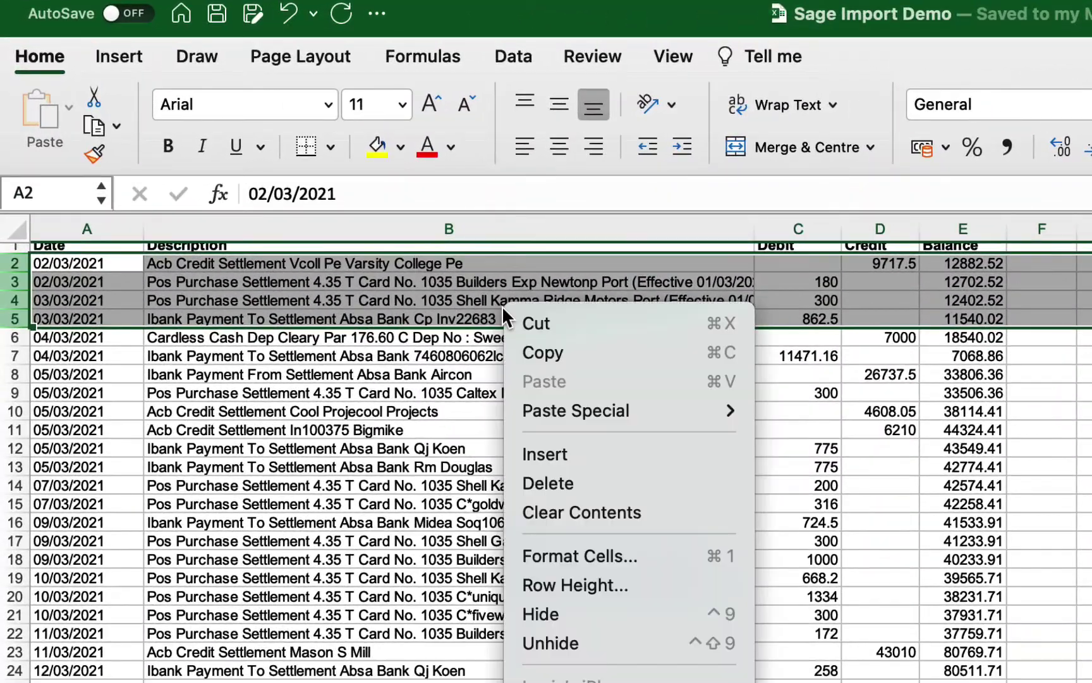
{"action": "right_click", "coordinate": [368, 234]}
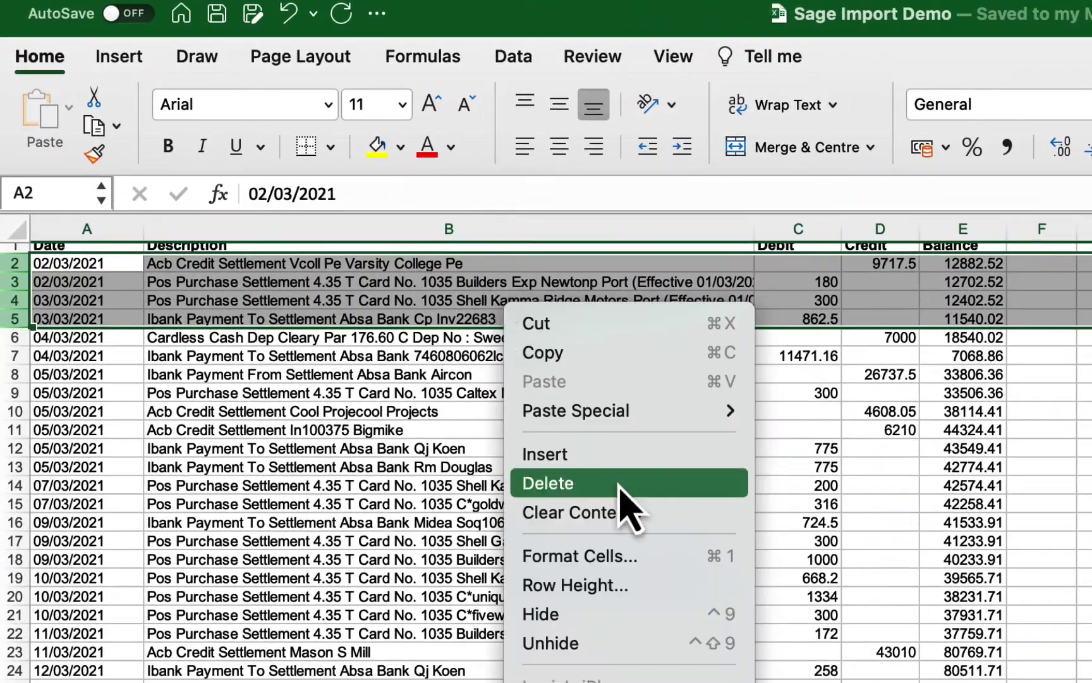
{"action": "left_click", "coordinate": [621, 456]}
{"action": "left_click", "coordinate": [617, 447]}
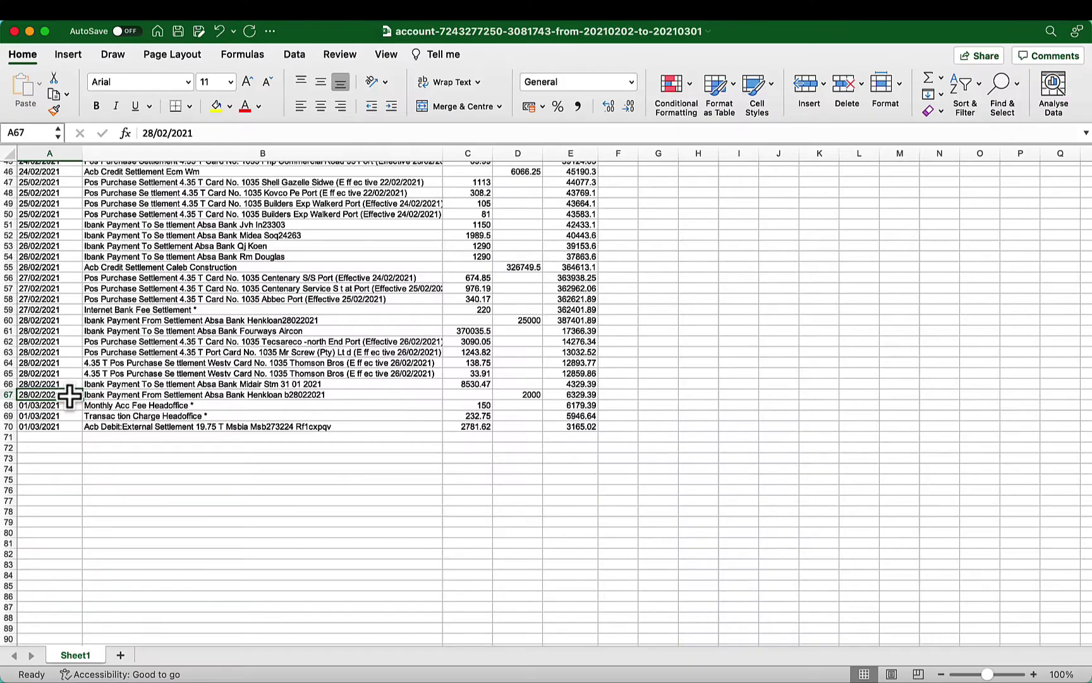
Step: Copy the statement's last four transactions (A67:E70) into A2:E5 of Sage Import Demo
{"action": "key", "text": "shift+Right"}
{"action": "key", "text": "shift+Right"}
{"action": "key", "text": "shift+Right"}
{"action": "key", "text": "shift+Right"}
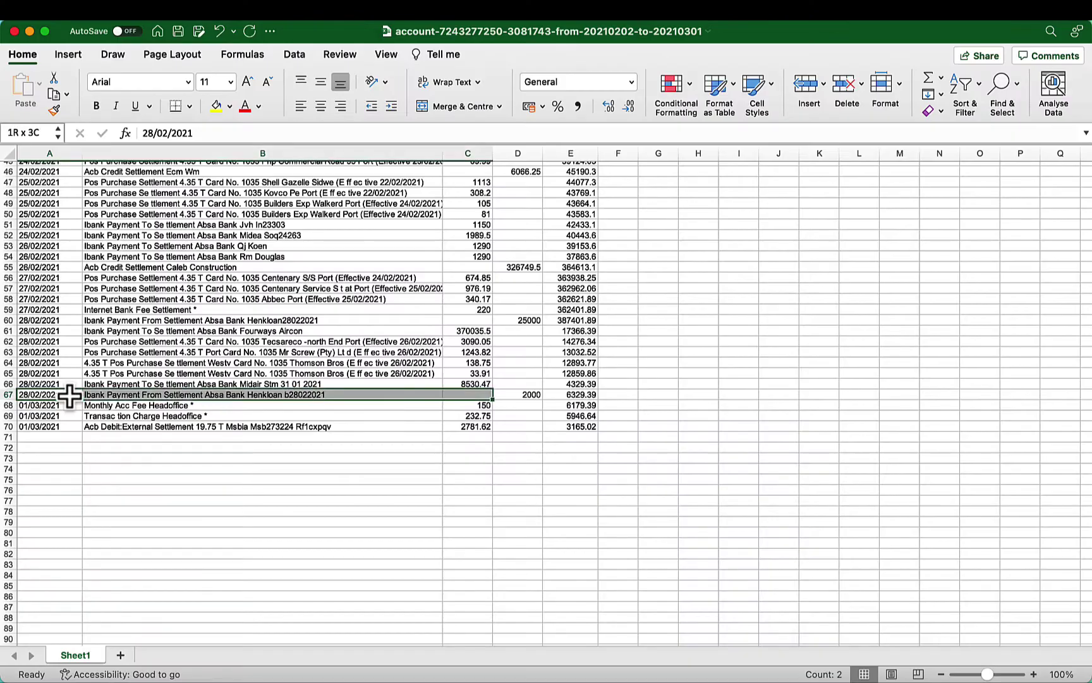
{"action": "key", "text": "shift+Down"}
{"action": "key", "text": "shift+Down"}
{"action": "key", "text": "shift+Down"}
{"action": "key", "text": "ctrl+c"}
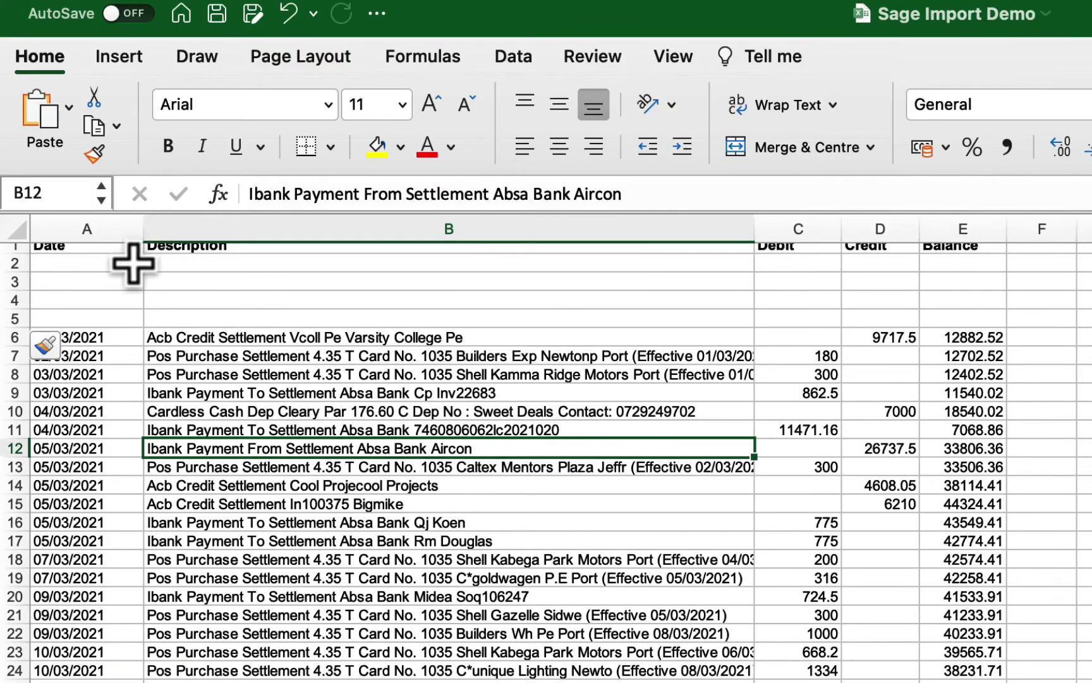
{"action": "left_click", "coordinate": [128, 263]}
{"action": "key", "text": "super+v"}
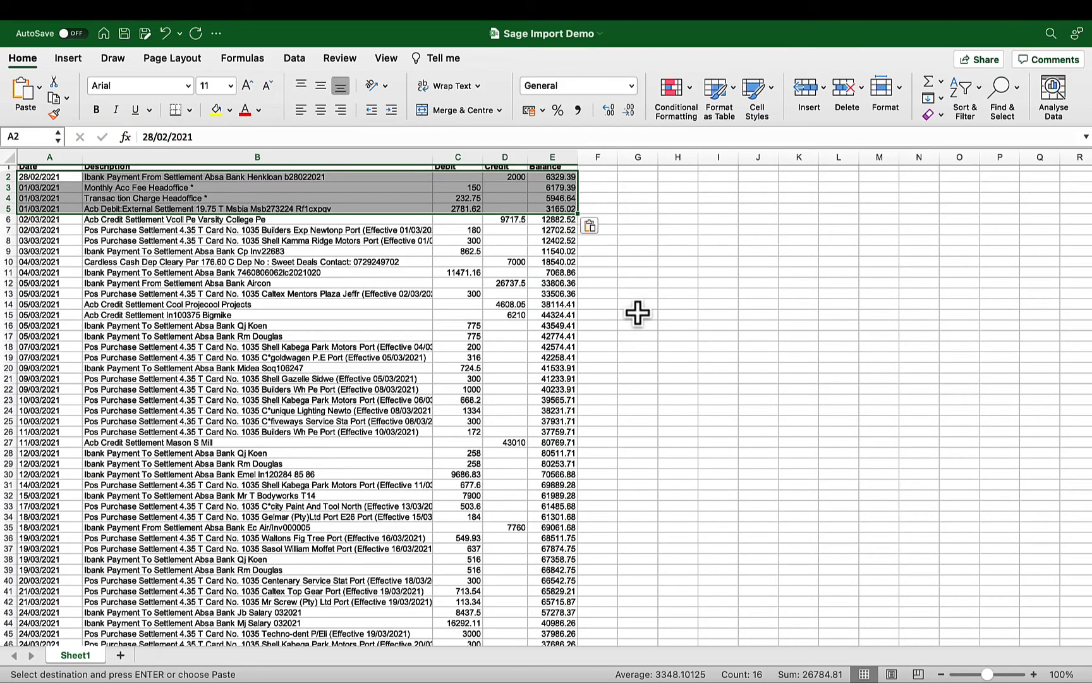
Step: Paste the balance-check formula into F3 and fill it down to row 77
{"action": "scroll", "coordinate": [637, 312], "scroll_direction": "down", "scroll_amount": 15}
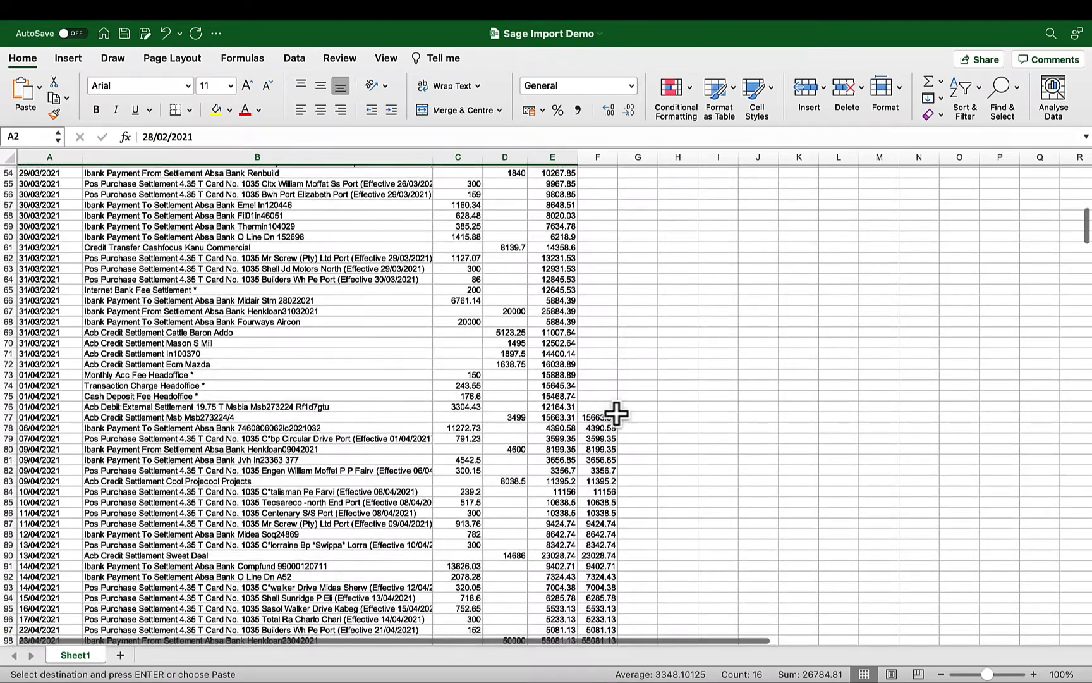
{"action": "left_click", "coordinate": [617, 416]}
{"action": "scroll", "coordinate": [639, 367], "scroll_direction": "up", "scroll_amount": 15}
{"action": "left_click", "coordinate": [606, 192]}
{"action": "key", "text": "super+v"}
{"action": "left_click_drag", "start_coordinate": [614, 197], "coordinate": [654, 335]}
{"action": "left_click", "coordinate": [547, 351]}
{"action": "scroll", "coordinate": [759, 284], "scroll_direction": "up", "scroll_amount": 18}
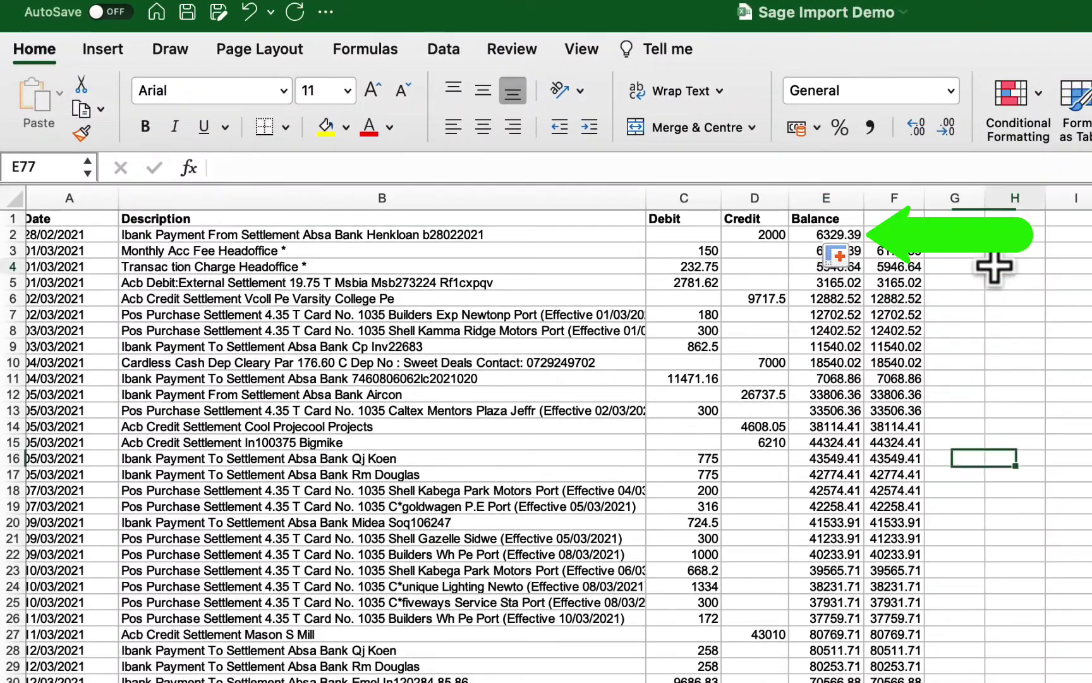
{"action": "left_click", "coordinate": [995, 265]}
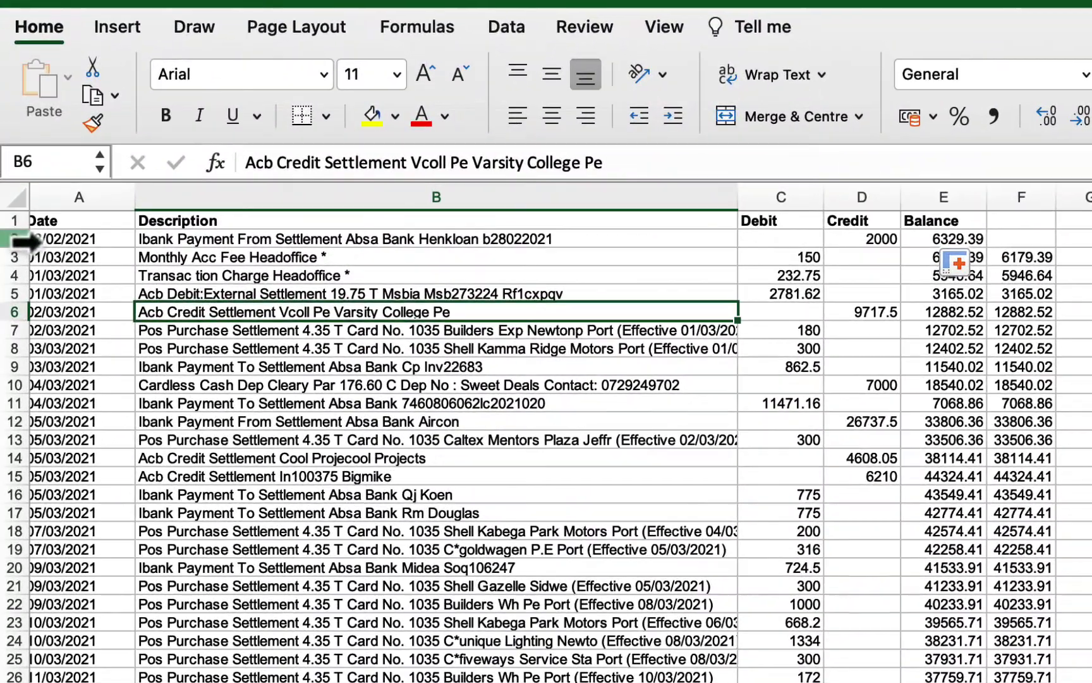
Step: Delete row 2, the 28/02/2021 transaction
{"action": "left_click", "coordinate": [14, 193]}
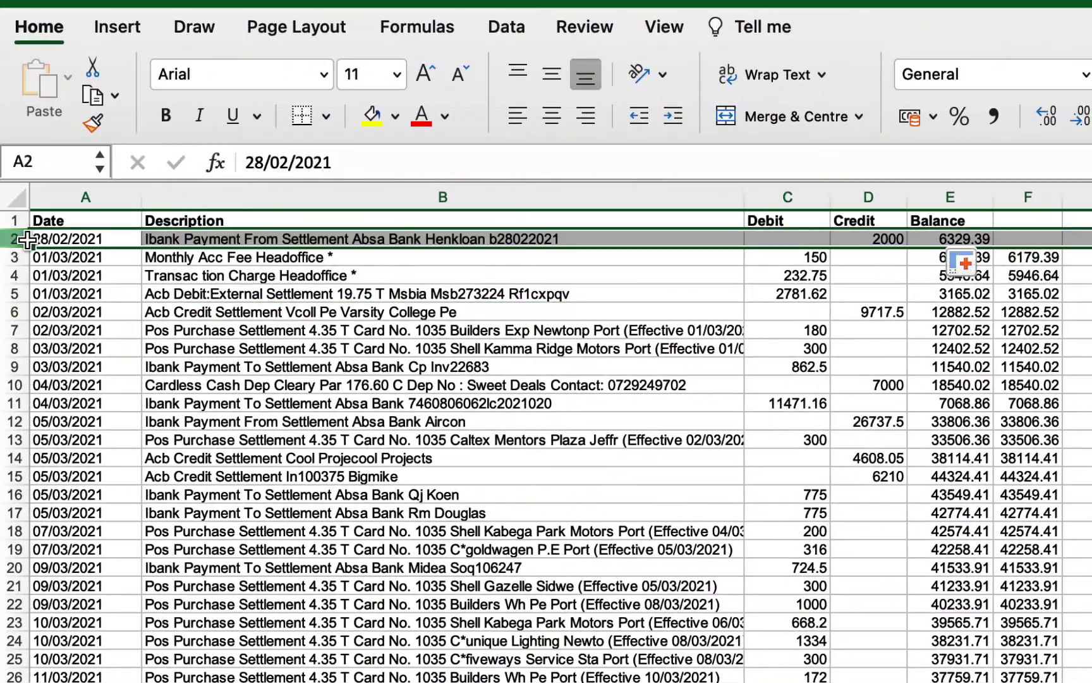
{"action": "right_click", "coordinate": [27, 239]}
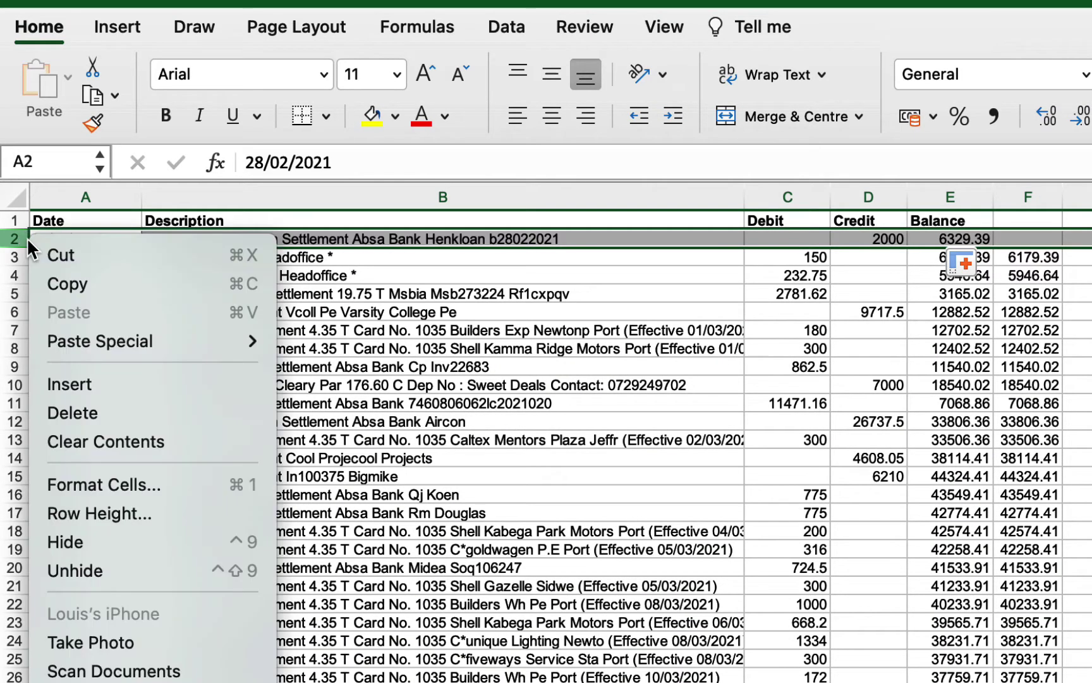
{"action": "left_click", "coordinate": [72, 414]}
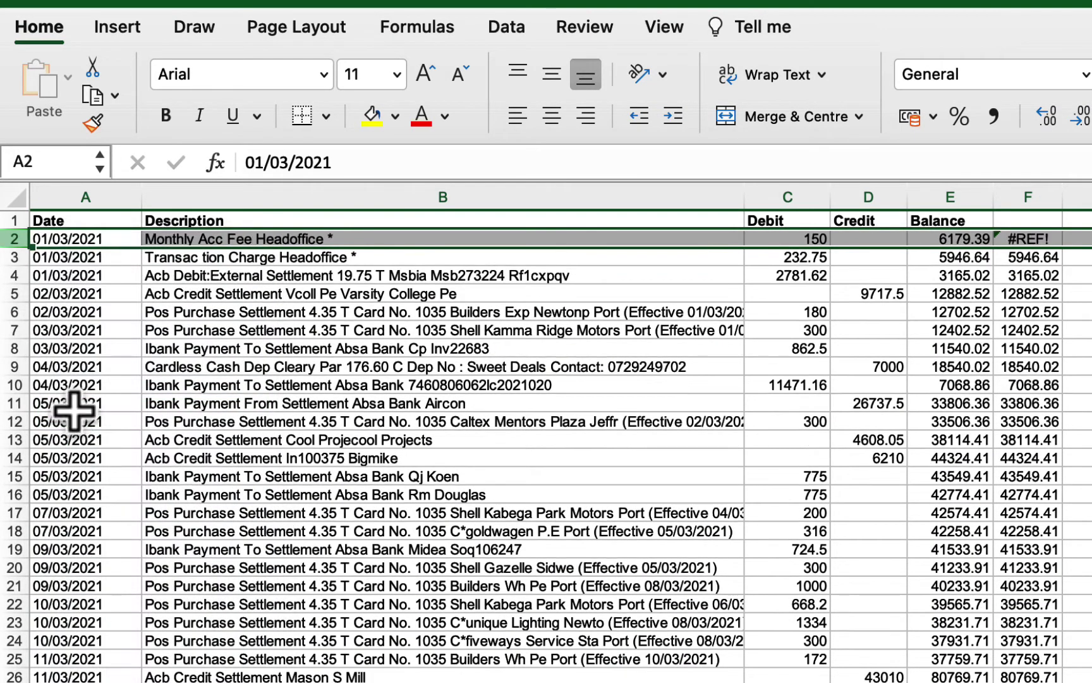
{"action": "left_click", "coordinate": [1051, 311]}
Step: Delete column F to remove all balance-check values
{"action": "left_click", "coordinate": [1047, 242]}
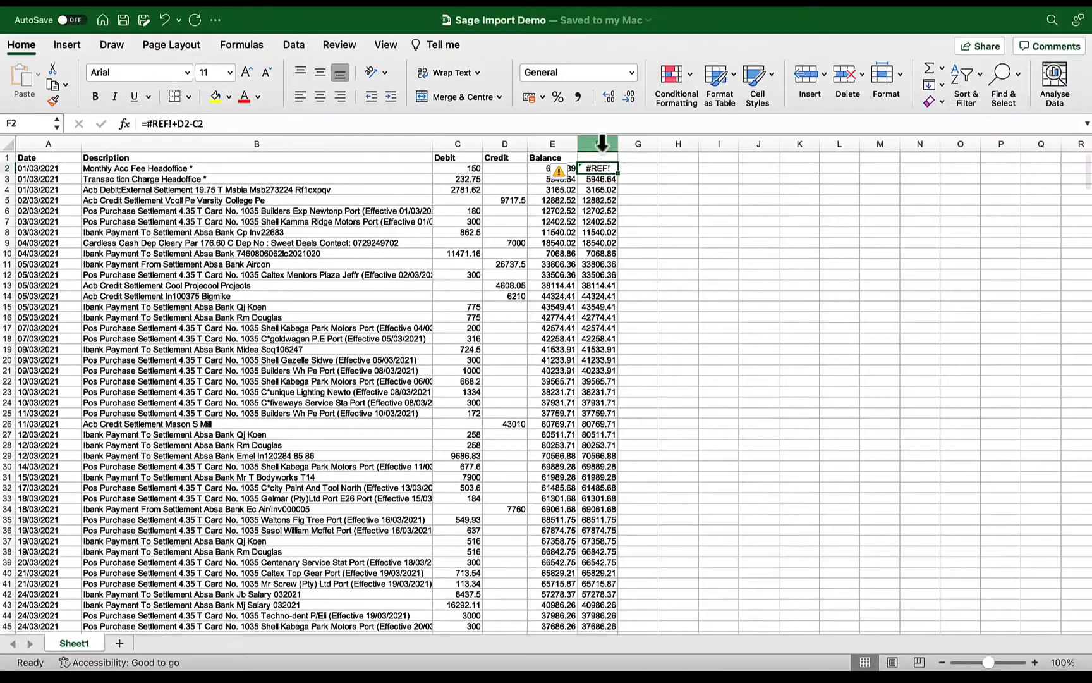
{"action": "left_click", "coordinate": [1028, 196]}
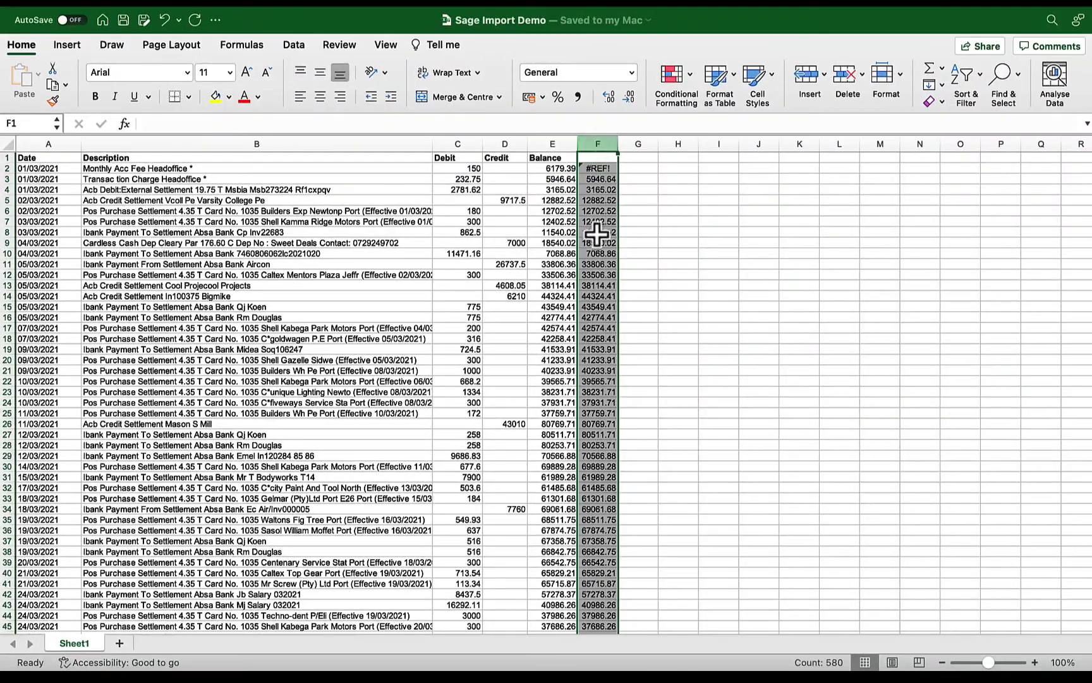
{"action": "right_click", "coordinate": [595, 279]}
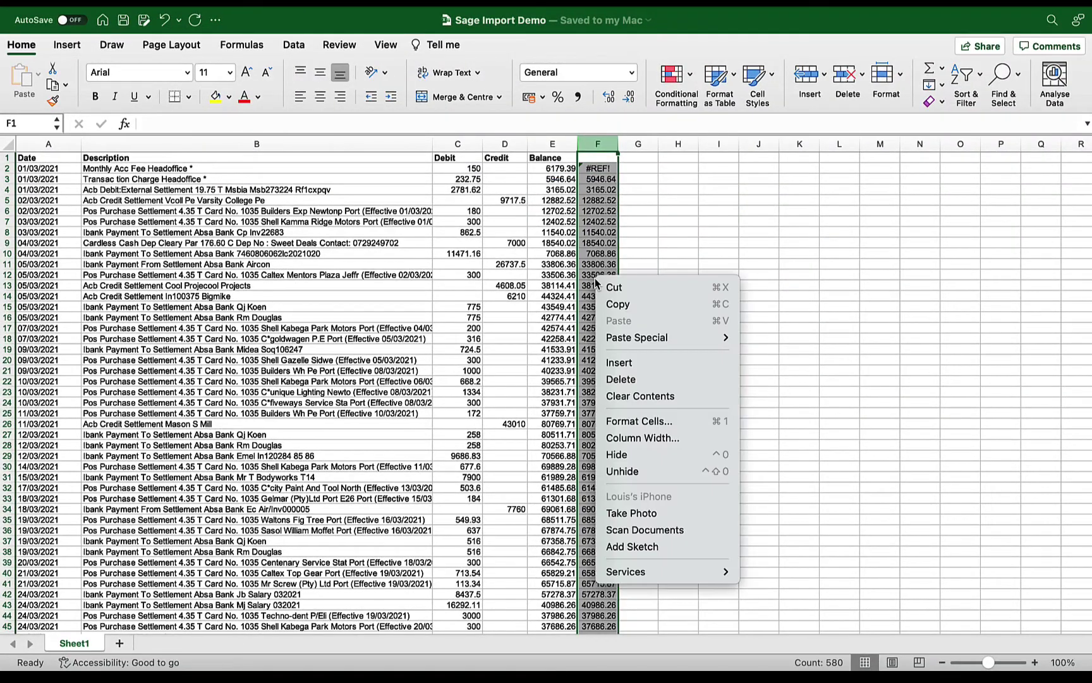
{"action": "left_click", "coordinate": [644, 382]}
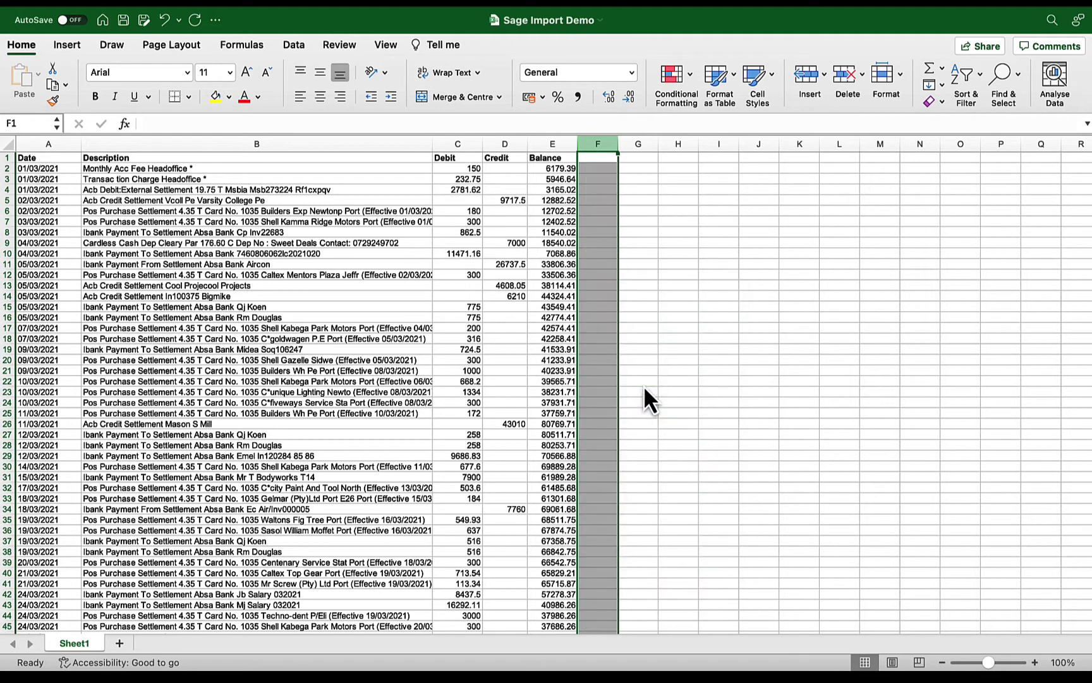
{"action": "left_click", "coordinate": [454, 382]}
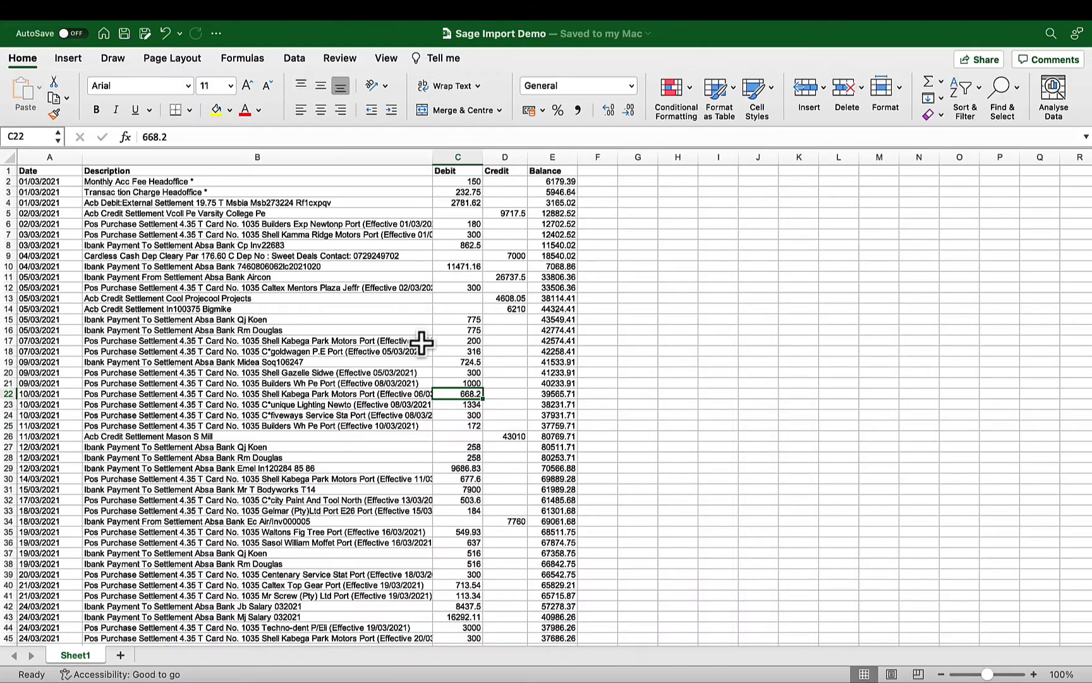
Step: Sort the whole transaction table by Debit, smallest to largest
{"action": "left_click", "coordinate": [422, 342]}
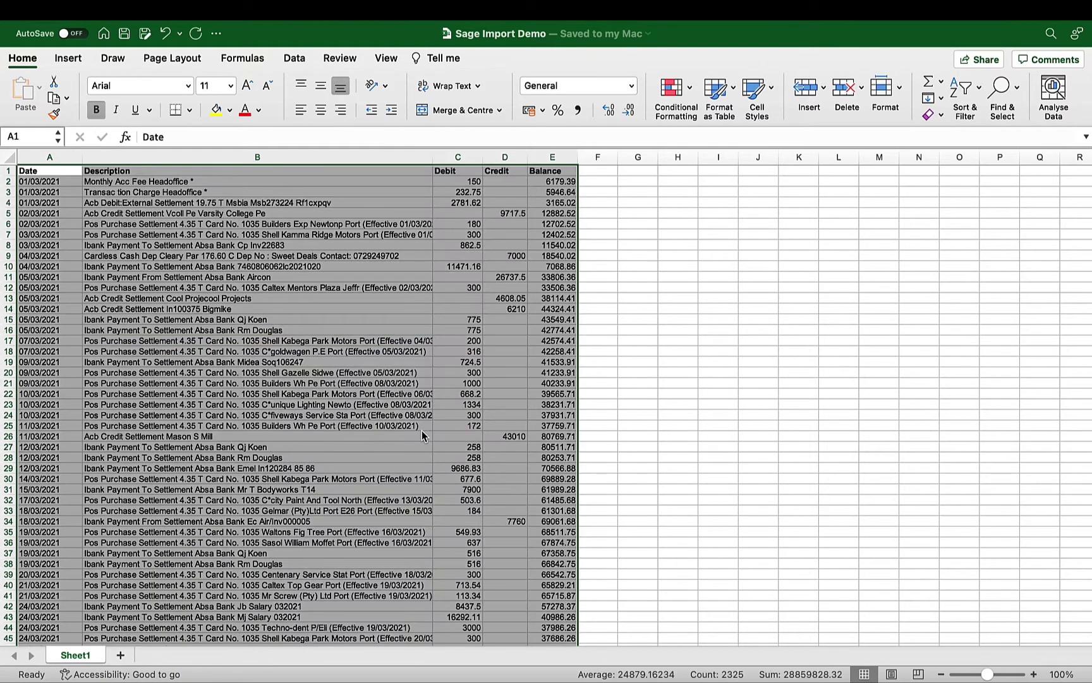
{"action": "key", "text": "super+a"}
{"action": "left_click", "coordinate": [294, 58]}
{"action": "left_click", "coordinate": [612, 95]}
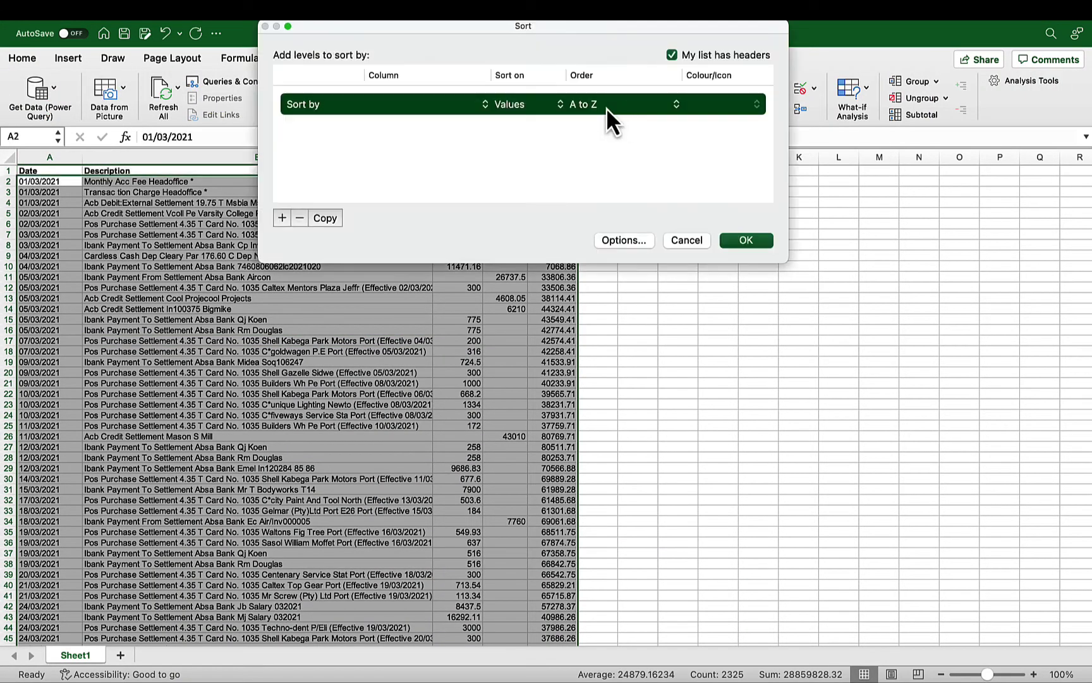
{"action": "left_click", "coordinate": [468, 104]}
{"action": "left_click", "coordinate": [466, 136]}
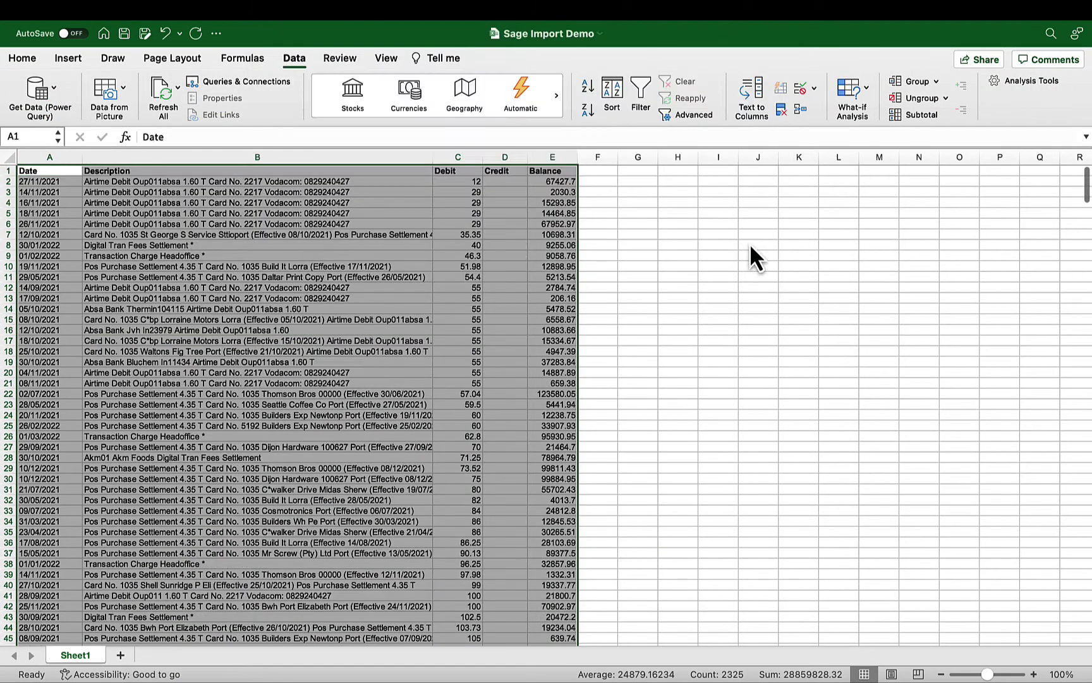
{"action": "left_click", "coordinate": [753, 256]}
Step: Delete the Balance column
{"action": "left_click", "coordinate": [552, 157]}
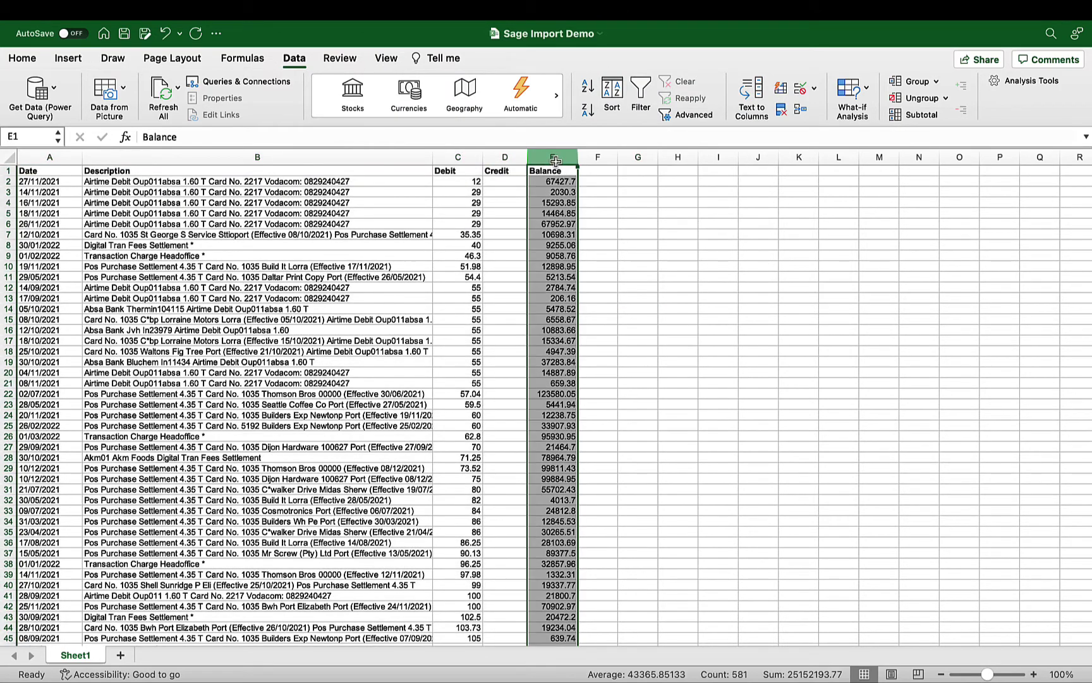
{"action": "right_click", "coordinate": [548, 270]}
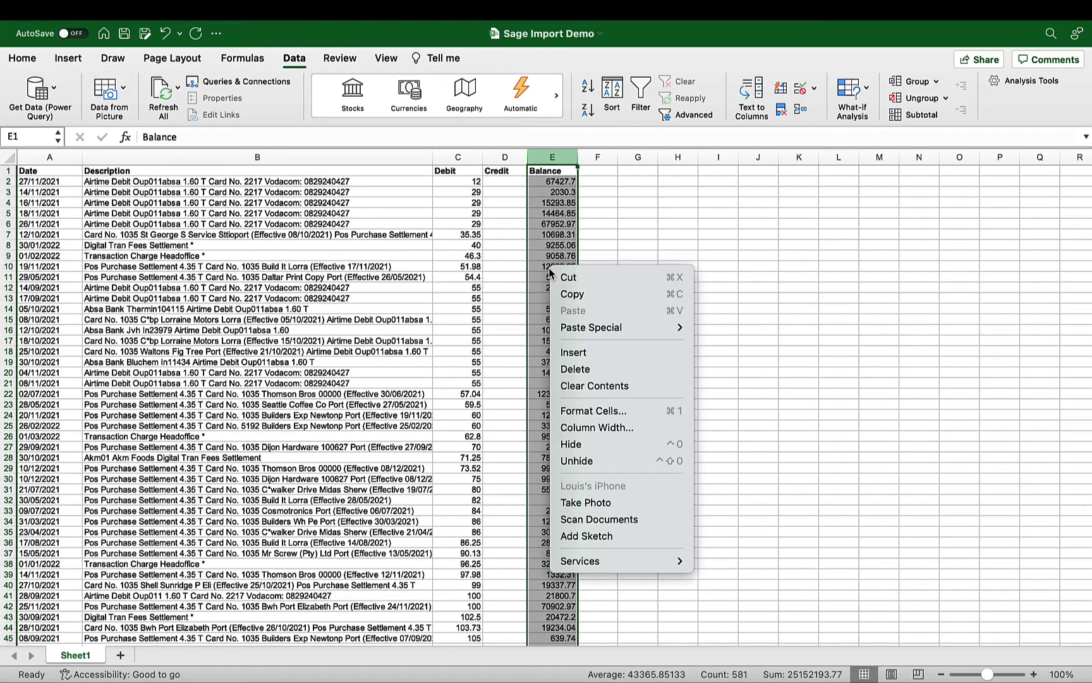
{"action": "left_click", "coordinate": [612, 372]}
{"action": "left_click", "coordinate": [664, 308]}
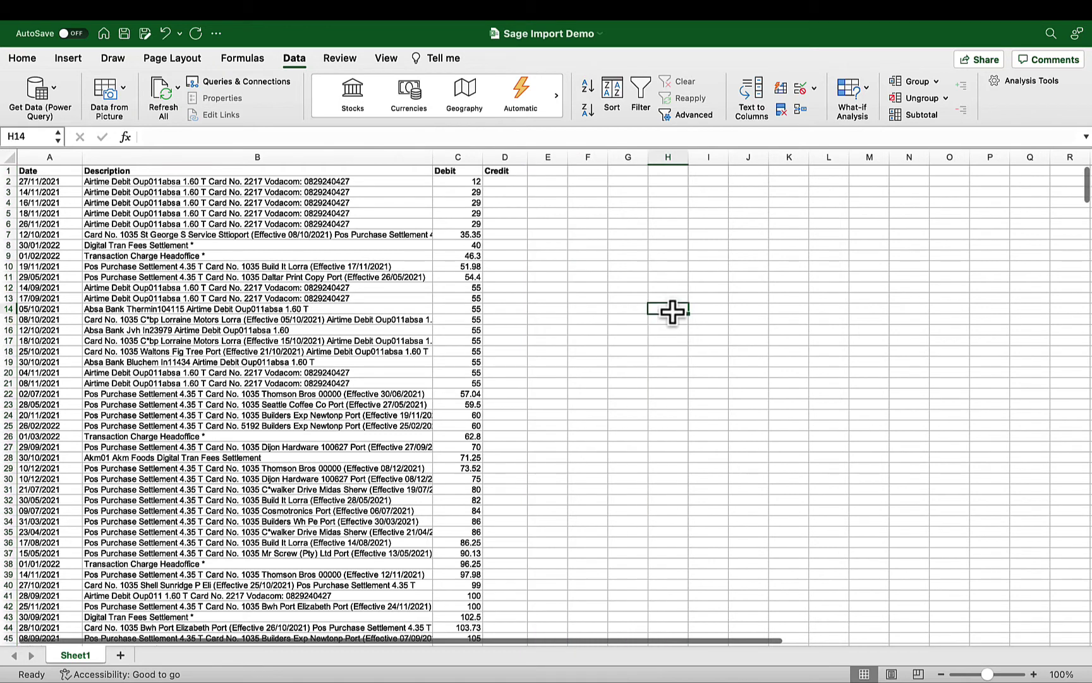
Step: Enter =-C2 in D2 and fill it down the Credit column to the last row
{"action": "left_click", "coordinate": [510, 186]}
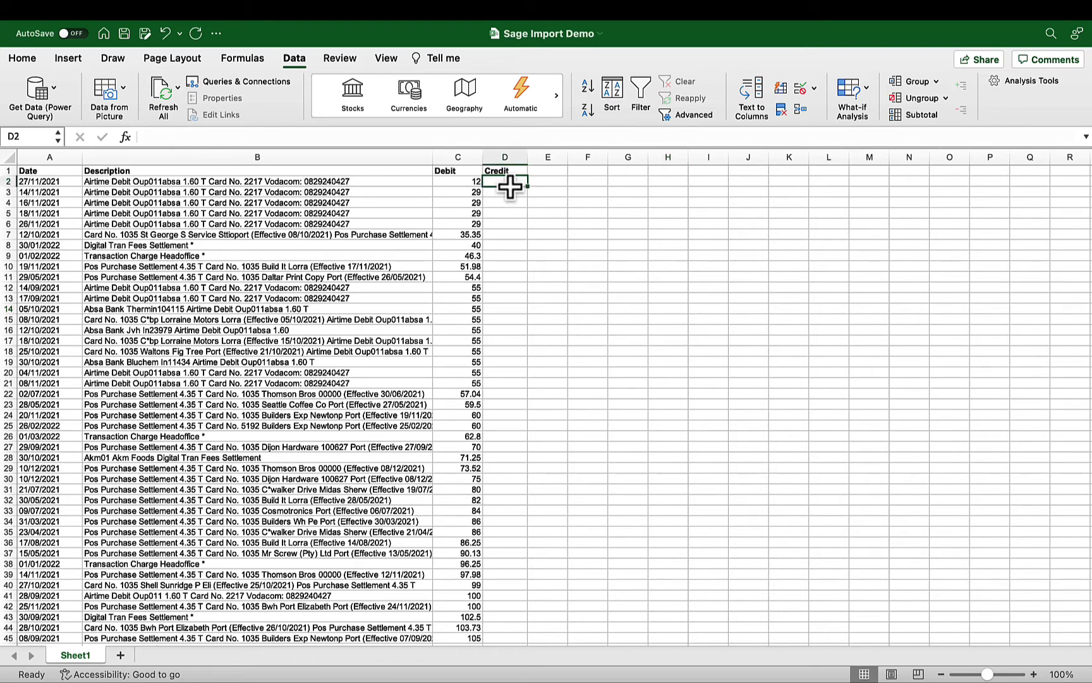
{"action": "type", "text": "=-"}
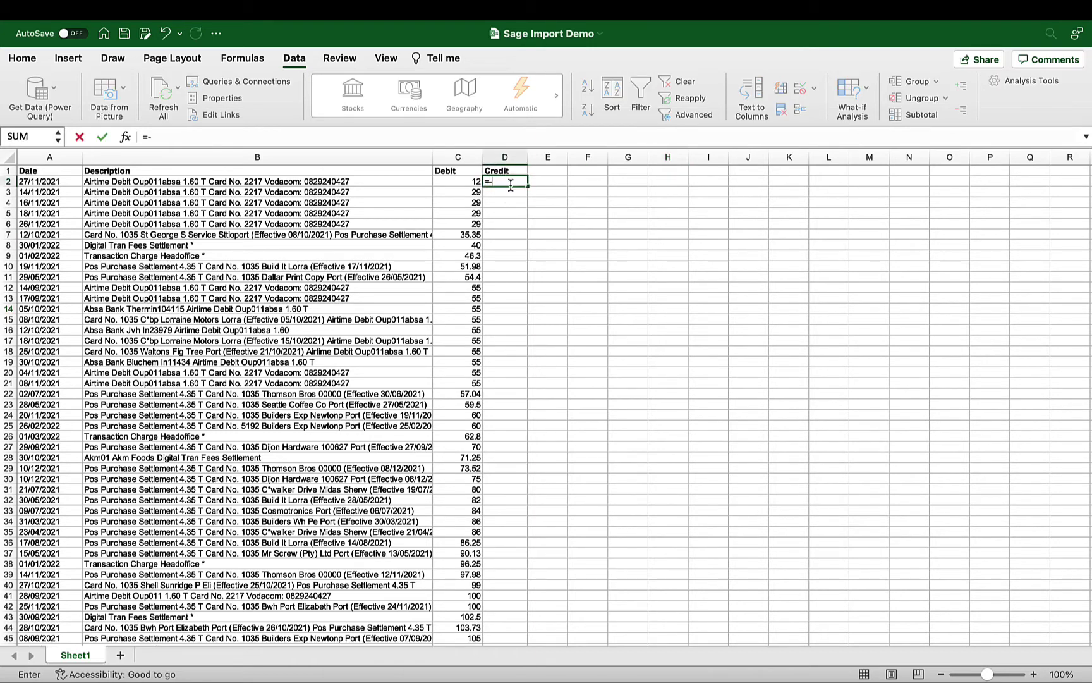
{"action": "type", "text": "C2"}
{"action": "key", "text": "Return"}
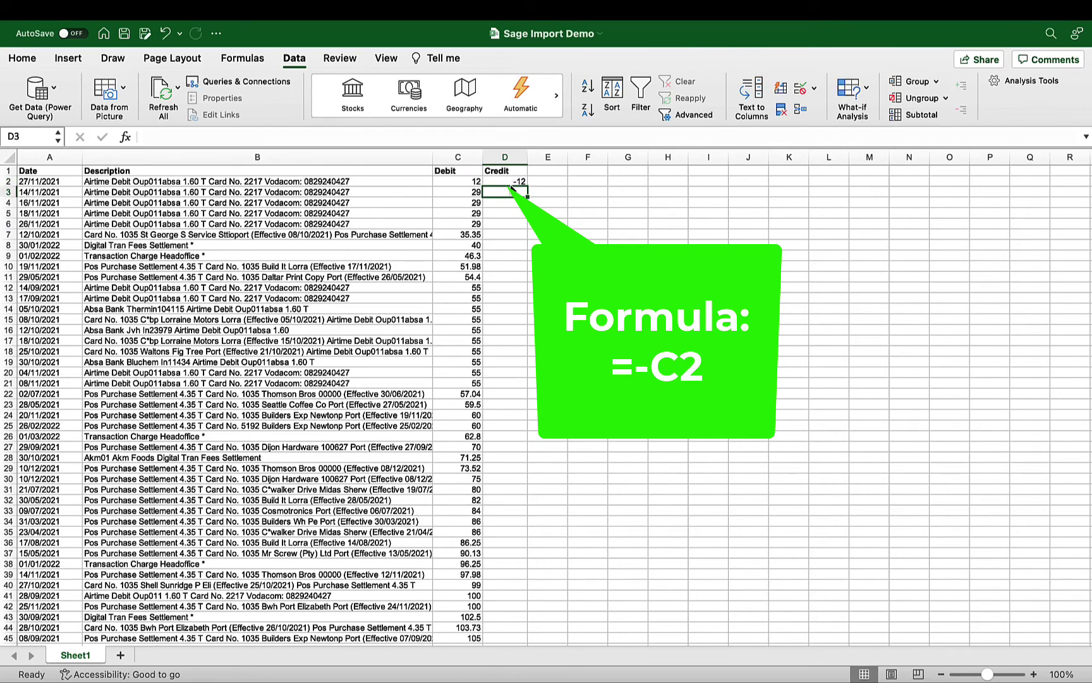
{"action": "left_click", "coordinate": [510, 185]}
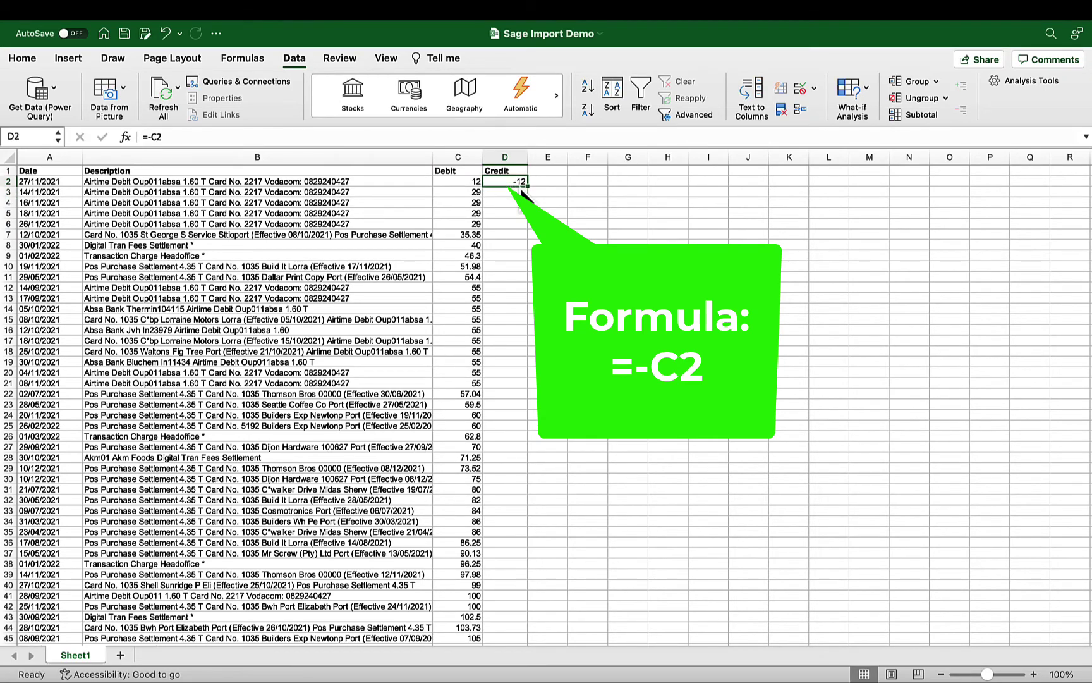
{"action": "left_click_drag", "start_coordinate": [526, 189], "coordinate": [506, 512]}
{"action": "left_click", "coordinate": [595, 480]}
{"action": "scroll", "coordinate": [592, 329], "scroll_direction": "up", "scroll_amount": 20}
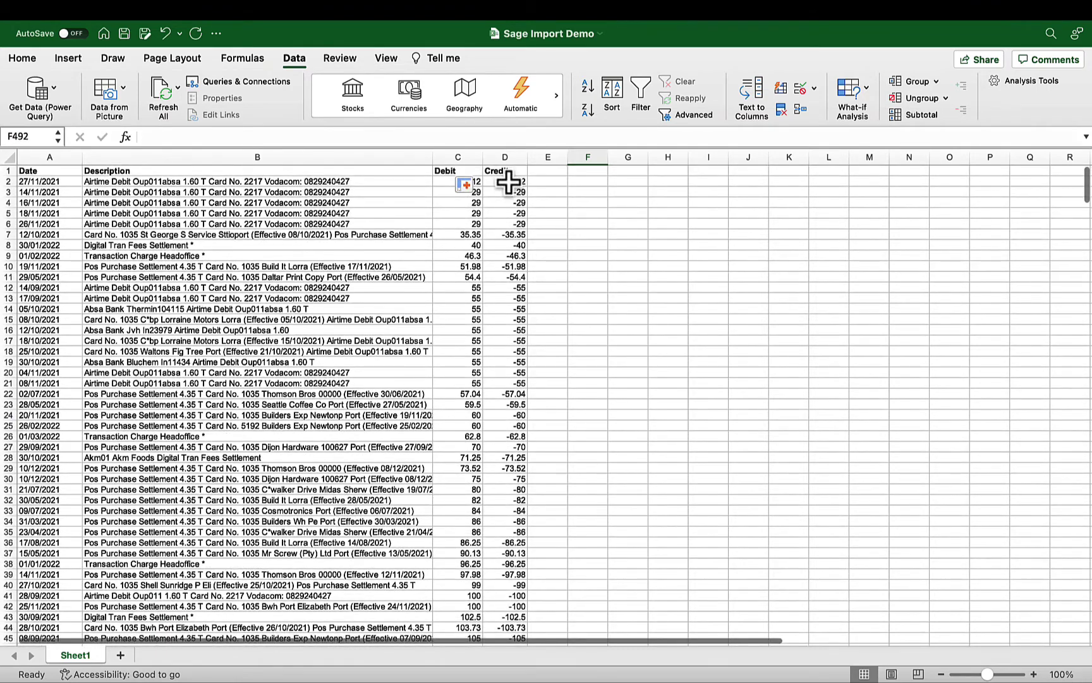
Step: Paste the Credit column back over itself as plain values
{"action": "left_click", "coordinate": [509, 183]}
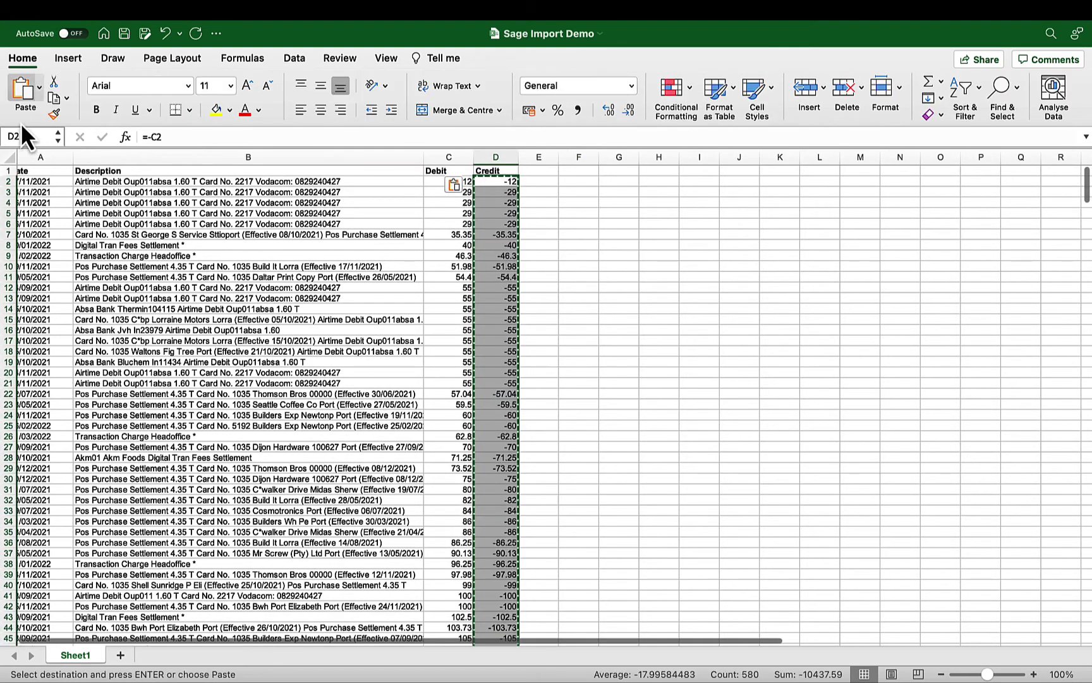
{"action": "left_click", "coordinate": [39, 89]}
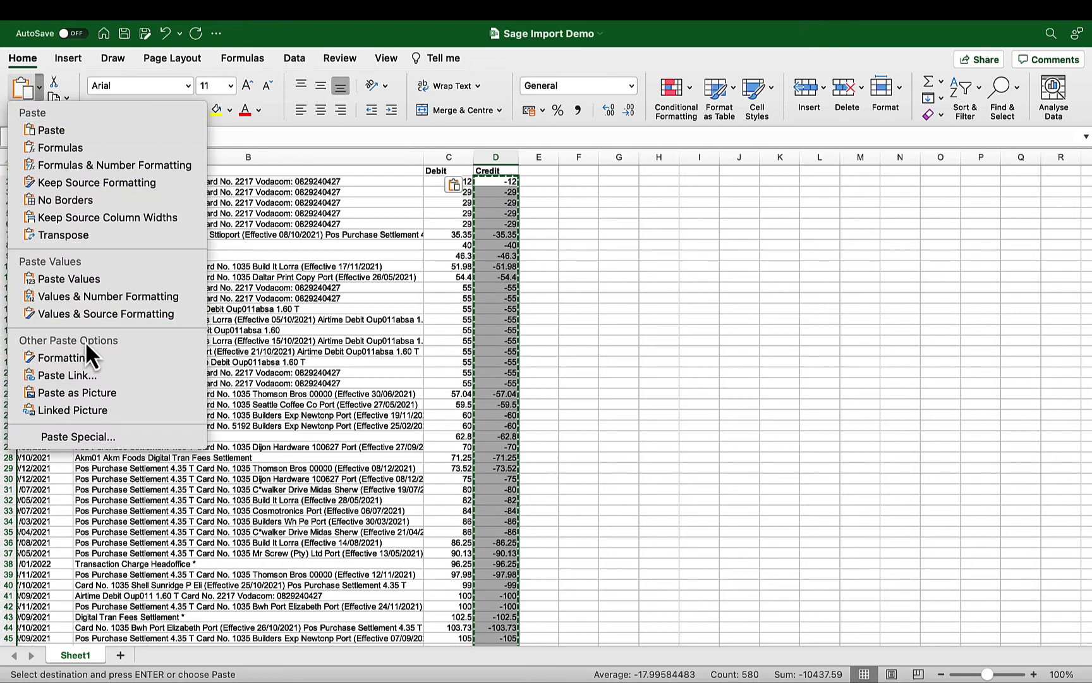
{"action": "left_click", "coordinate": [68, 279]}
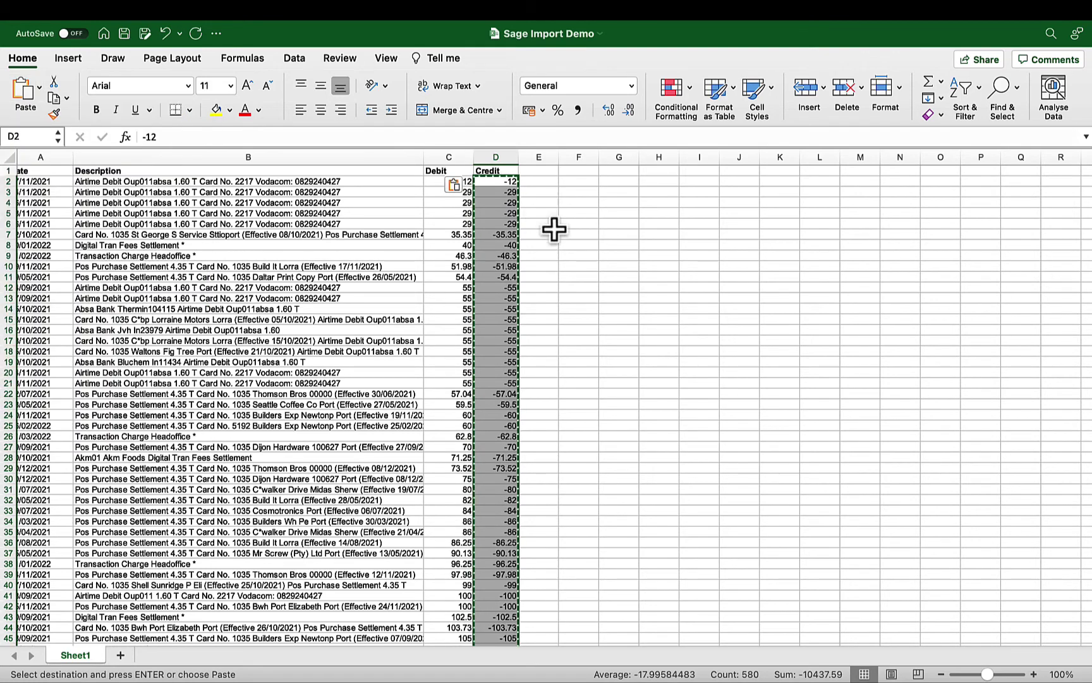
{"action": "scroll", "coordinate": [557, 227], "scroll_direction": "down", "scroll_amount": 1}
{"action": "left_click", "coordinate": [501, 191]}
Step: Delete the Debit column so Credit sits beside Description
{"action": "left_click", "coordinate": [454, 161]}
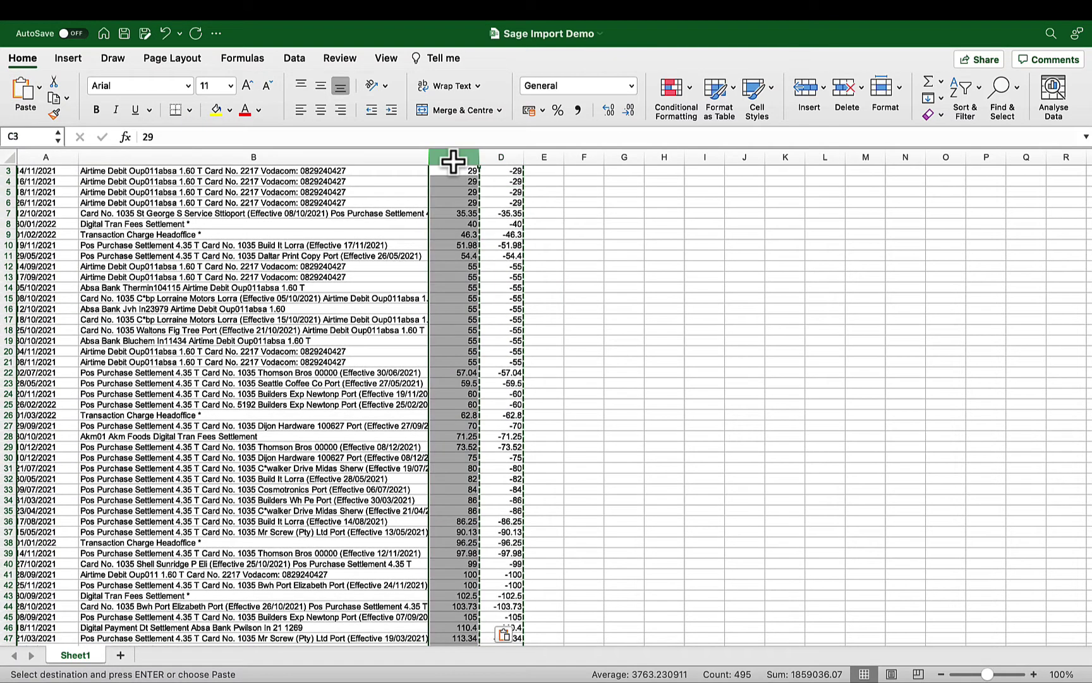
{"action": "right_click", "coordinate": [461, 283]}
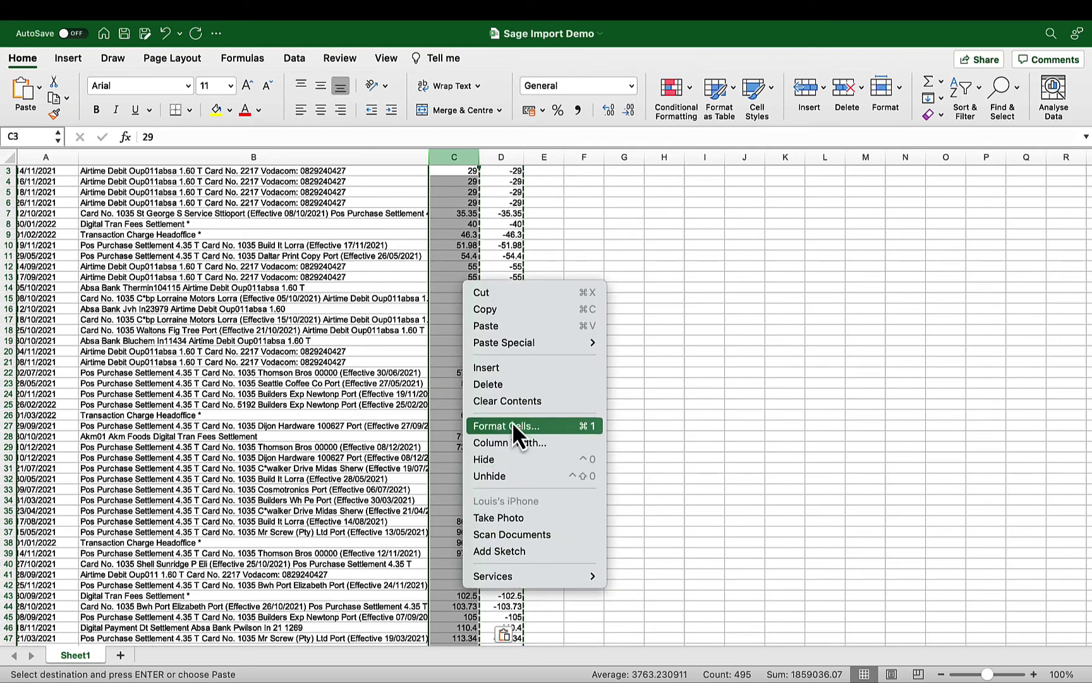
{"action": "left_click", "coordinate": [512, 385]}
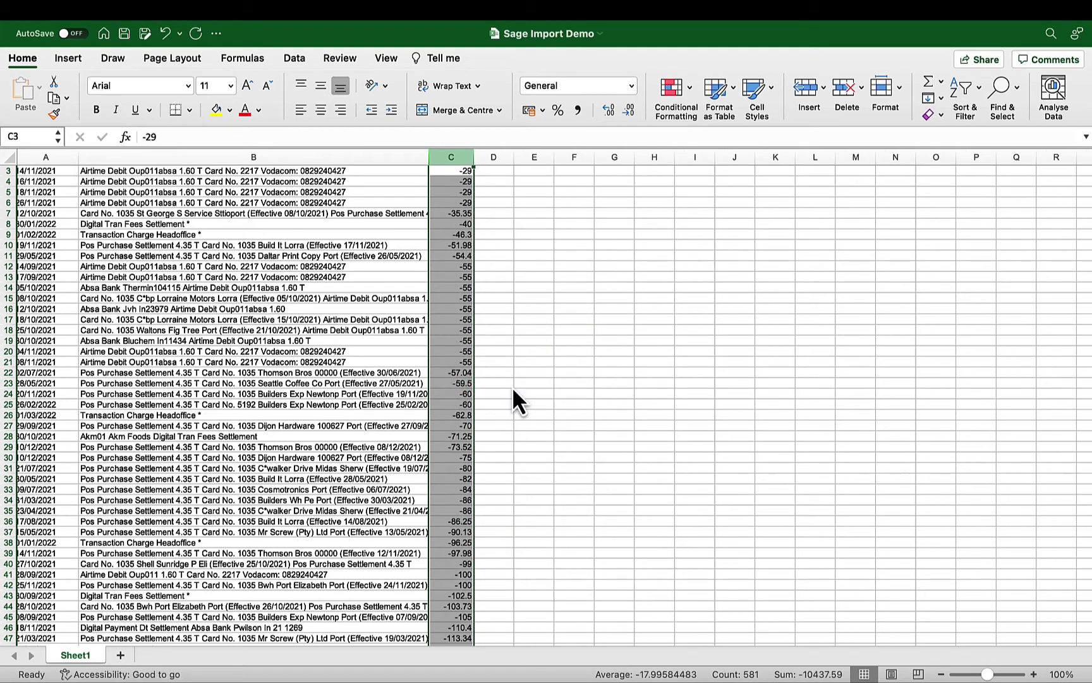
{"action": "left_click", "coordinate": [520, 346]}
{"action": "scroll", "coordinate": [519, 347], "scroll_direction": "up", "scroll_amount": 2}
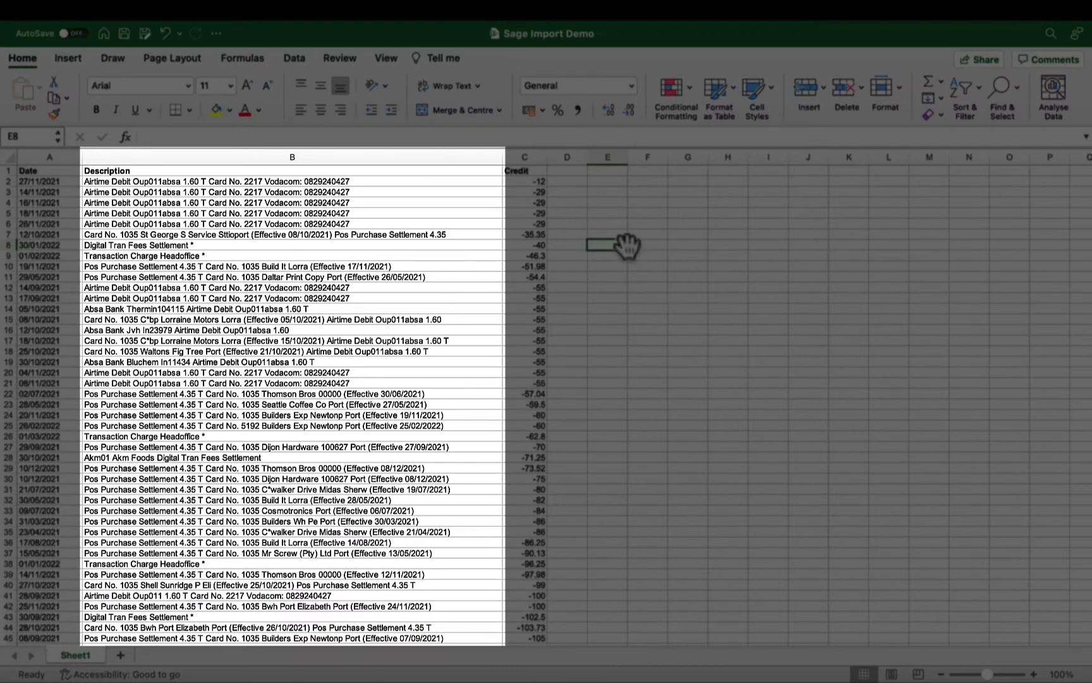
Step: Add a Length column with =LEN(B2) filled down all rows and heading 'Length' in D1
{"action": "left_click", "coordinate": [573, 185]}
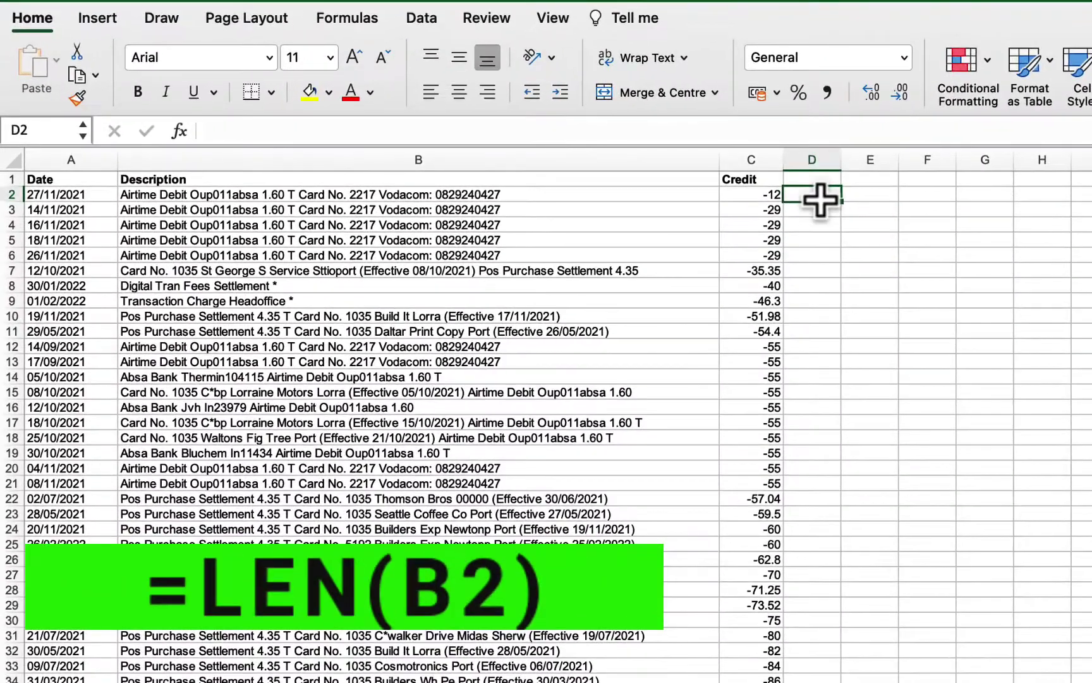
{"action": "type", "text": "=len("}
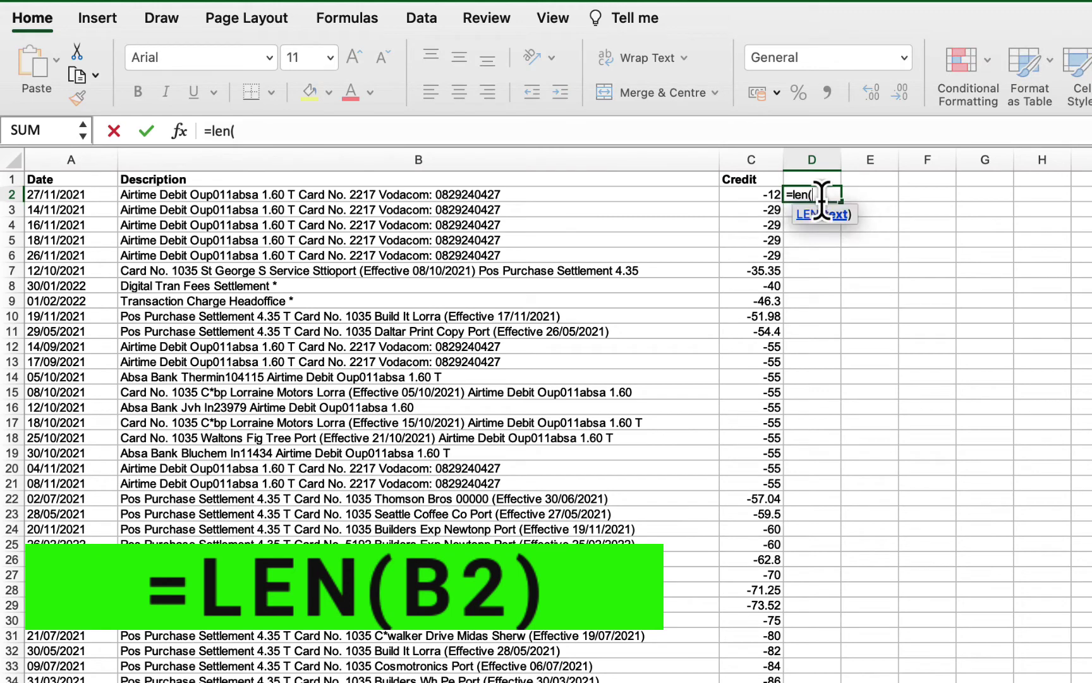
{"action": "left_click", "coordinate": [681, 200]}
{"action": "type", "text": ")"}
{"action": "key", "text": "Return"}
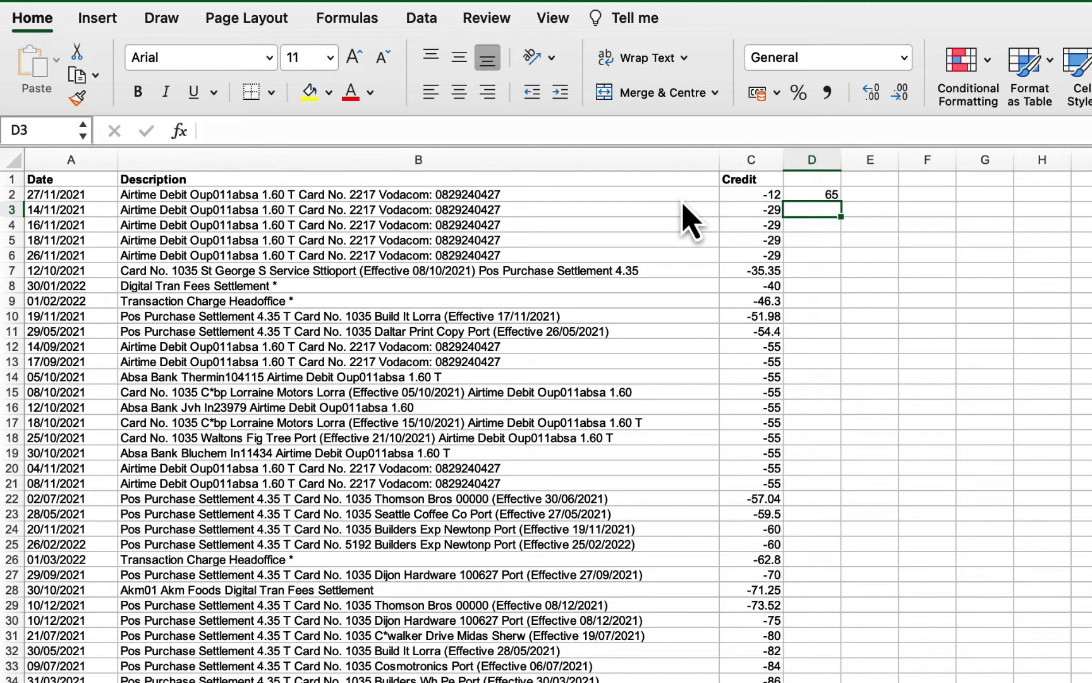
{"action": "left_click", "coordinate": [822, 196]}
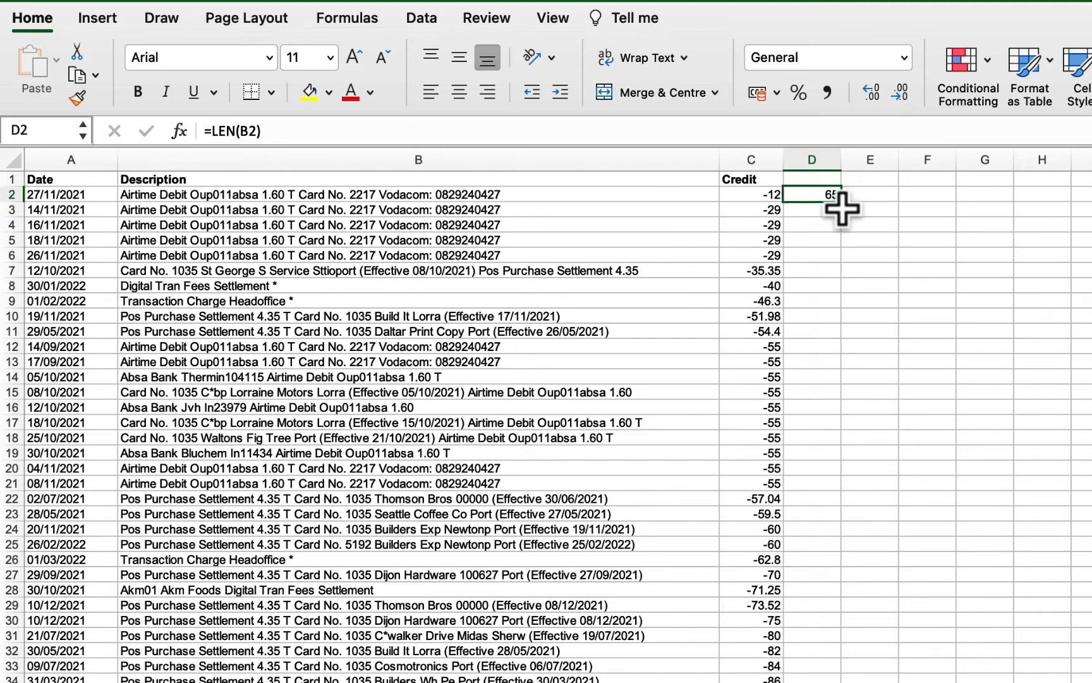
{"action": "double_click", "coordinate": [841, 201]}
{"action": "scroll", "coordinate": [809, 679], "scroll_direction": "down", "scroll_amount": 10}
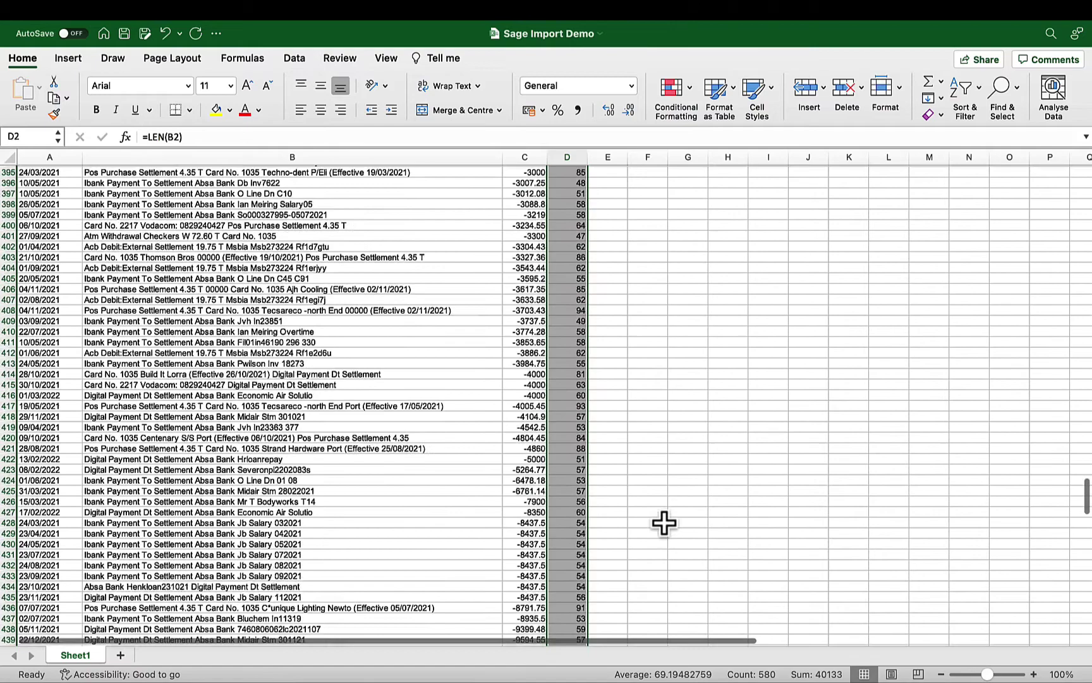
{"action": "scroll", "coordinate": [664, 522], "scroll_direction": "up", "scroll_amount": 20}
{"action": "left_click", "coordinate": [417, 393]}
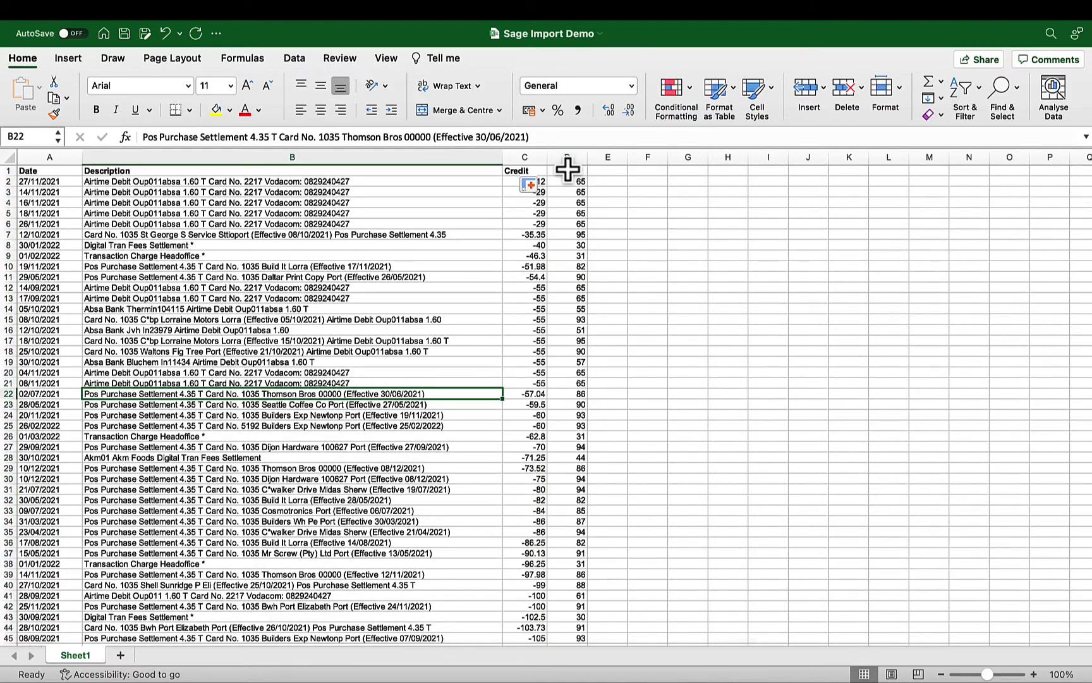
{"action": "left_click", "coordinate": [567, 170]}
{"action": "type", "text": "Length"}
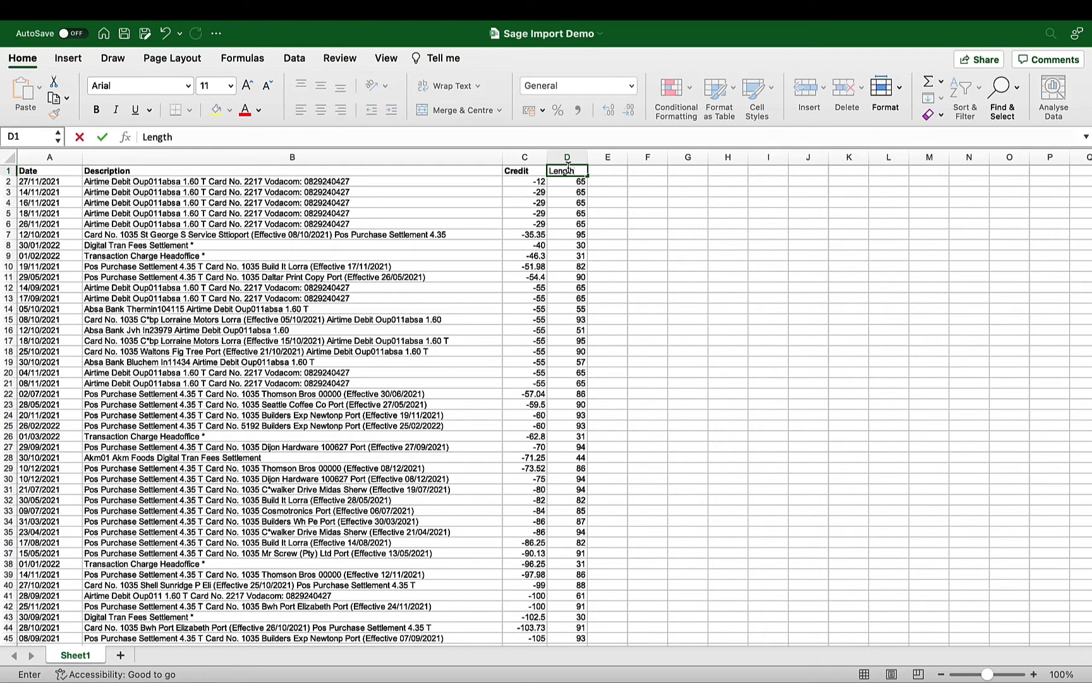
Step: Sort the table by Length, largest to smallest
{"action": "key", "text": "super+a"}
{"action": "left_click", "coordinate": [294, 58]}
{"action": "left_click", "coordinate": [607, 108]}
{"action": "left_click", "coordinate": [484, 105]}
{"action": "left_click", "coordinate": [381, 156]}
{"action": "left_click", "coordinate": [672, 105]}
{"action": "left_click", "coordinate": [660, 124]}
{"action": "key", "text": "Return"}
Step: In cell E2, enter =LEFT(B2,(D2-(D2-100))) to trim the first description to 100 characters
{"action": "left_click", "coordinate": [623, 183]}
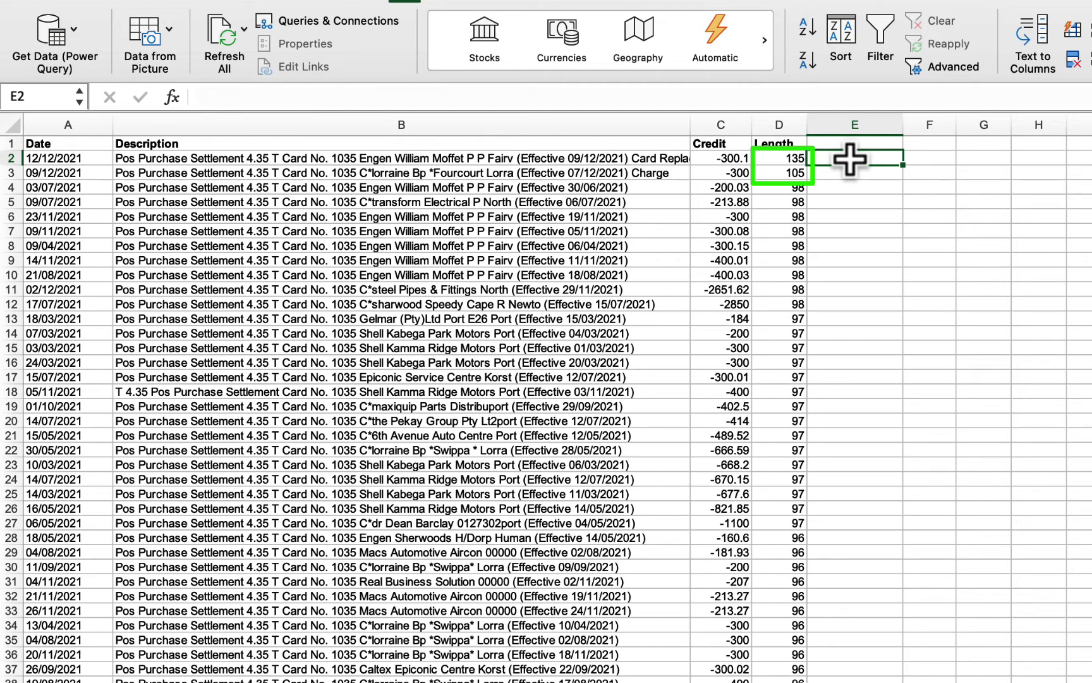
{"action": "type", "text": "=left"}
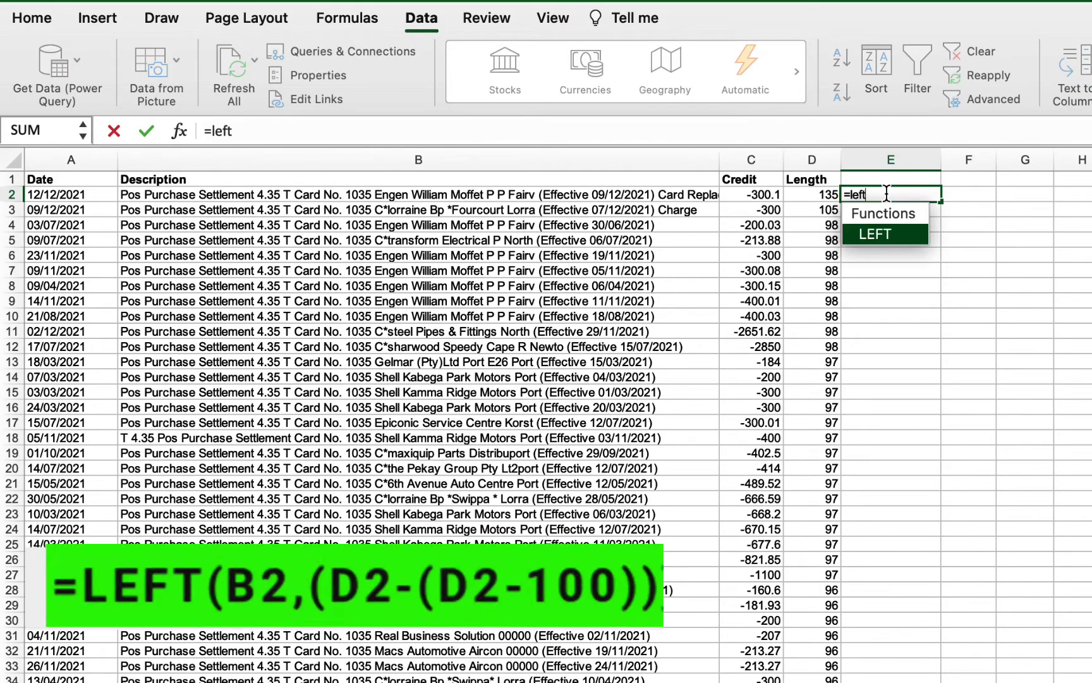
{"action": "type", "text": "("}
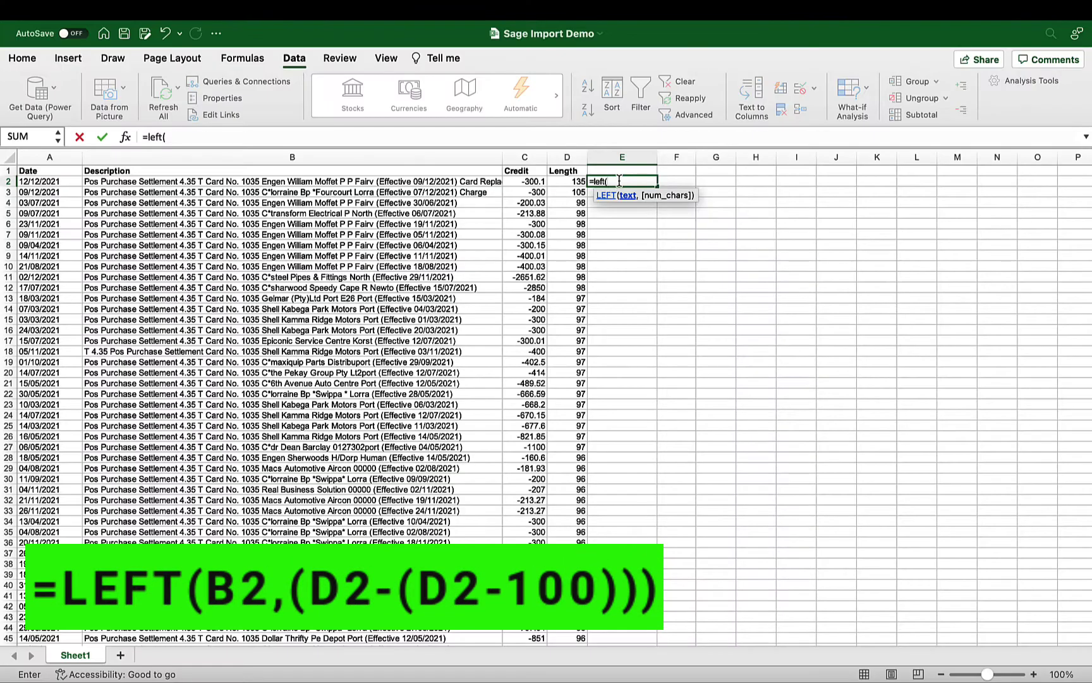
{"action": "key", "text": "Left"}
{"action": "key", "text": "Left"}
{"action": "key", "text": "Left"}
{"action": "type", "text": ",(d2"}
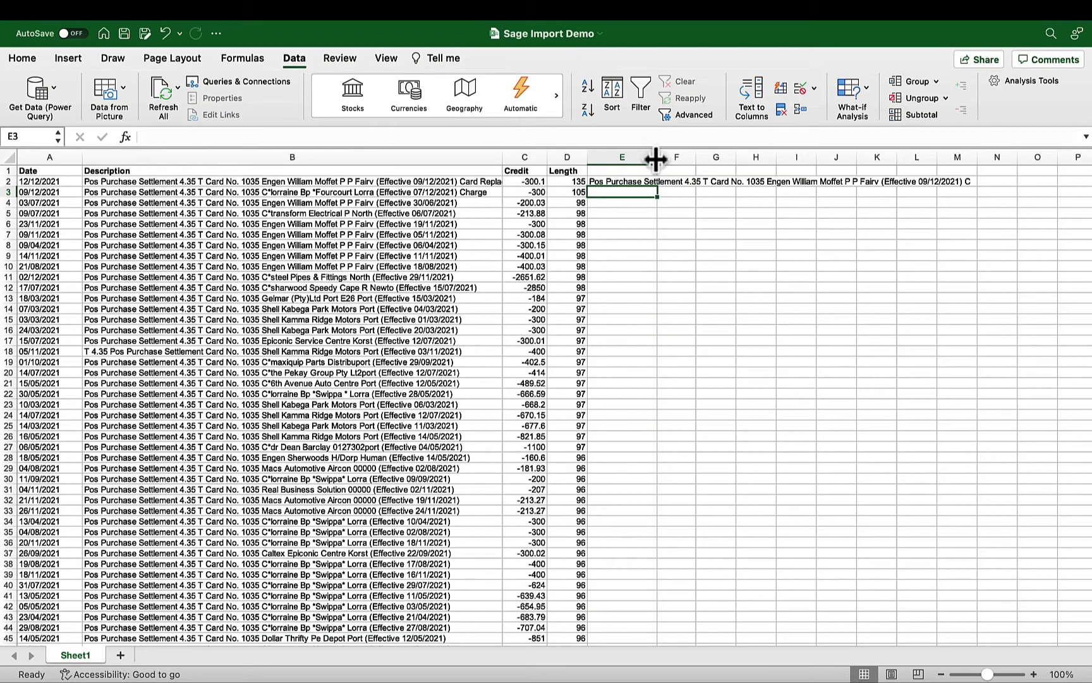
Step: Widen column E and point F2's length check at the trimmed text in column E
{"action": "left_click_drag", "start_coordinate": [669, 157], "coordinate": [985, 158]}
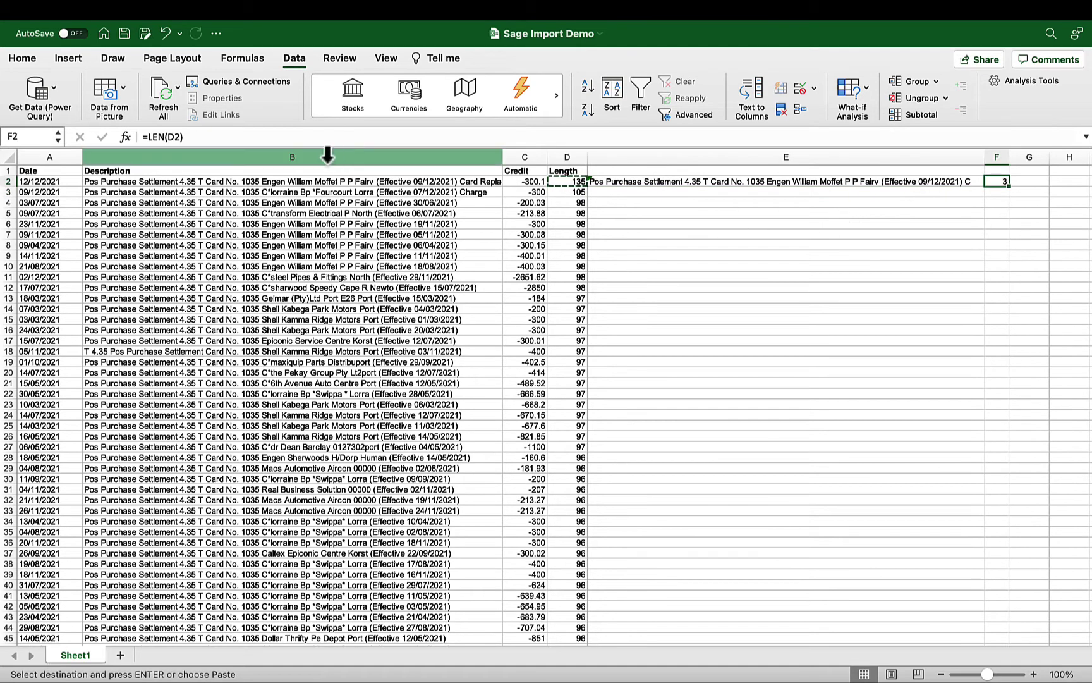
{"action": "left_click_drag", "start_coordinate": [168, 137], "coordinate": [174, 137]}
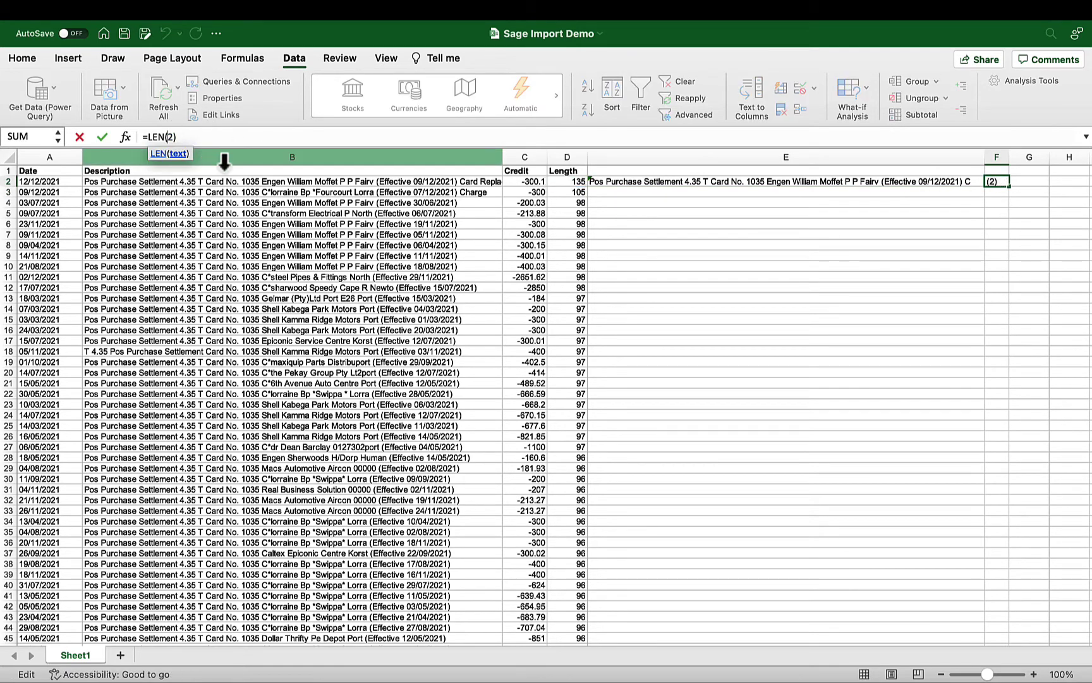
{"action": "type", "text": "e"}
{"action": "key", "text": "Return"}
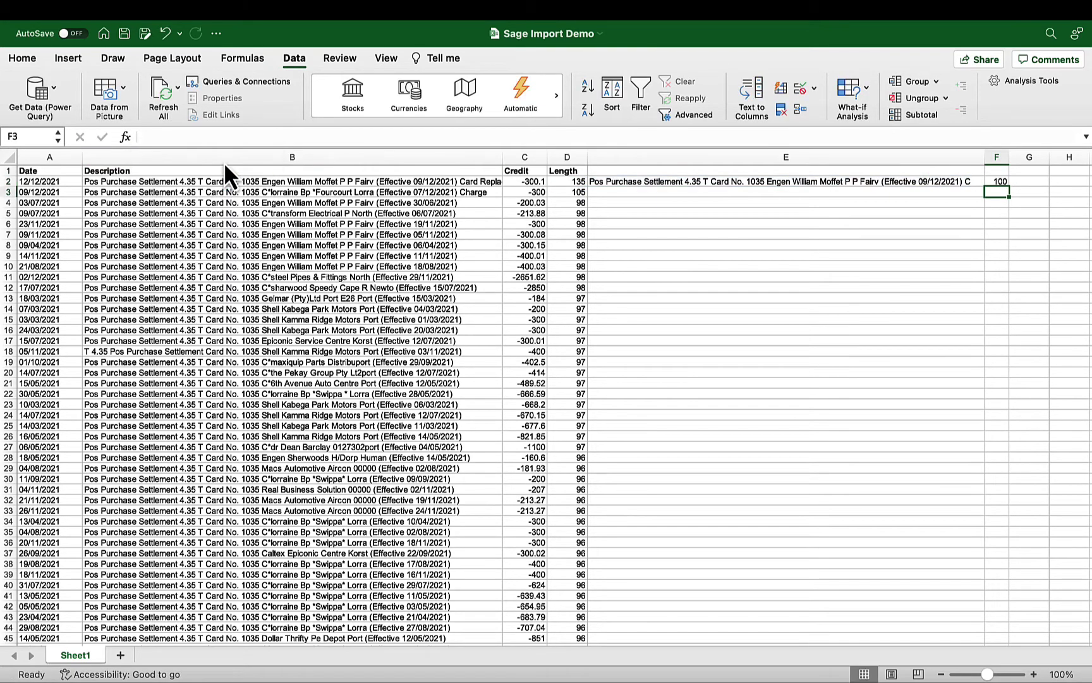
Step: Copy the E2 trimming formula to E3 and the F2 length check to F3
{"action": "left_click", "coordinate": [647, 183]}
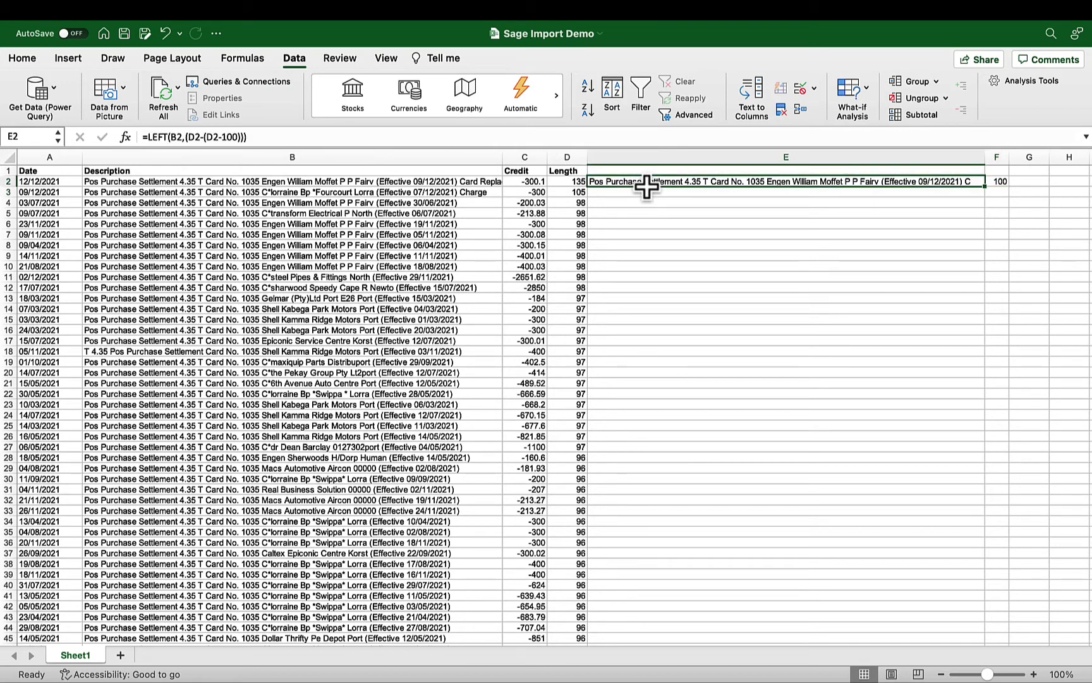
{"action": "key", "text": "super+c"}
{"action": "left_click", "coordinate": [648, 191]}
{"action": "key", "text": "super+v"}
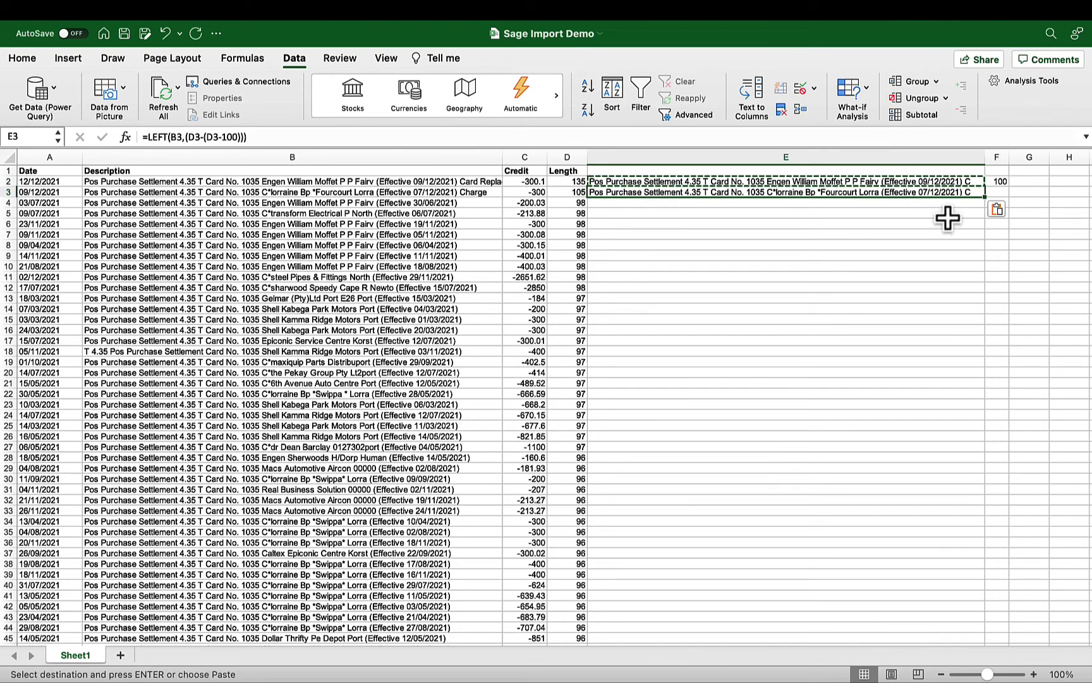
{"action": "left_click", "coordinate": [997, 183]}
{"action": "key", "text": "super+c"}
{"action": "left_click", "coordinate": [1004, 191]}
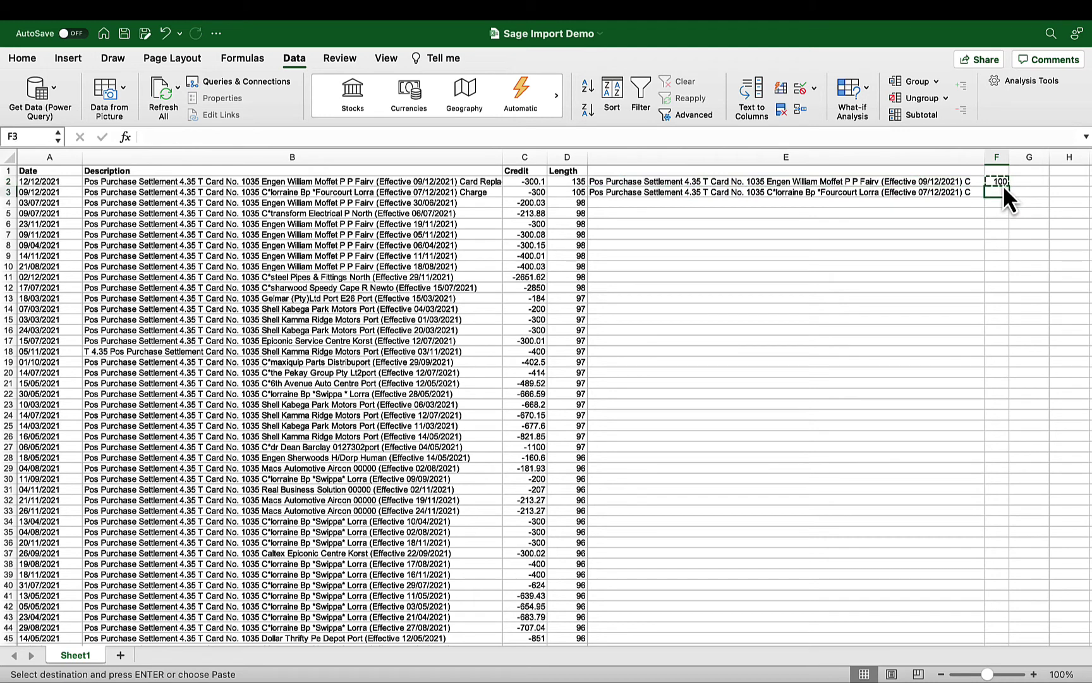
{"action": "key", "text": "super+v"}
Step: Paste the trimmed E2:E3 text as values over the long descriptions in B2:B3
{"action": "left_click_drag", "start_coordinate": [794, 181], "coordinate": [863, 188]}
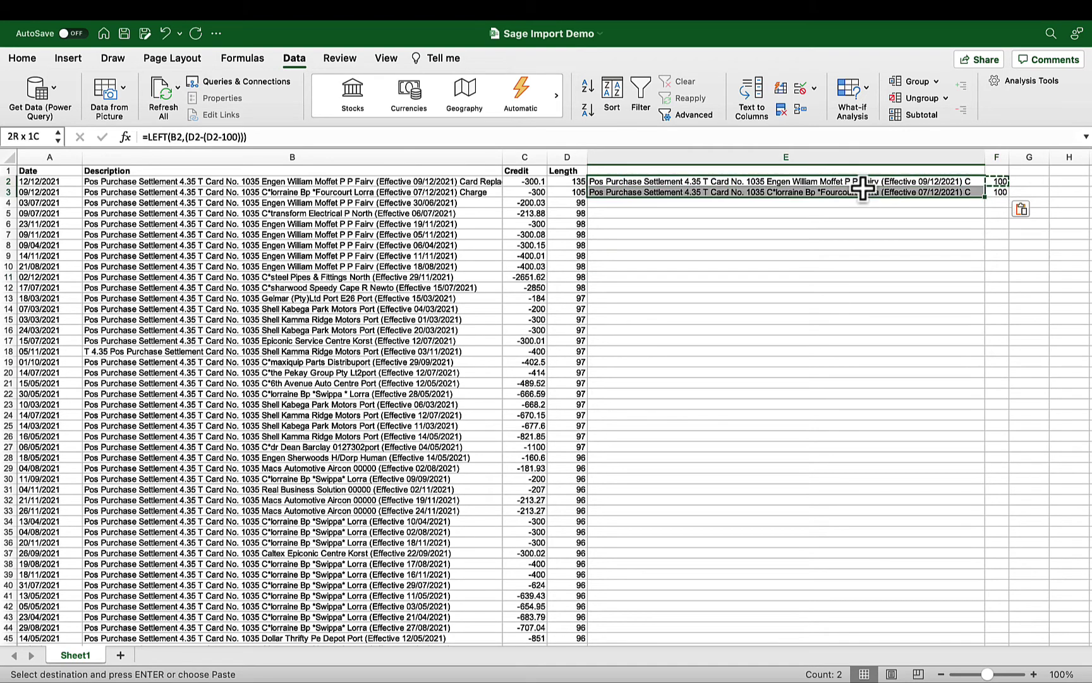
{"action": "key", "text": "super+c"}
{"action": "left_click", "coordinate": [298, 182]}
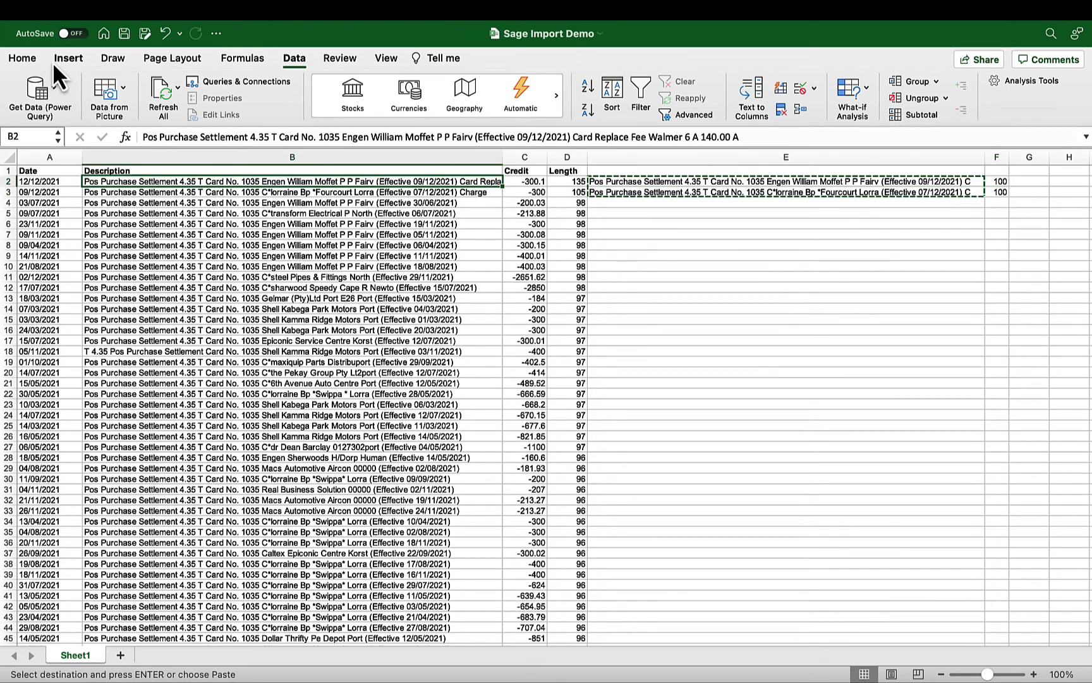
{"action": "left_click", "coordinate": [22, 57]}
{"action": "left_click", "coordinate": [41, 90]}
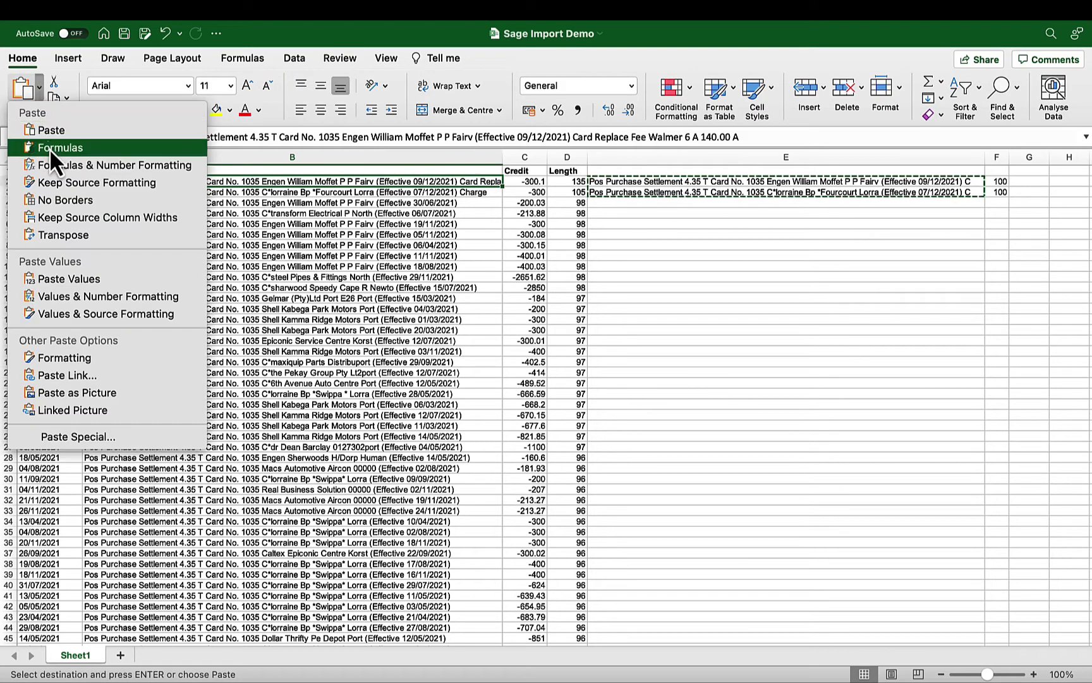
{"action": "left_click", "coordinate": [64, 282]}
{"action": "left_click", "coordinate": [759, 287]}
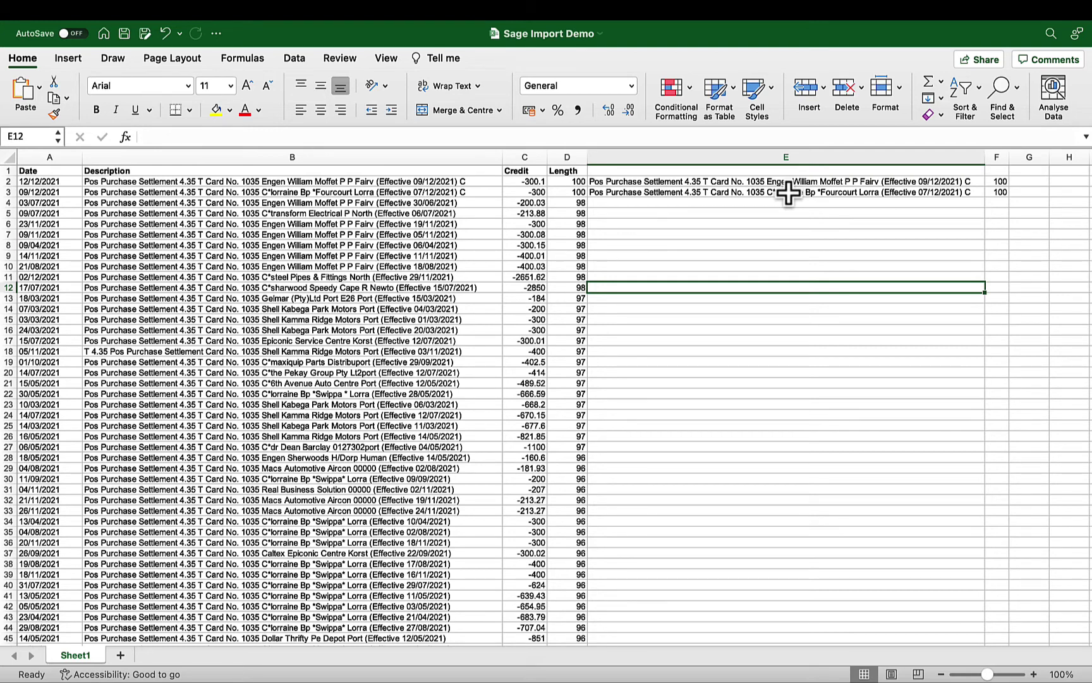
Step: Delete helper columns E and F, then delete the Length column D
{"action": "left_click_drag", "start_coordinate": [784, 157], "coordinate": [998, 166]}
{"action": "right_click", "coordinate": [805, 319]}
{"action": "left_click", "coordinate": [840, 422]}
{"action": "left_click", "coordinate": [568, 158]}
{"action": "right_click", "coordinate": [563, 279]}
{"action": "left_click", "coordinate": [603, 379]}
{"action": "left_click", "coordinate": [404, 331]}
{"action": "scroll", "coordinate": [405, 371], "scroll_direction": "down", "scroll_amount": 20}
{"action": "scroll", "coordinate": [403, 371], "scroll_direction": "down", "scroll_amount": 20}
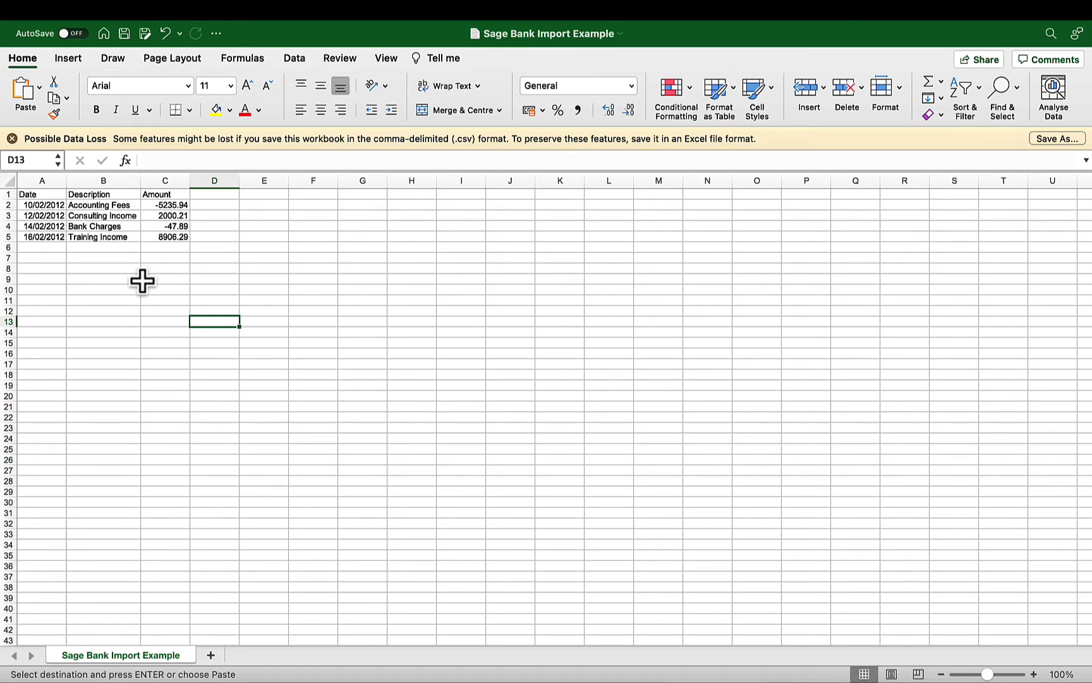
Step: Paste the copied transactions at A2 and delete the duplicate header row 2
{"action": "left_click", "coordinate": [143, 281]}
{"action": "left_click", "coordinate": [50, 207]}
{"action": "key", "text": "super+v"}
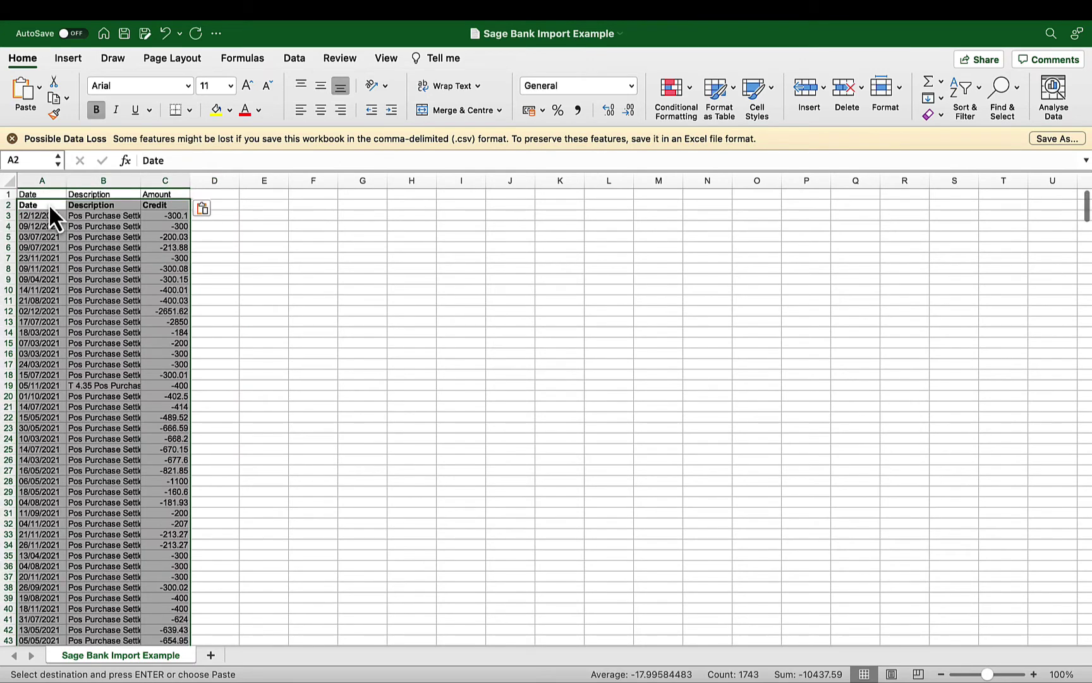
{"action": "left_click", "coordinate": [89, 290]}
{"action": "left_click", "coordinate": [11, 205]}
{"action": "right_click", "coordinate": [11, 205]}
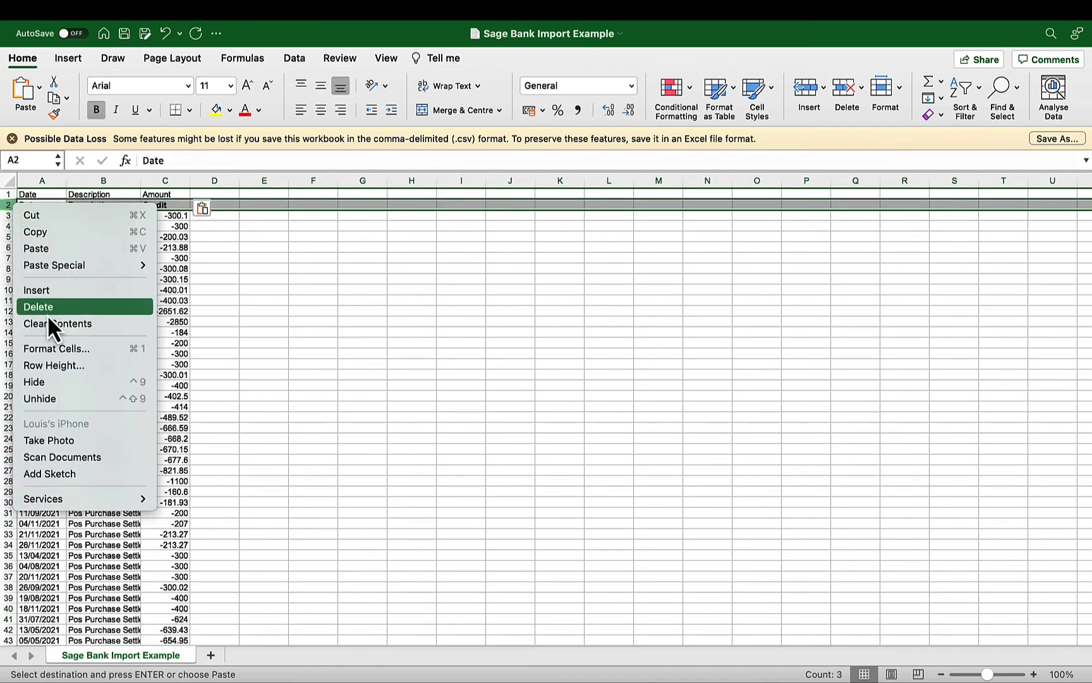
{"action": "left_click", "coordinate": [25, 305]}
{"action": "left_click", "coordinate": [312, 309]}
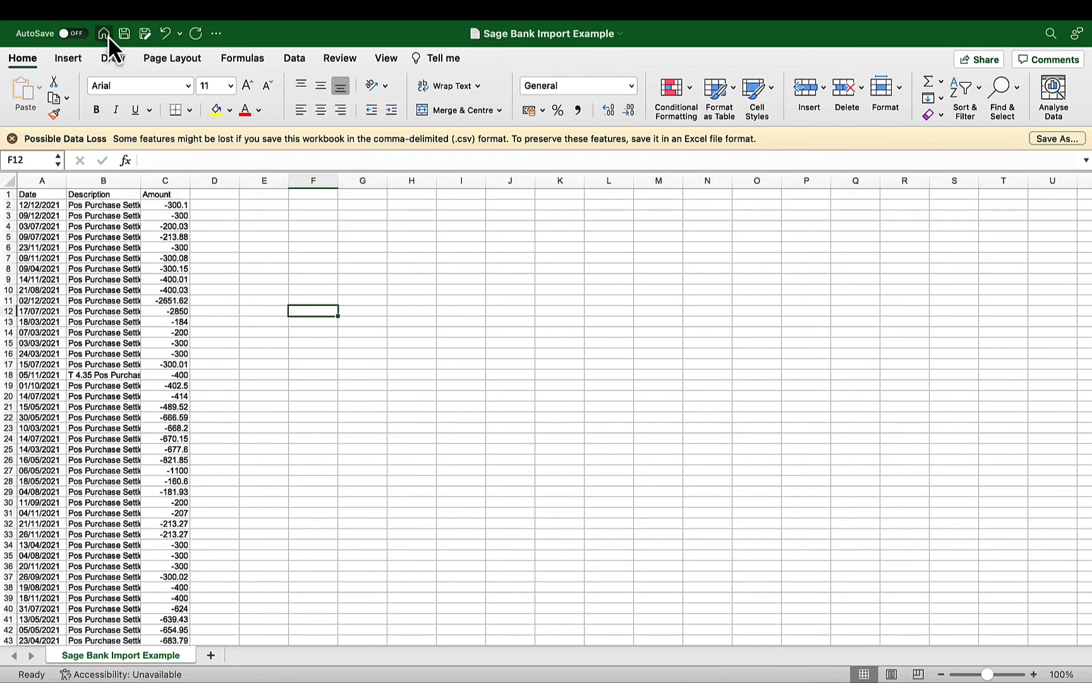
Step: Save the sheet as the CSV file 'Sage Youtube Import from PDF'
{"action": "left_click", "coordinate": [89, 9]}
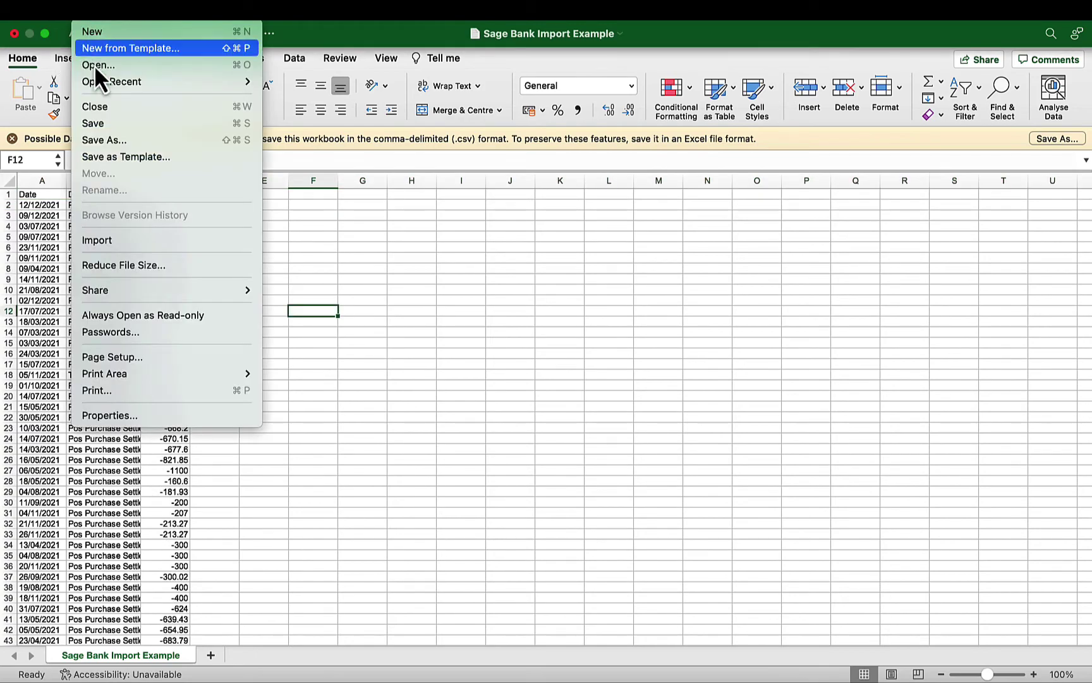
{"action": "left_click", "coordinate": [91, 140]}
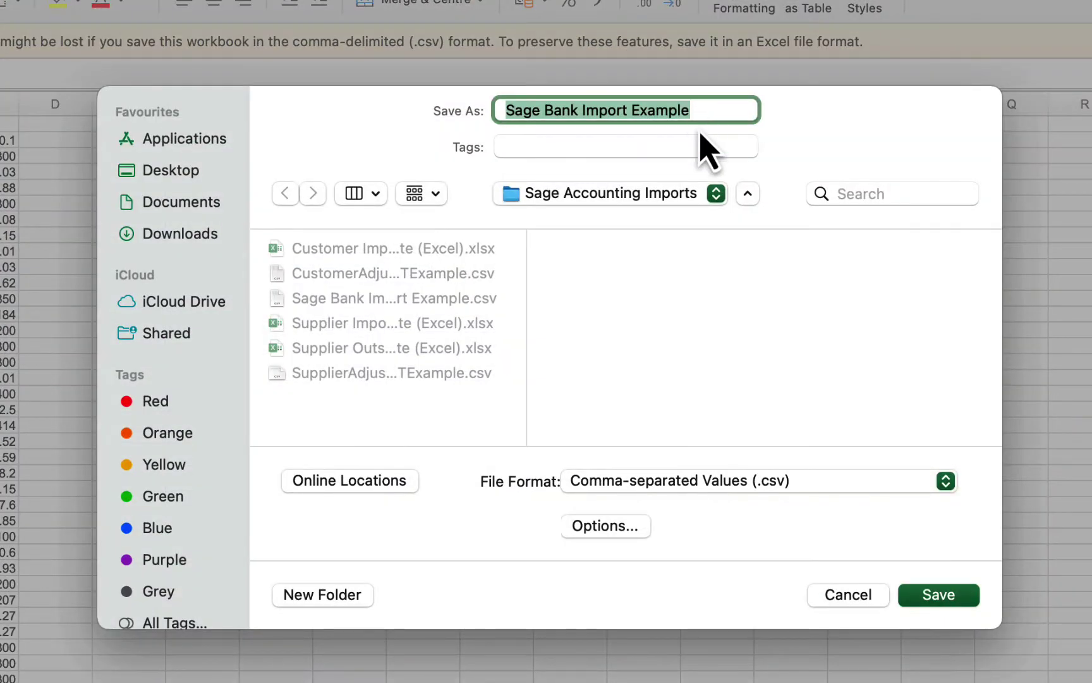
{"action": "type", "text": "Sage Youtube Import from PDF"}
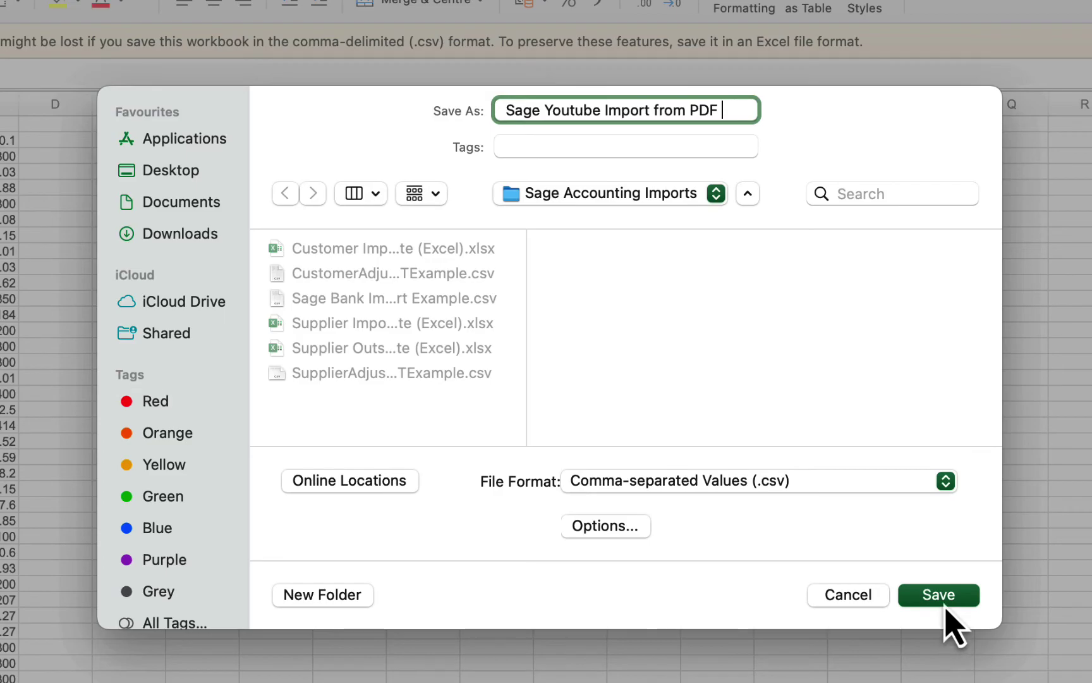
{"action": "left_click", "coordinate": [945, 605]}
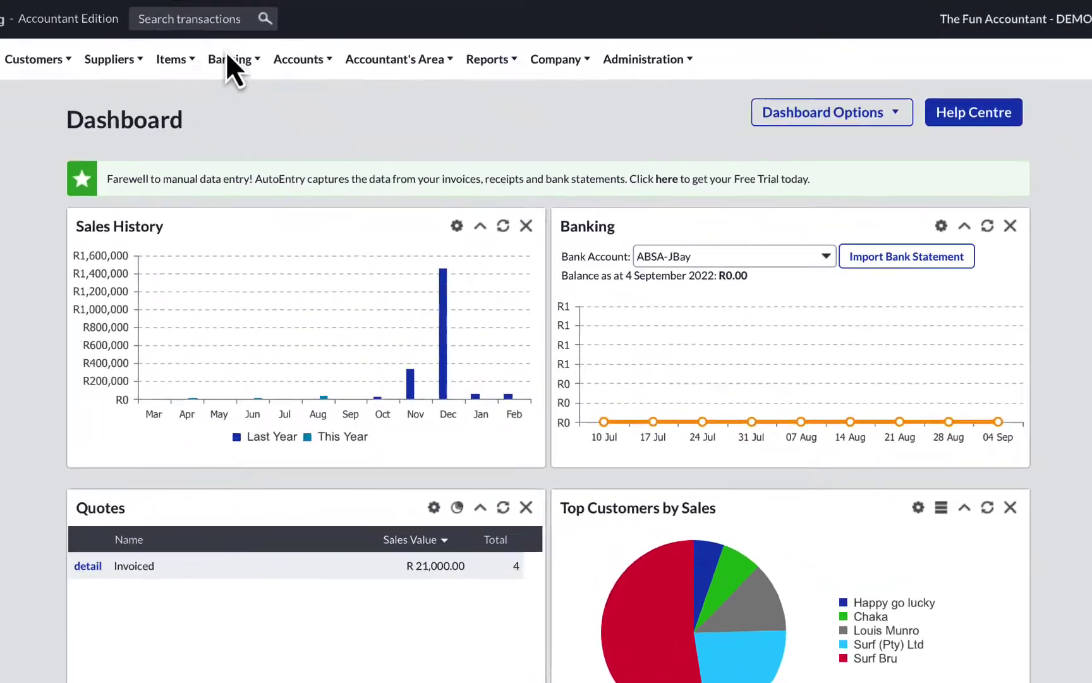
Step: Go to Banking > Transactions > Banking for the ABSA-JBay account
{"action": "left_click", "coordinate": [228, 55]}
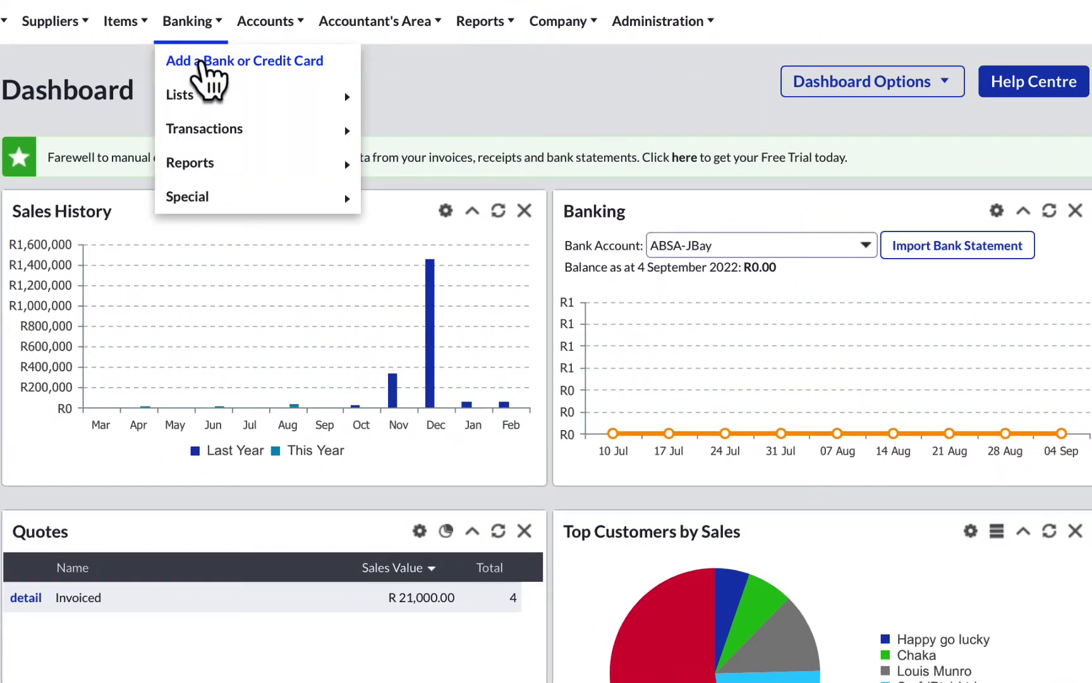
{"action": "mouse_move", "coordinate": [244, 129]}
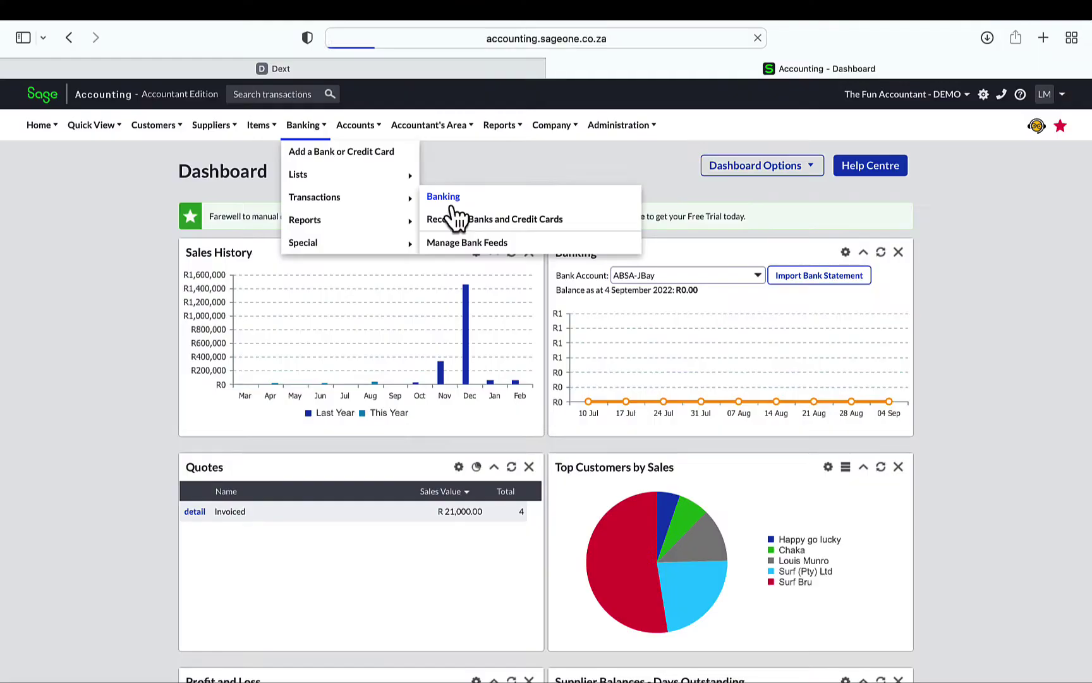
{"action": "left_click", "coordinate": [410, 143]}
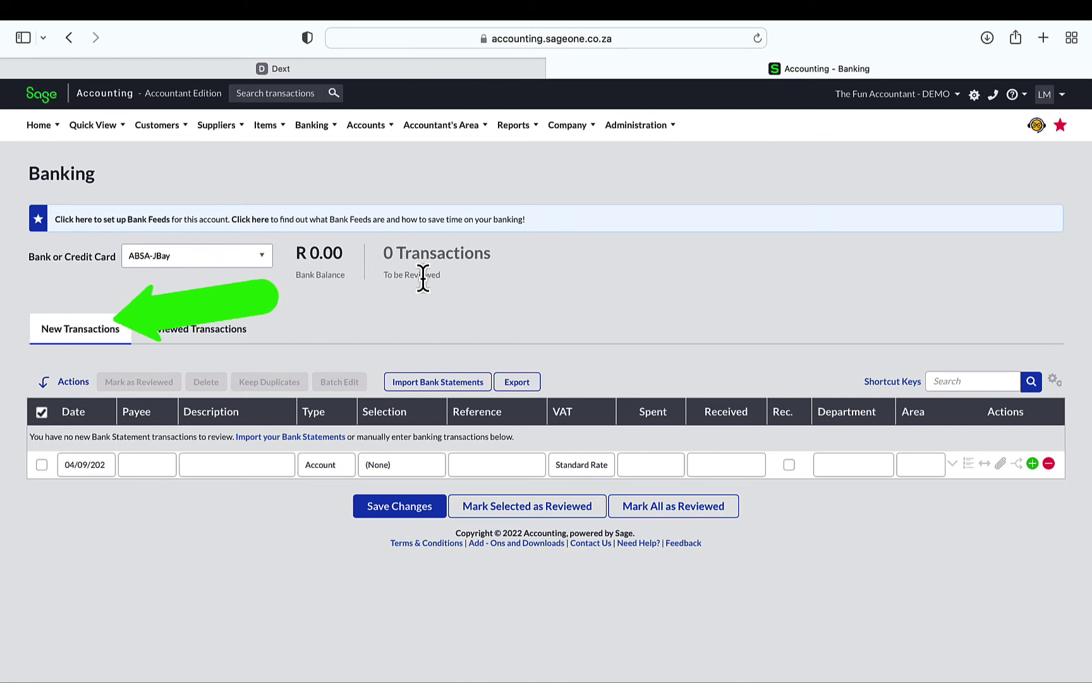
Step: Upload 'Sage Youtube Import from PDF.csv' from Sage Accounting Imports as a CSV bank statement and import it
{"action": "left_click", "coordinate": [414, 389]}
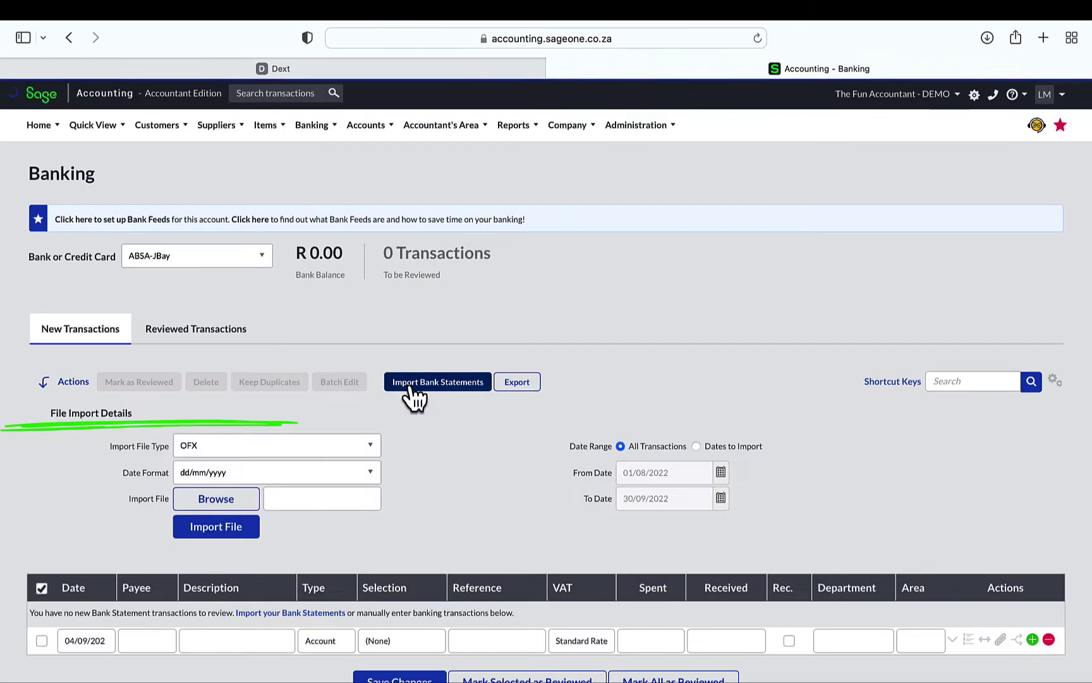
{"action": "left_click", "coordinate": [373, 445]}
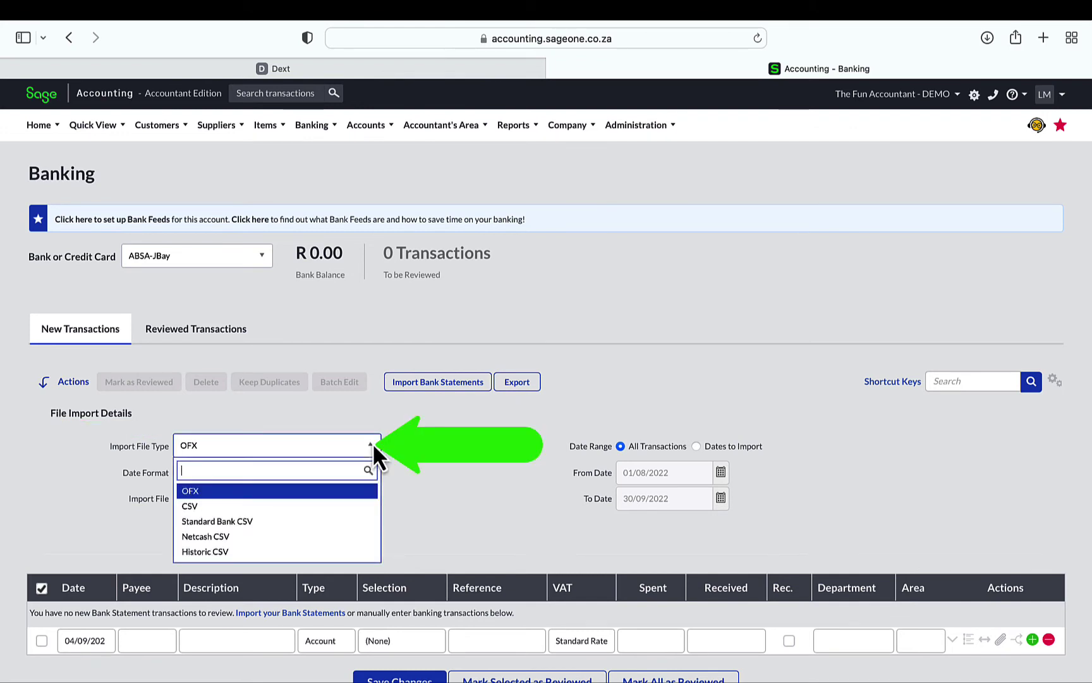
{"action": "left_click", "coordinate": [317, 504]}
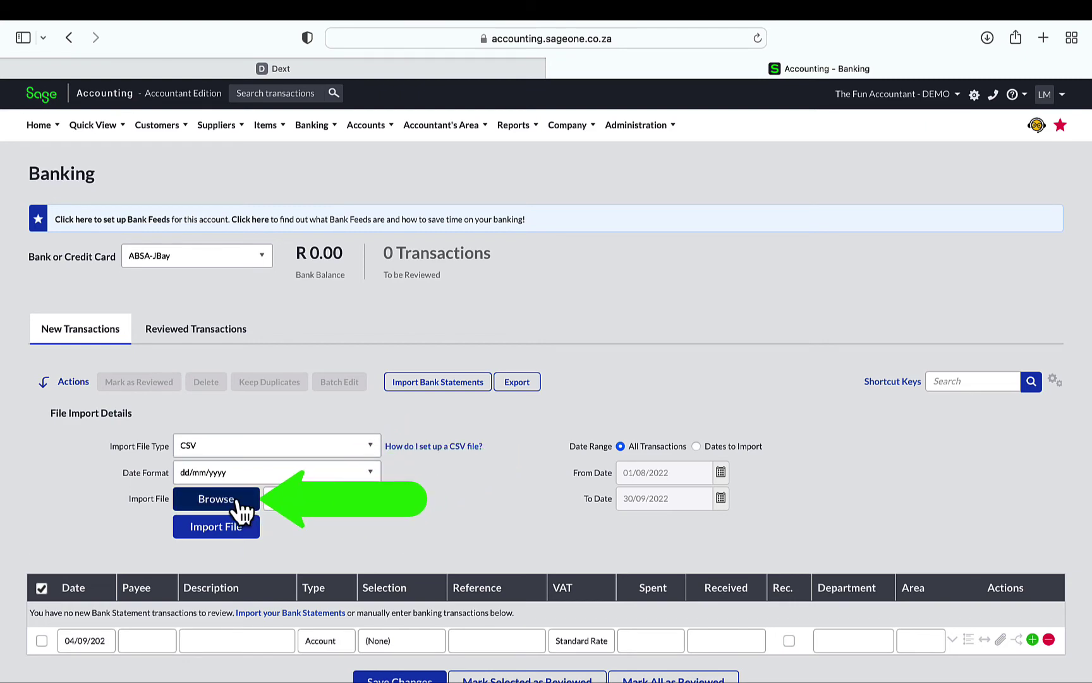
{"action": "left_click", "coordinate": [239, 502]}
{"action": "left_click", "coordinate": [260, 459]}
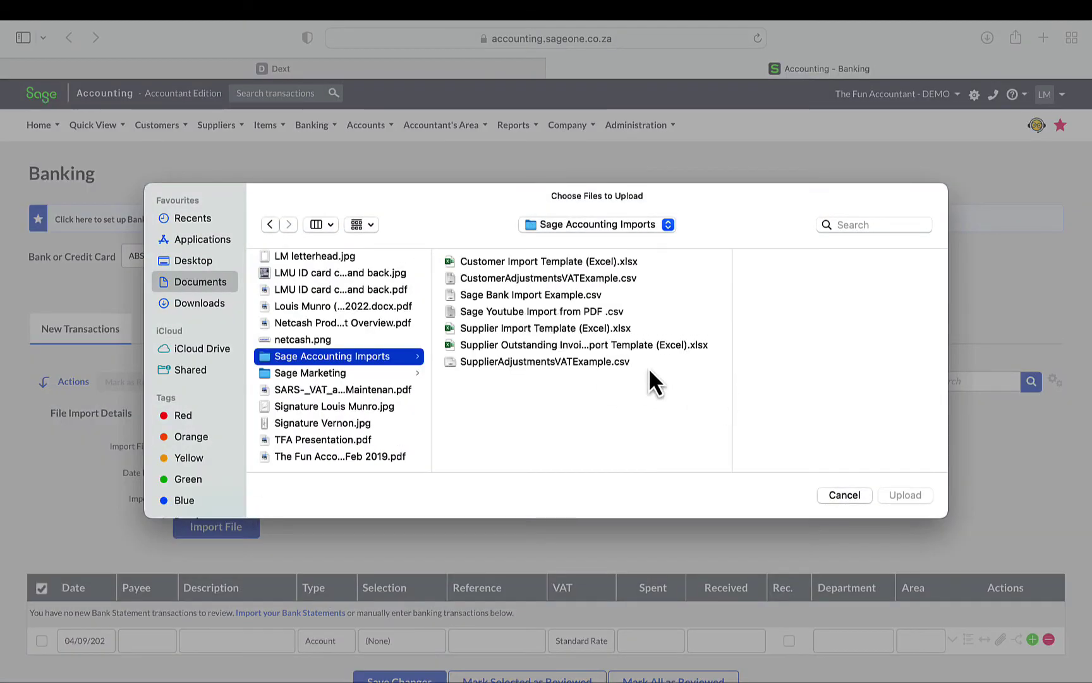
{"action": "left_click", "coordinate": [596, 314]}
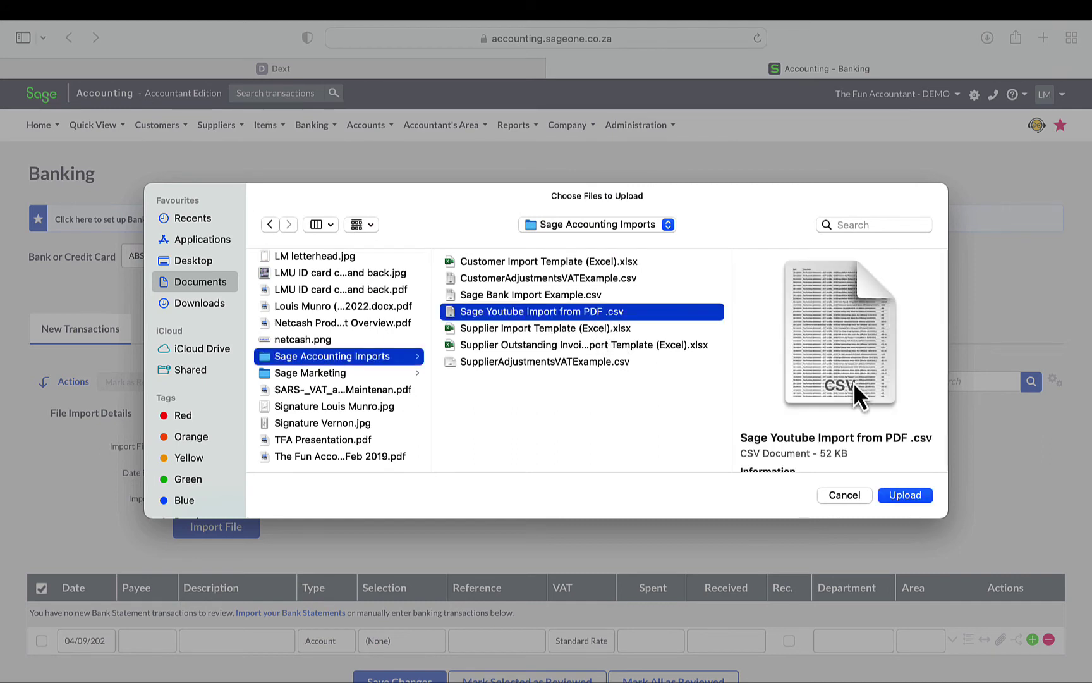
{"action": "left_click", "coordinate": [905, 495]}
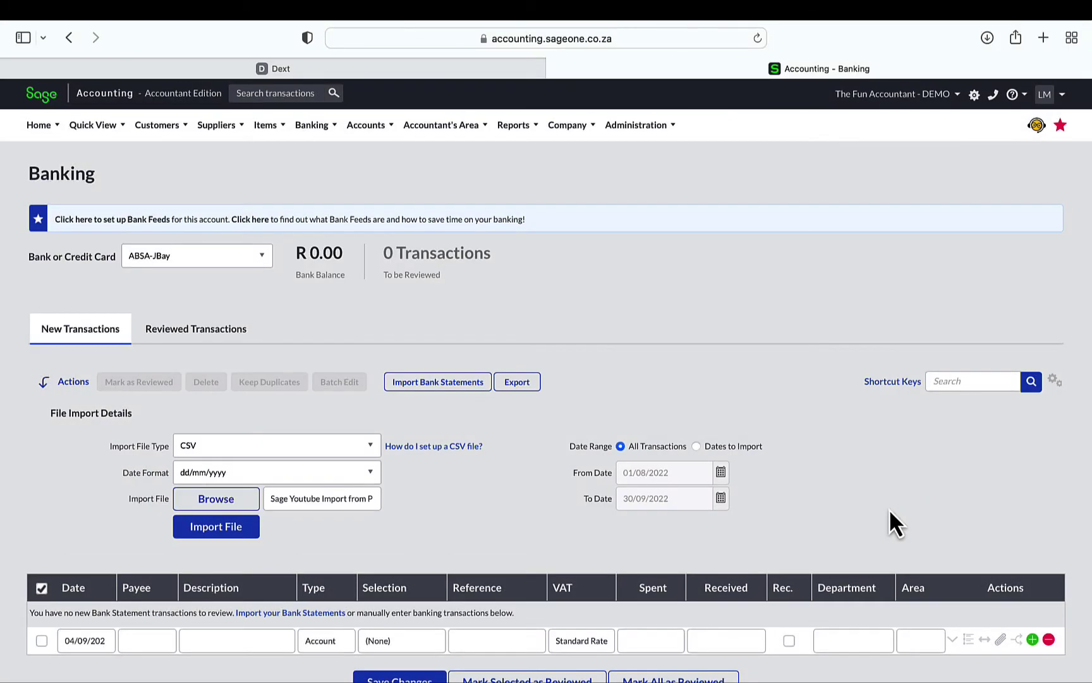
{"action": "left_click", "coordinate": [201, 537]}
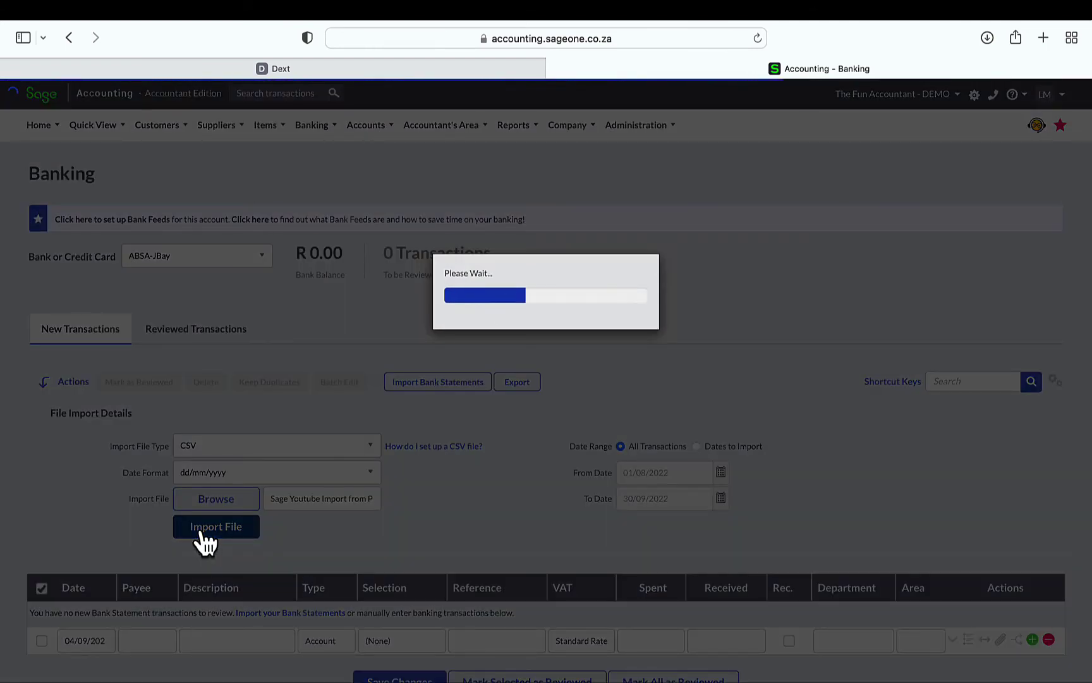
Step: Wait for the import to finish, reporting 580 rows imported and unallocated
{"action": "scroll", "coordinate": [293, 411], "scroll_direction": "down", "scroll_amount": 1}
{"action": "scroll", "coordinate": [293, 400], "scroll_direction": "down", "scroll_amount": 1}
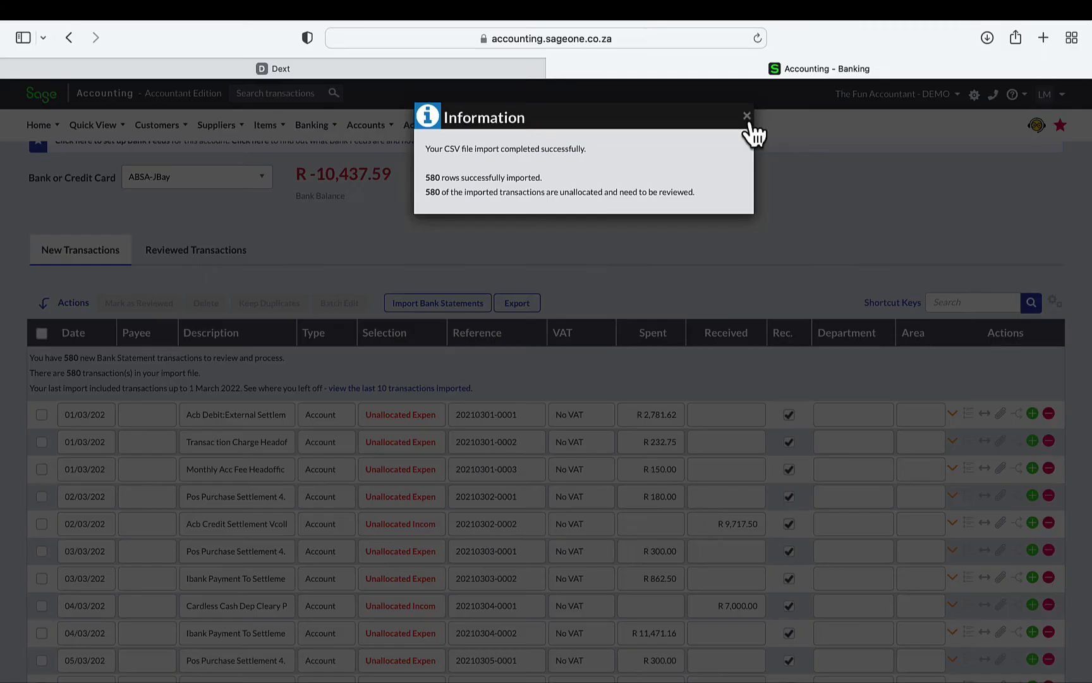
Step: Close the import message and widen the Date column so full transaction dates show
{"action": "left_click", "coordinate": [883, 82]}
{"action": "scroll", "coordinate": [278, 682], "scroll_direction": "down", "scroll_amount": 3}
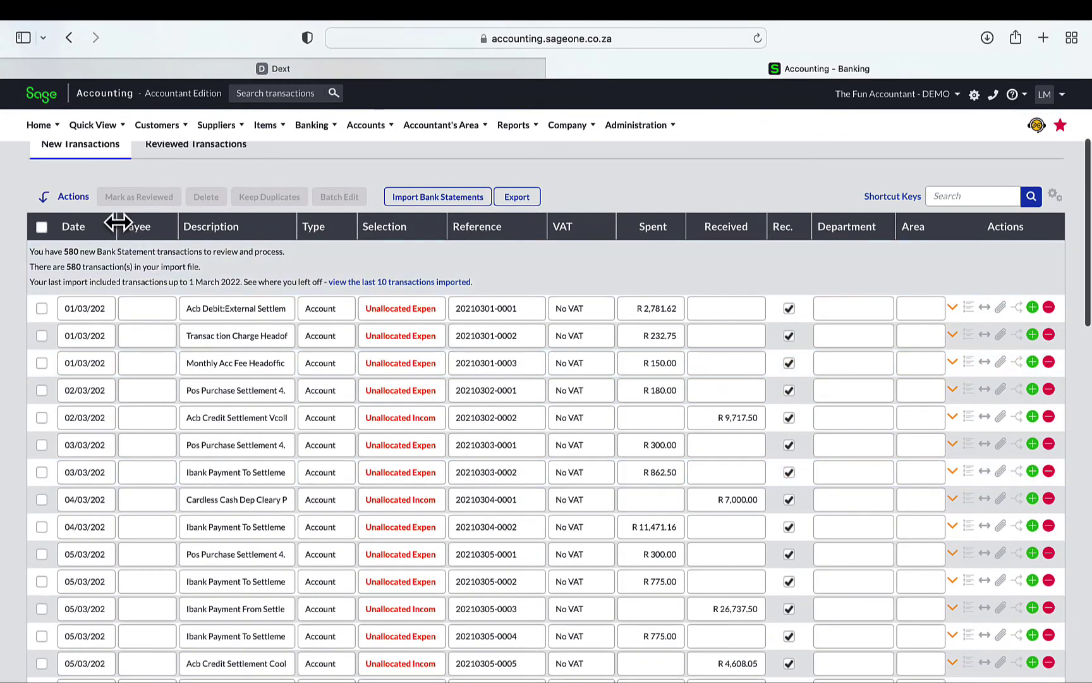
{"action": "left_click_drag", "start_coordinate": [118, 221], "coordinate": [151, 222]}
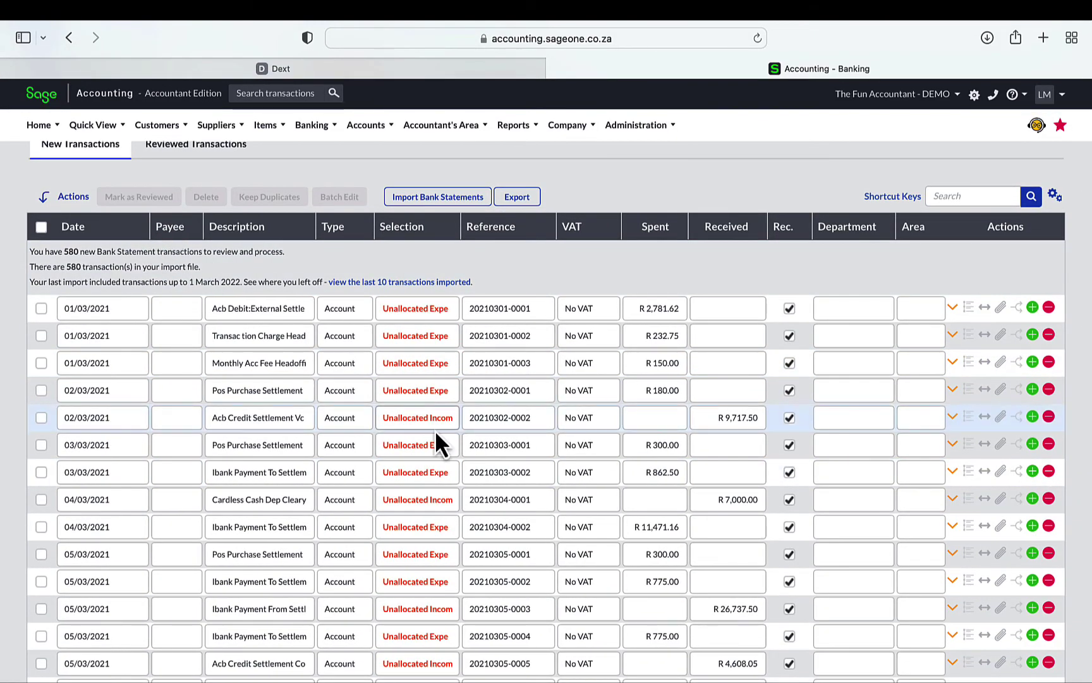
{"action": "scroll", "coordinate": [435, 443], "scroll_direction": "down", "scroll_amount": 15}
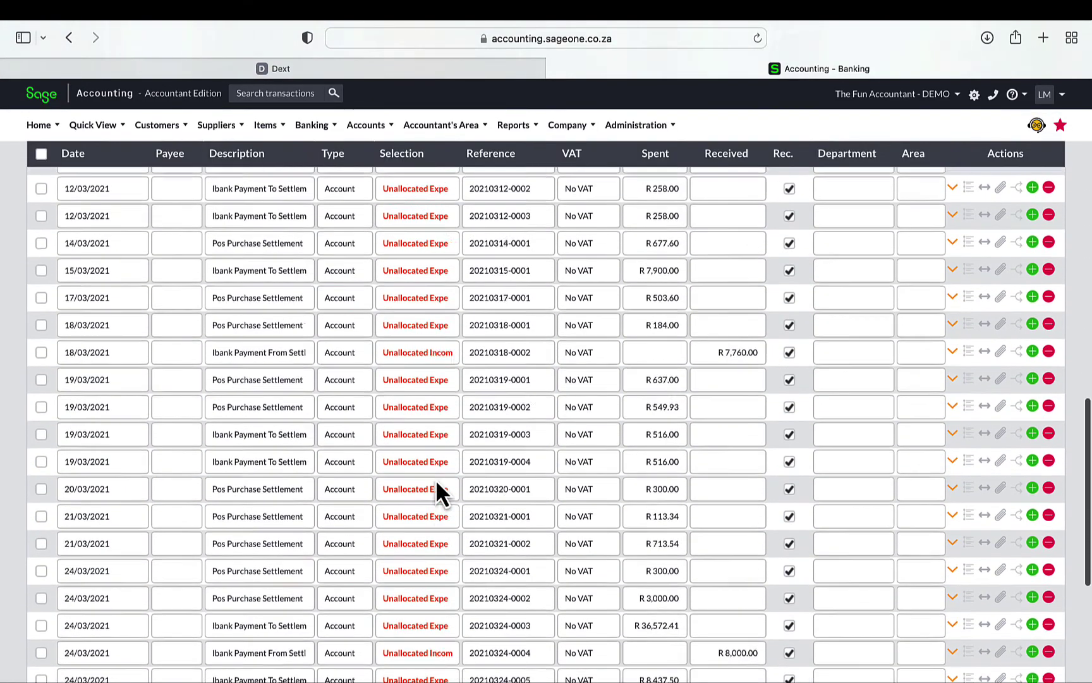
{"action": "scroll", "coordinate": [435, 478], "scroll_direction": "down", "scroll_amount": 5}
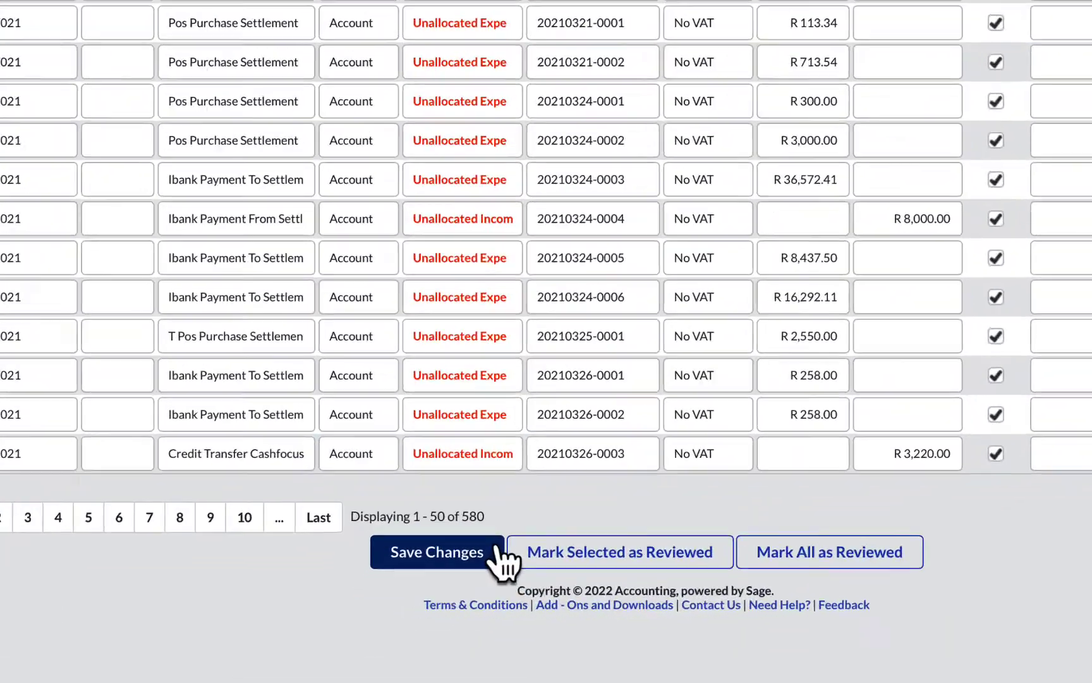